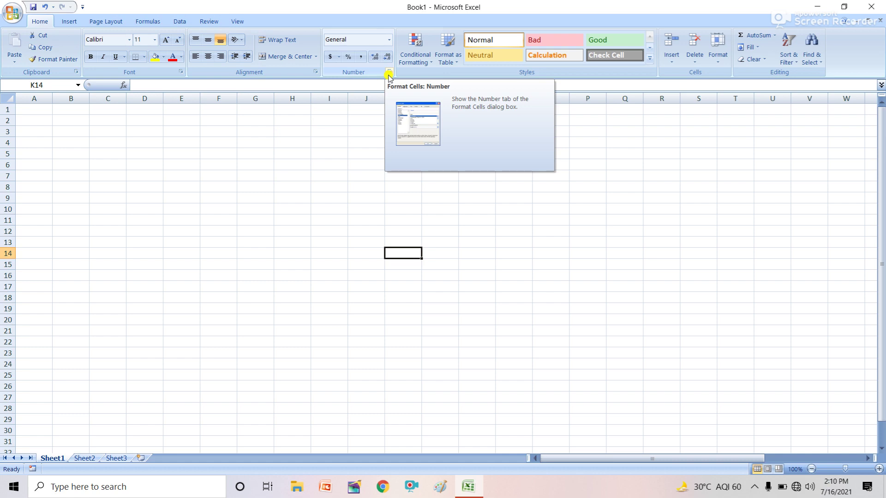
pyautogui.click(390, 40)
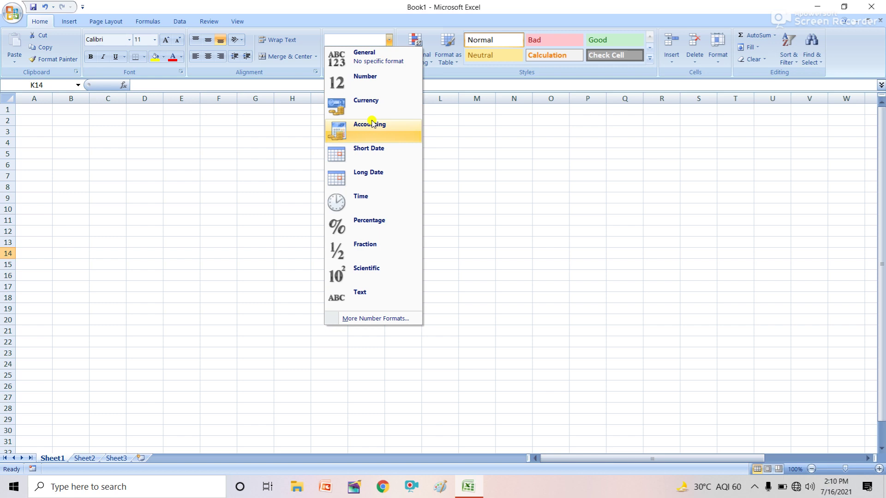
pyautogui.click(462, 141)
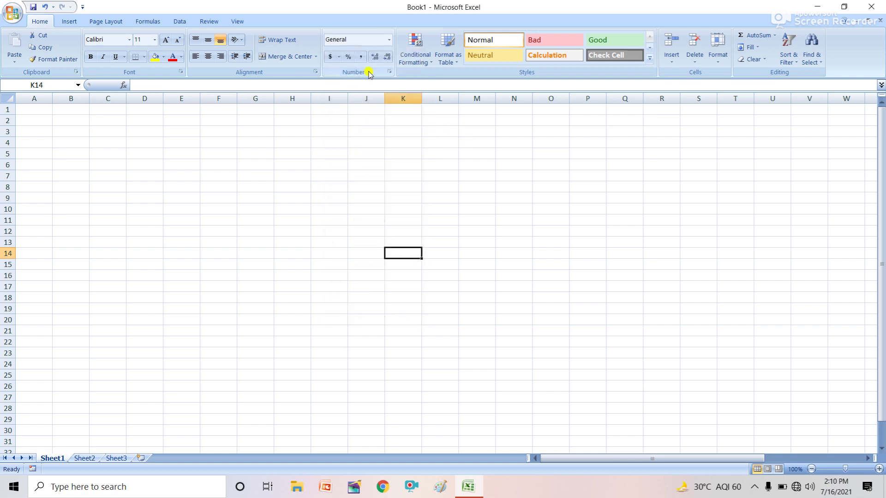
# - Enter 10 in cell I4 and apply the Accounting number format to it
pyautogui.click(331, 146)
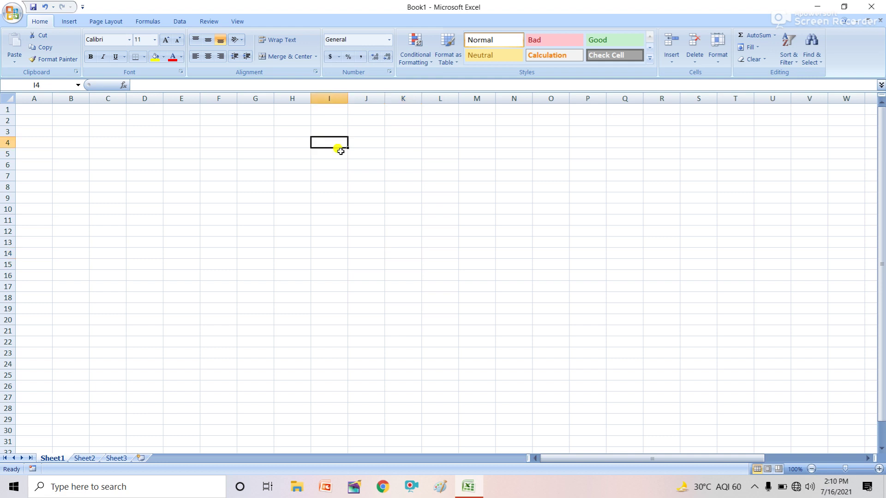
pyautogui.write('10')
pyautogui.press('Return')
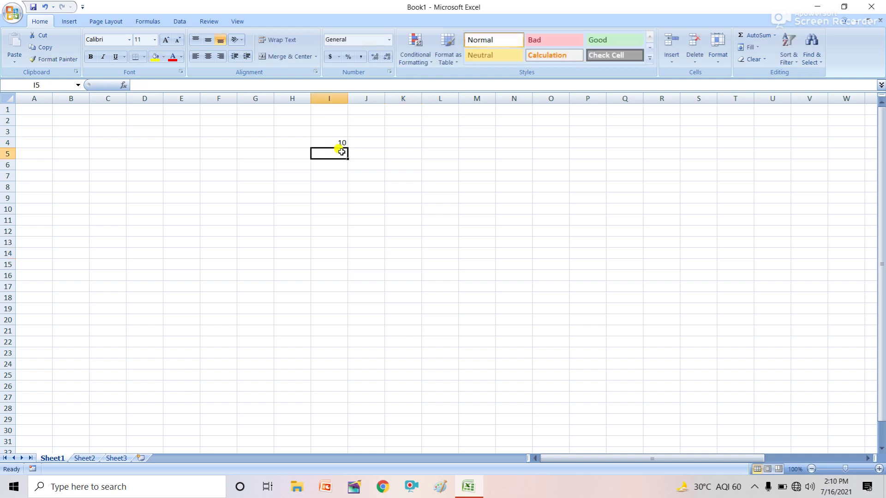
pyautogui.click(342, 144)
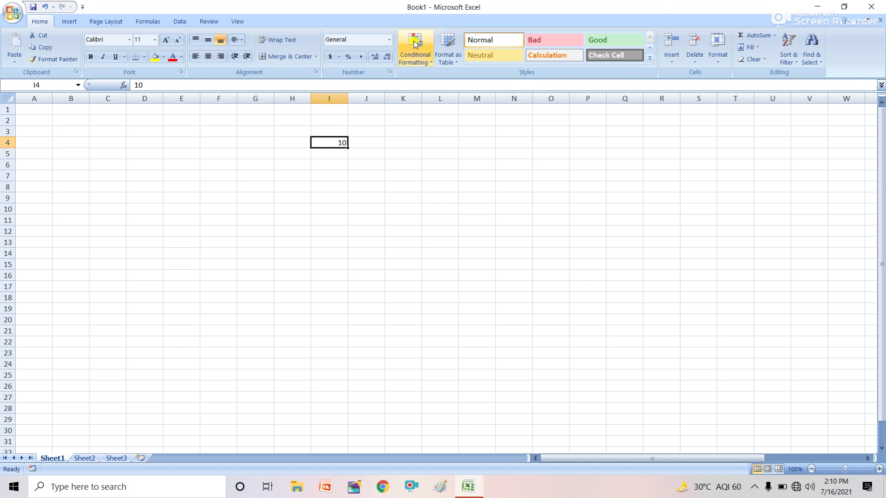
pyautogui.click(389, 41)
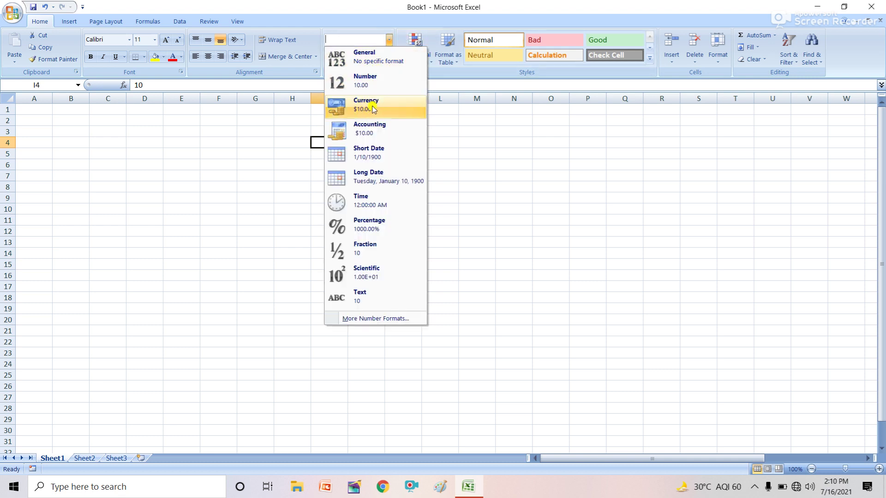
pyautogui.click(374, 134)
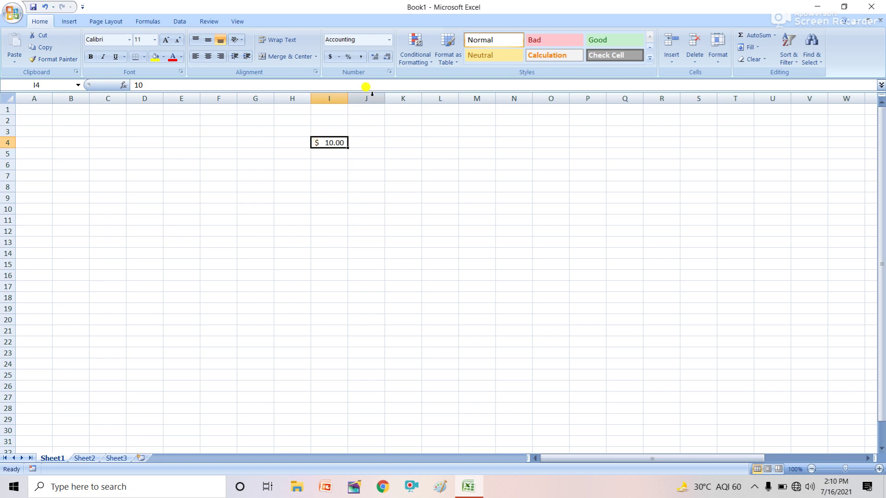
# - Change the currency symbol of cell I4's Accounting format to ₹ Hindi (India)
pyautogui.click(389, 40)
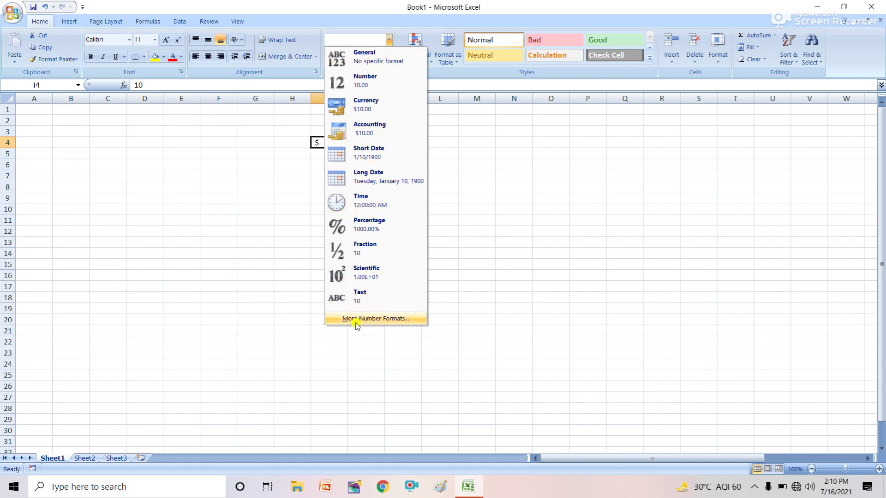
pyautogui.press('Escape')
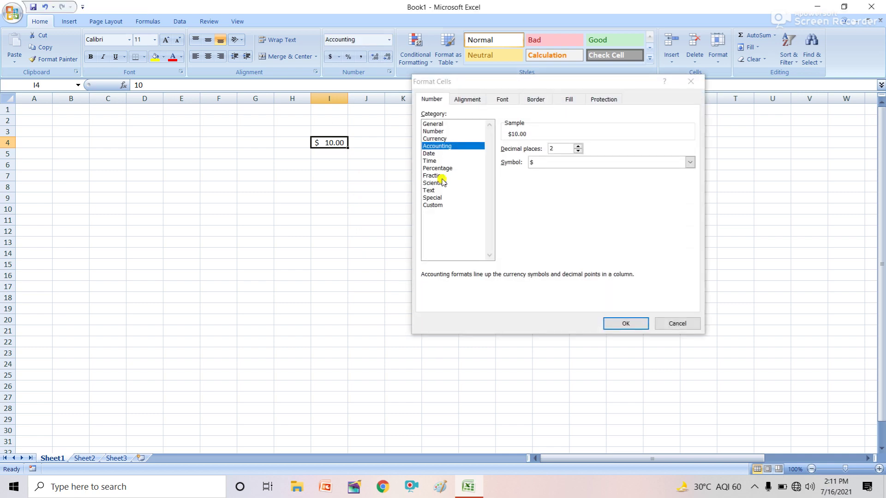
pyautogui.click(547, 163)
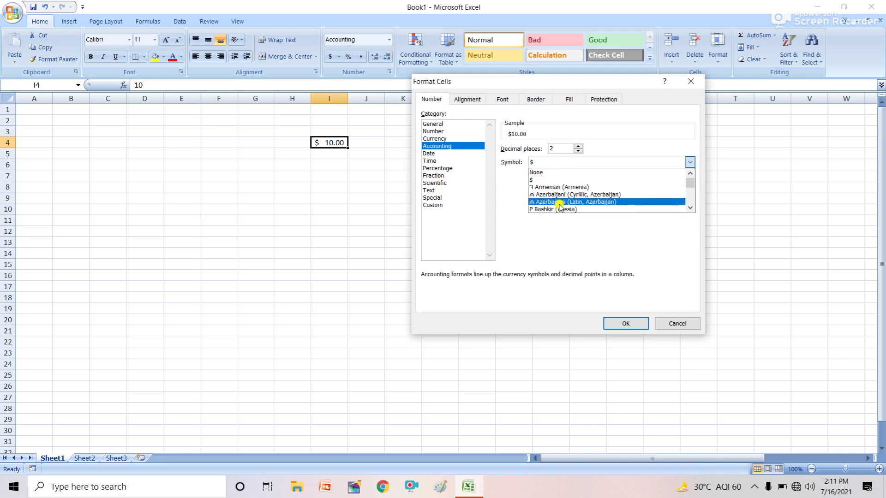
pyautogui.scroll(-5, 562, 206)
pyautogui.scroll(-9, 560, 205)
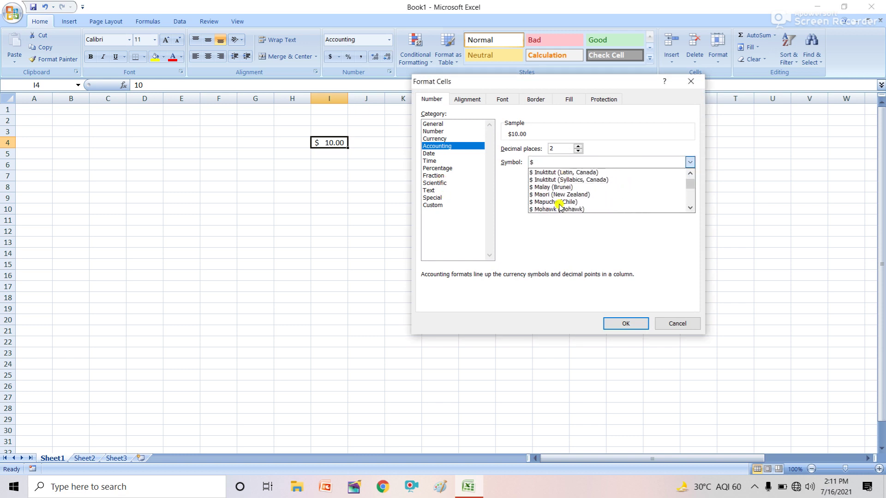
pyautogui.scroll(-10, 559, 205)
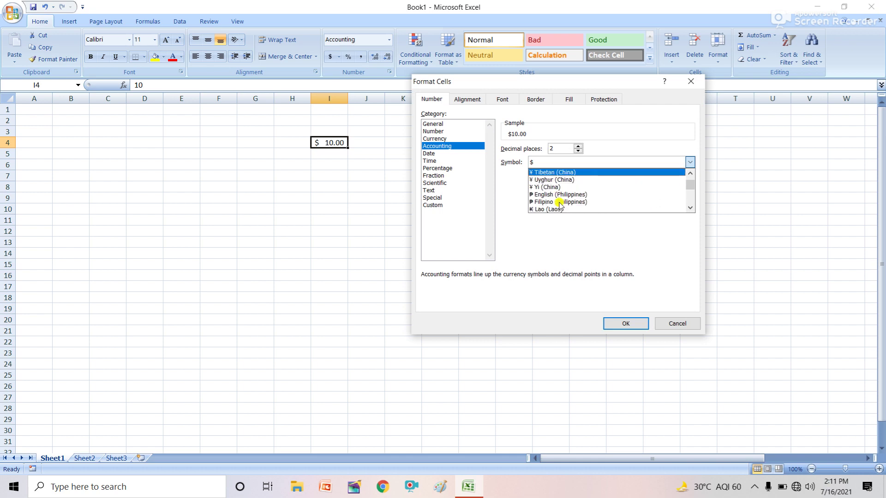
pyautogui.scroll(-10, 560, 206)
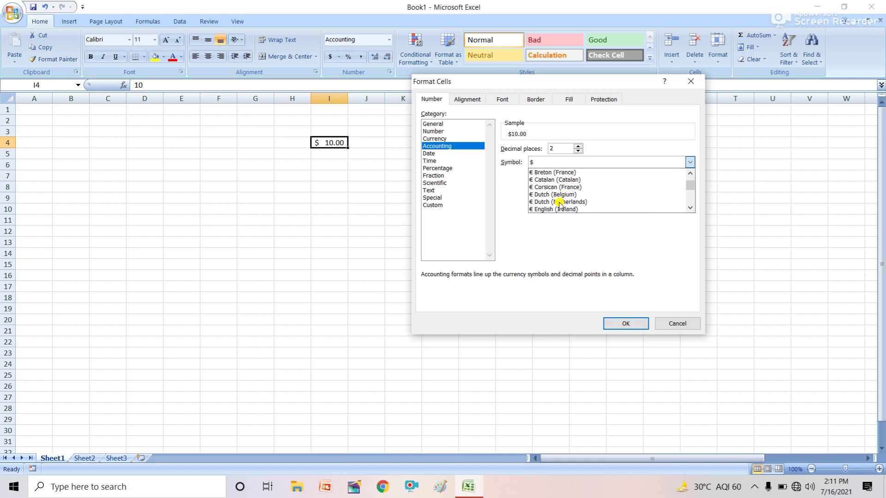
pyautogui.scroll(-8, 559, 205)
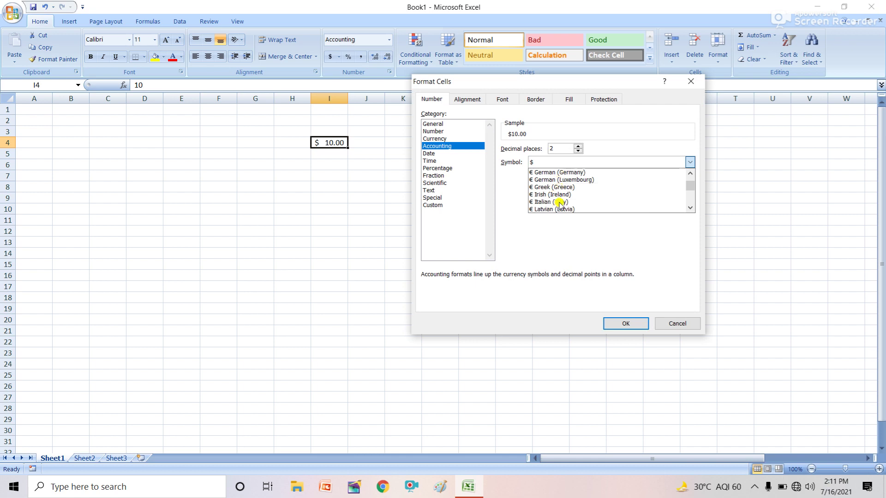
pyautogui.scroll(-10, 559, 205)
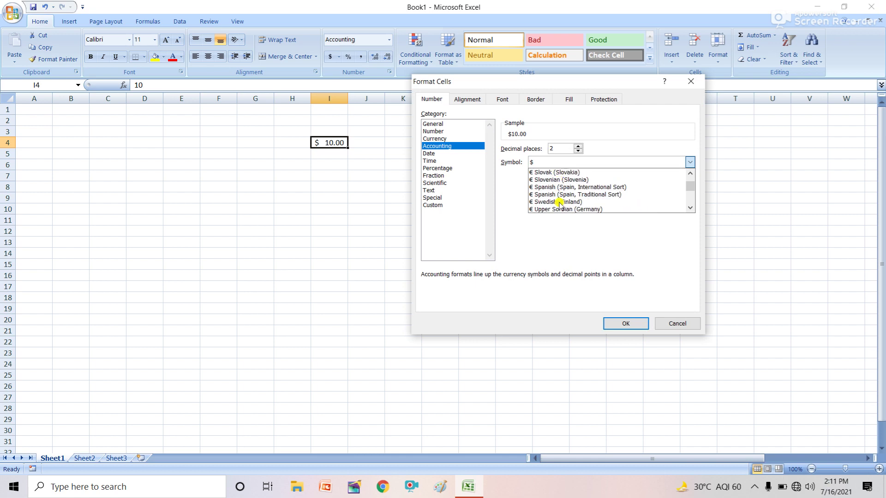
pyautogui.scroll(-6, 560, 205)
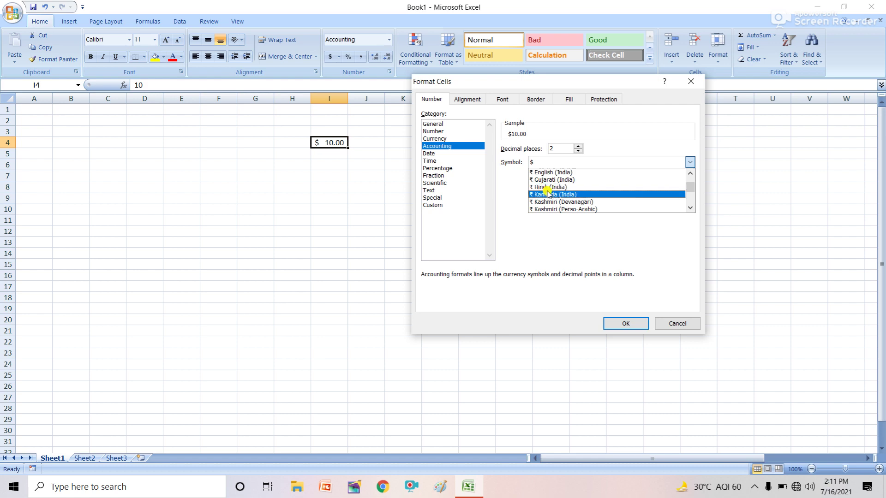
pyautogui.click(547, 187)
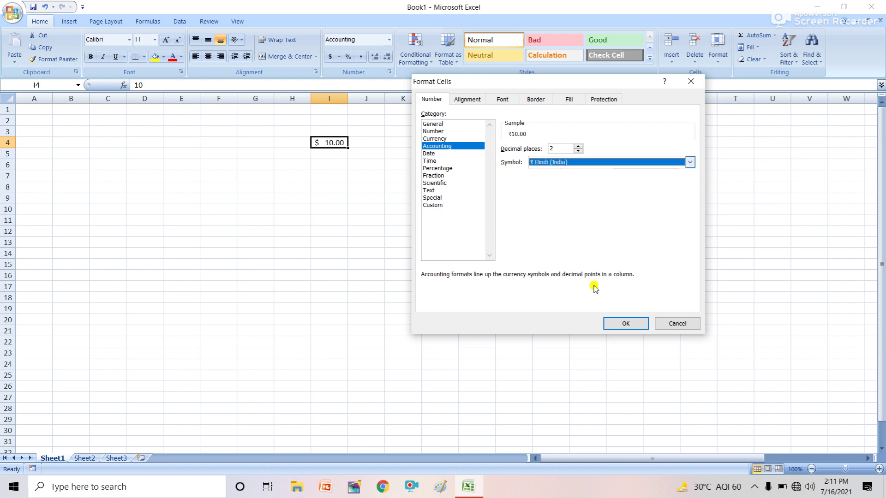
pyautogui.click(618, 323)
pyautogui.click(366, 176)
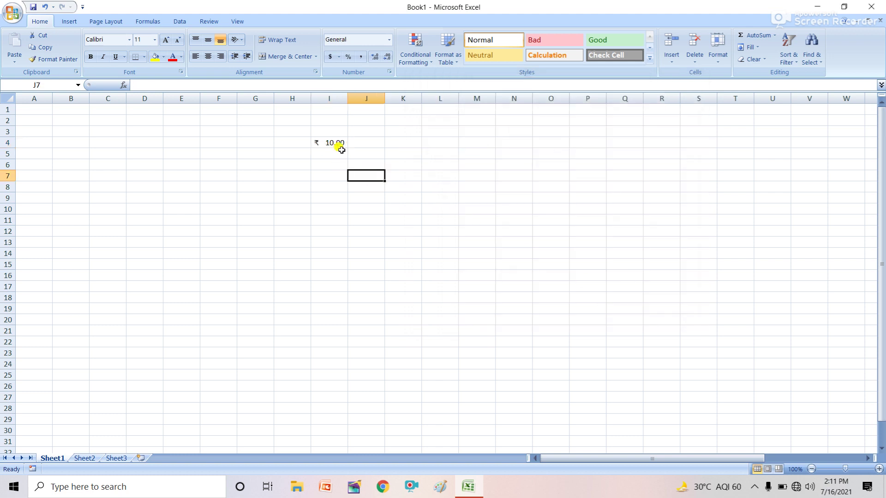
# - Set the number format of cell I4 back to General
pyautogui.click(390, 40)
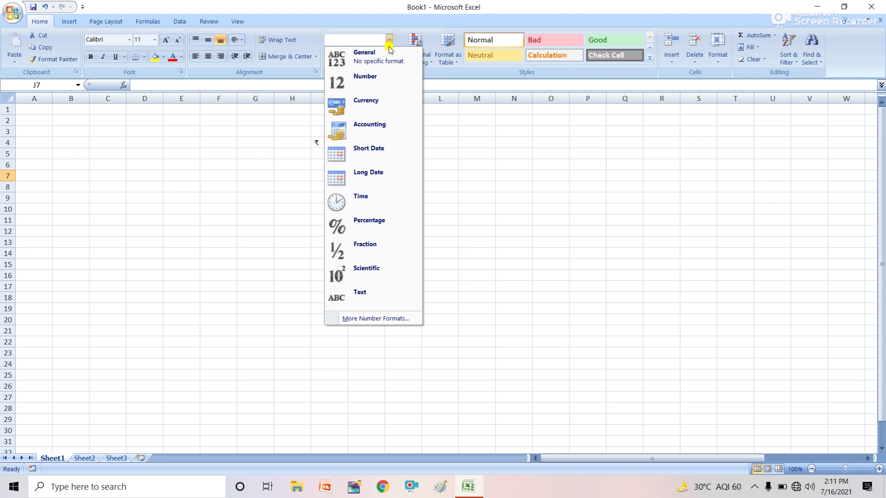
pyautogui.click(316, 144)
pyautogui.click(390, 40)
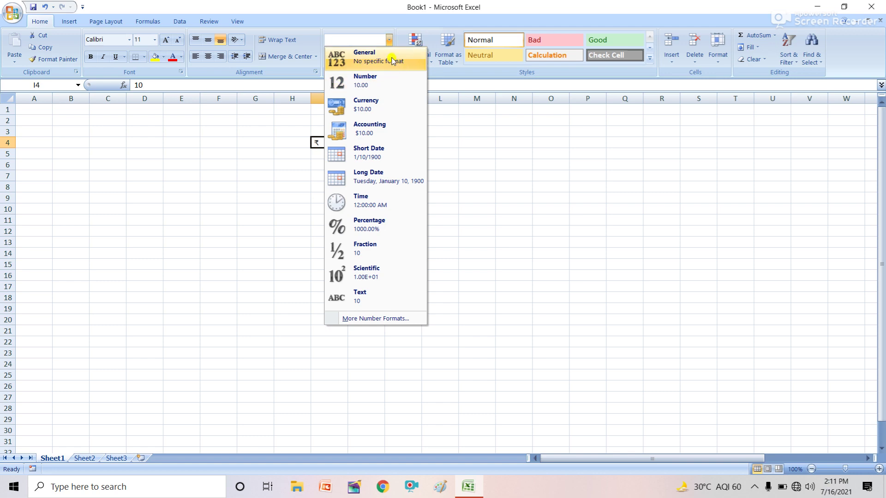
pyautogui.click(391, 61)
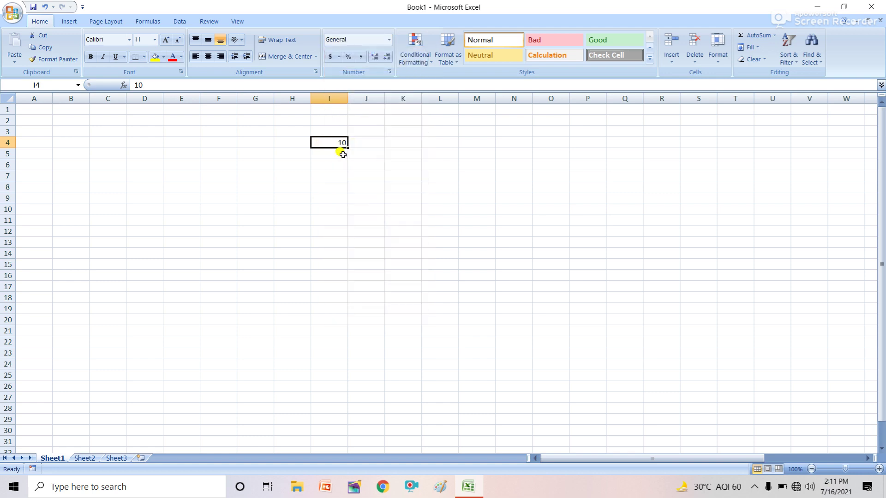
pyautogui.click(388, 40)
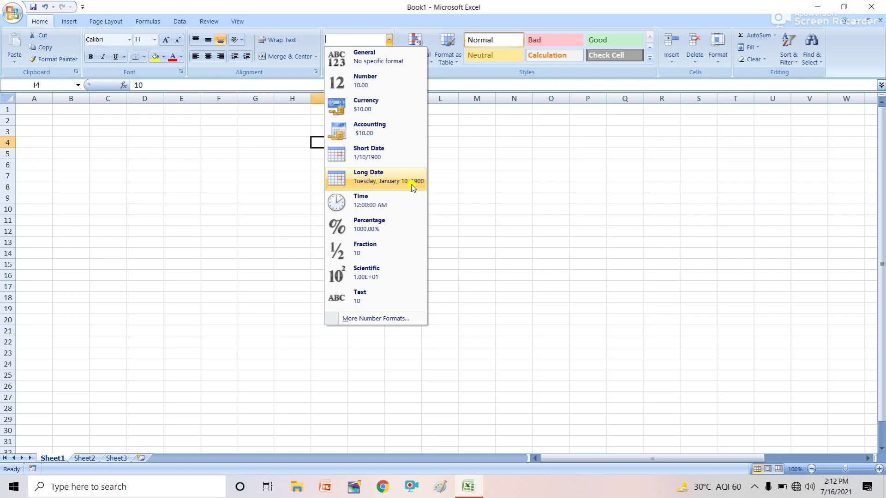
pyautogui.click(464, 199)
# - Enter the date 07-16-2021 in cell L9 and widen column L slightly
pyautogui.click(422, 198)
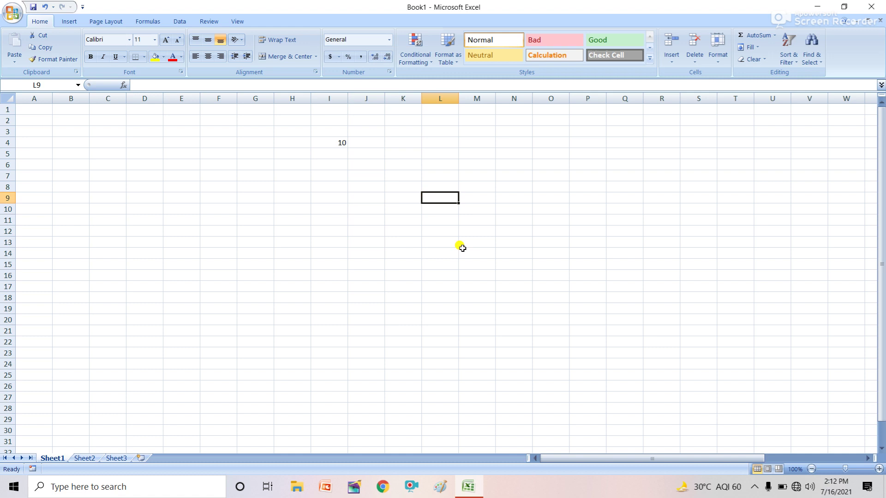
pyautogui.write('07')
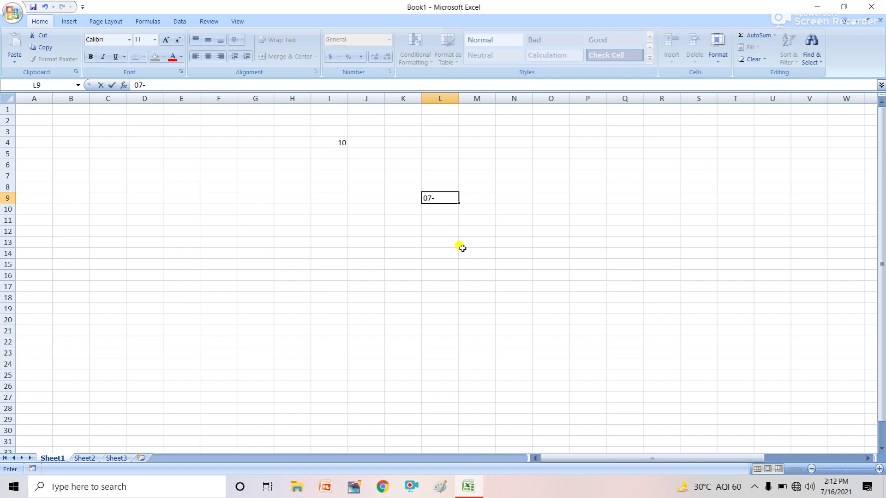
pyautogui.write('-16-2021')
pyautogui.press('Return')
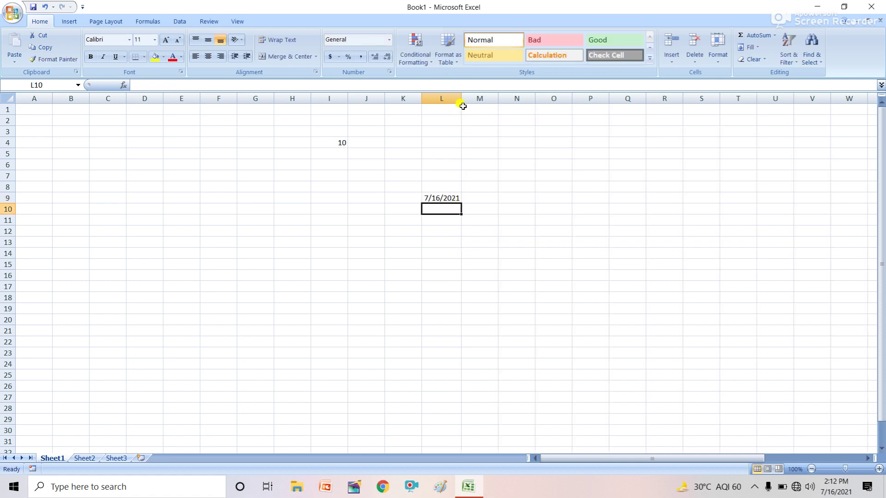
pyautogui.moveTo(462, 99); pyautogui.dragTo(473, 101)
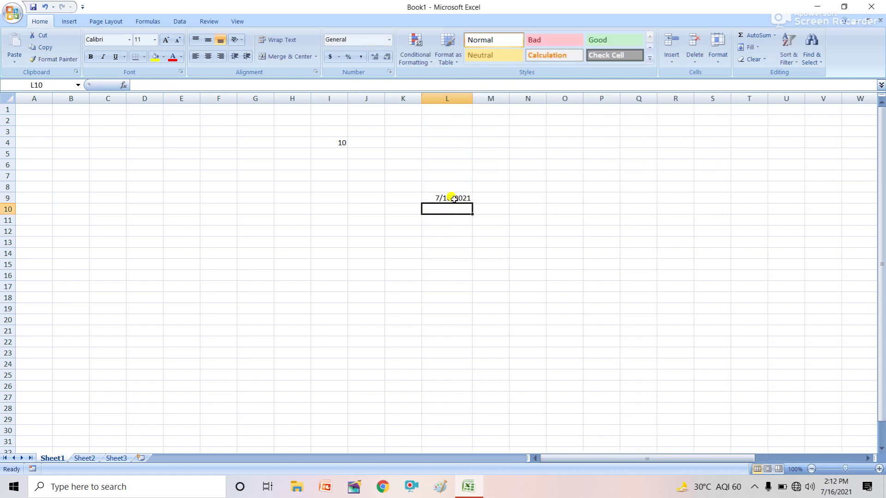
# - Format the date in cell L9 as Long Date and widen column L to fit the full date
pyautogui.click(450, 197)
pyautogui.click(390, 40)
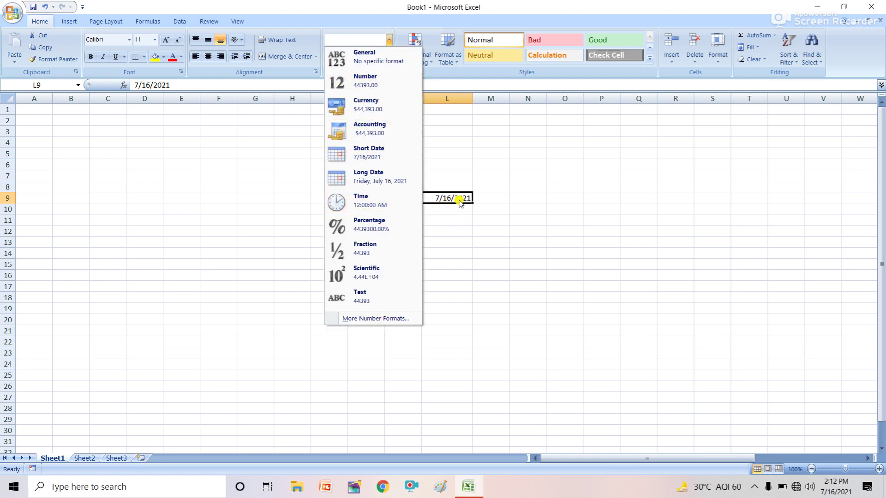
pyautogui.click(368, 175)
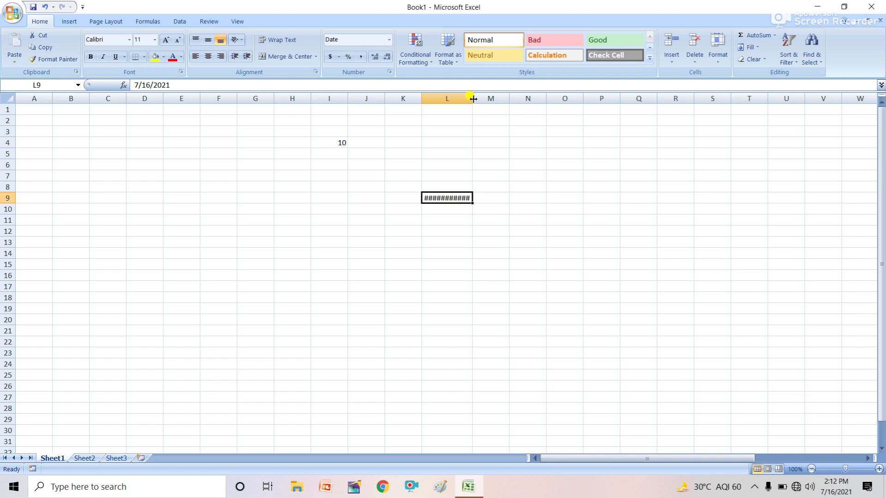
pyautogui.moveTo(472, 99); pyautogui.dragTo(511, 99)
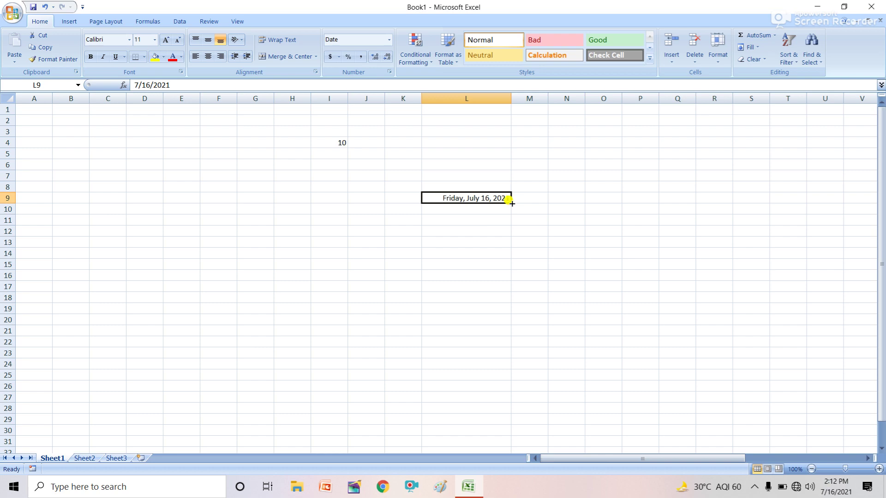
# - Fill the date series from cell L9 down to cell L16
pyautogui.moveTo(509, 201); pyautogui.dragTo(496, 276)
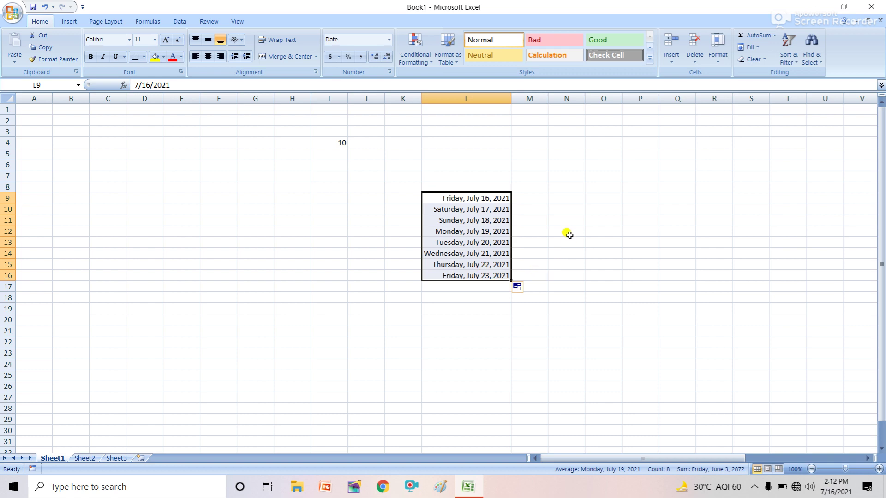
pyautogui.click(600, 230)
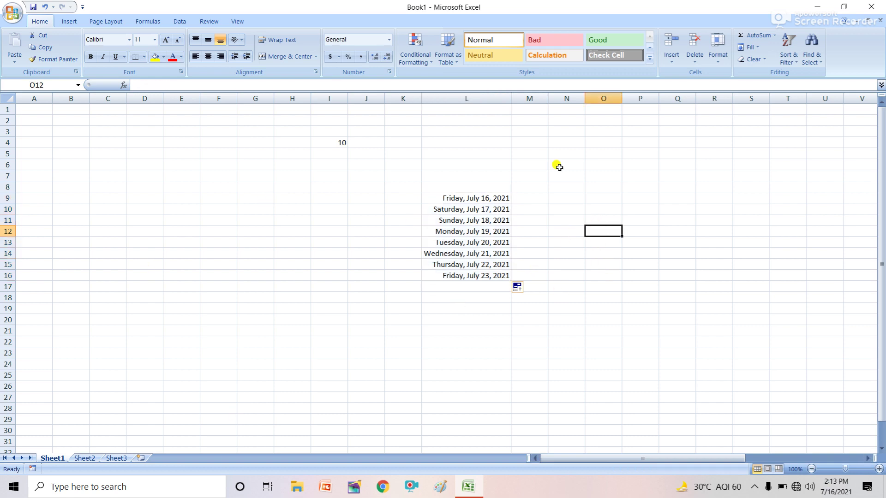
pyautogui.click(389, 40)
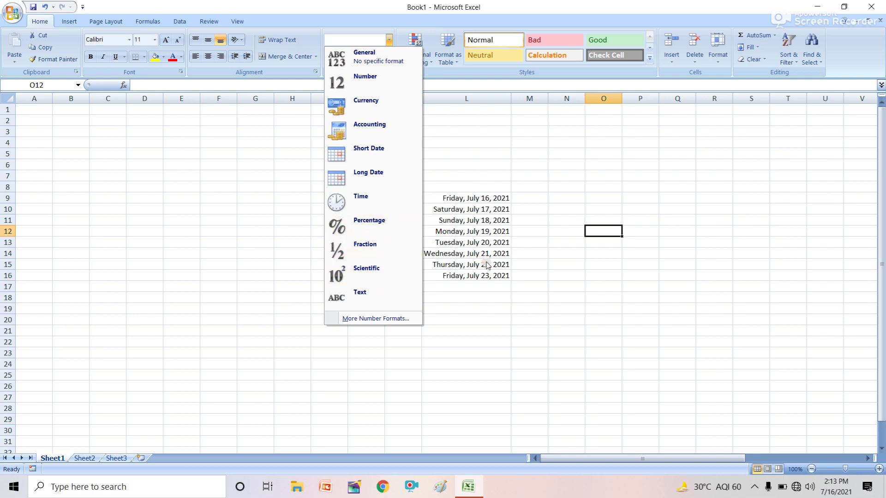
pyautogui.click(677, 221)
# - Enter 10 in cell Q11 and apply the percent style to it
pyautogui.click(678, 223)
pyautogui.write('1')
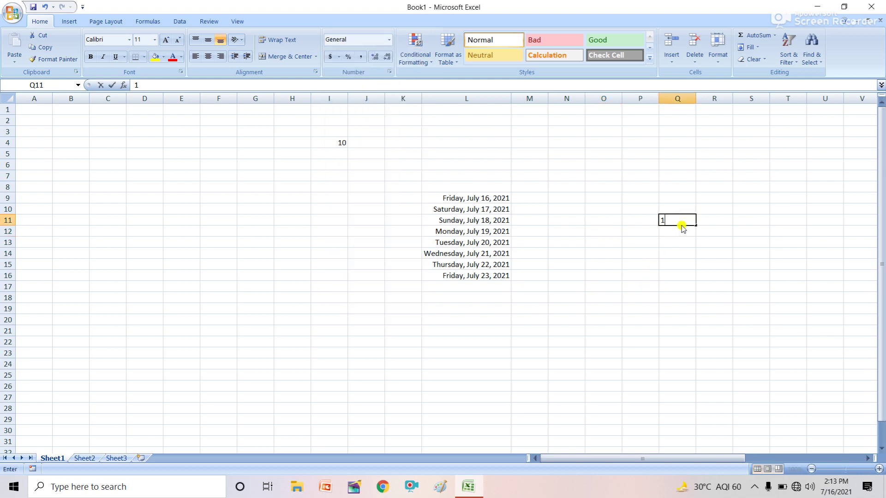
pyautogui.write('0')
pyautogui.press('Return')
pyautogui.click(687, 220)
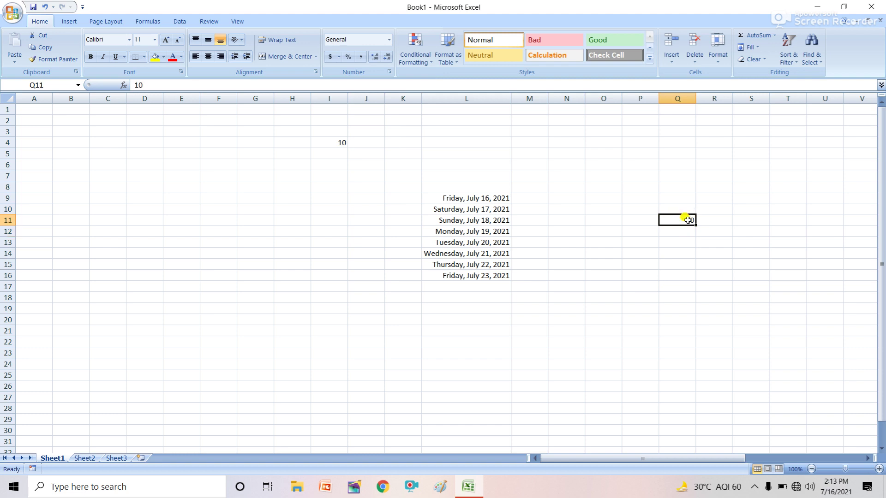
pyautogui.click(352, 57)
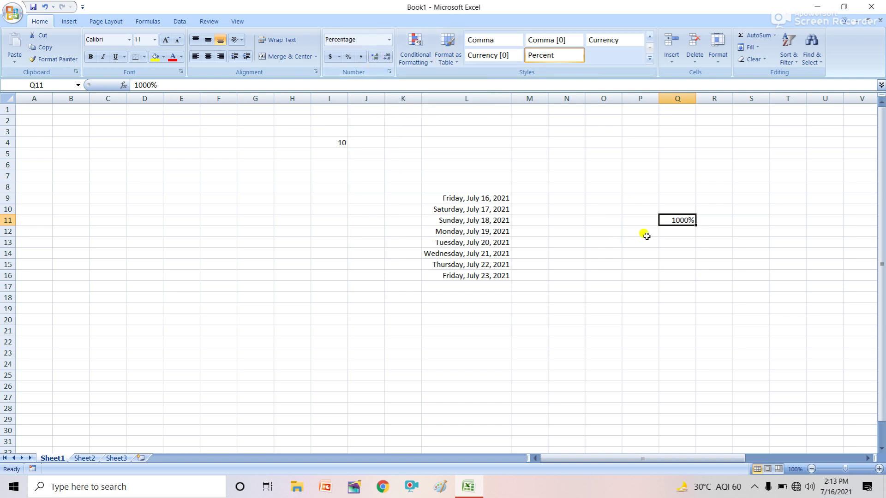
# - Add two decimal places to the percentage in cell Q11 and remove them again
pyautogui.click(374, 56)
pyautogui.click(375, 56)
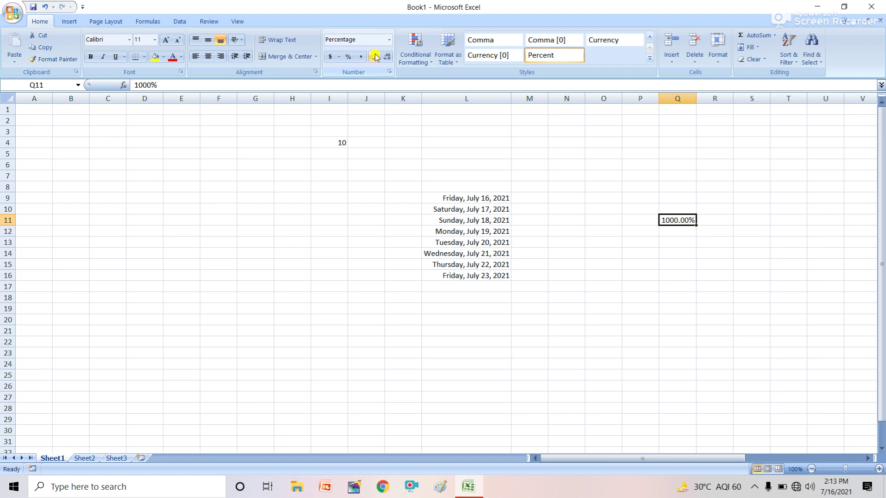
pyautogui.click(386, 56)
pyautogui.click(387, 57)
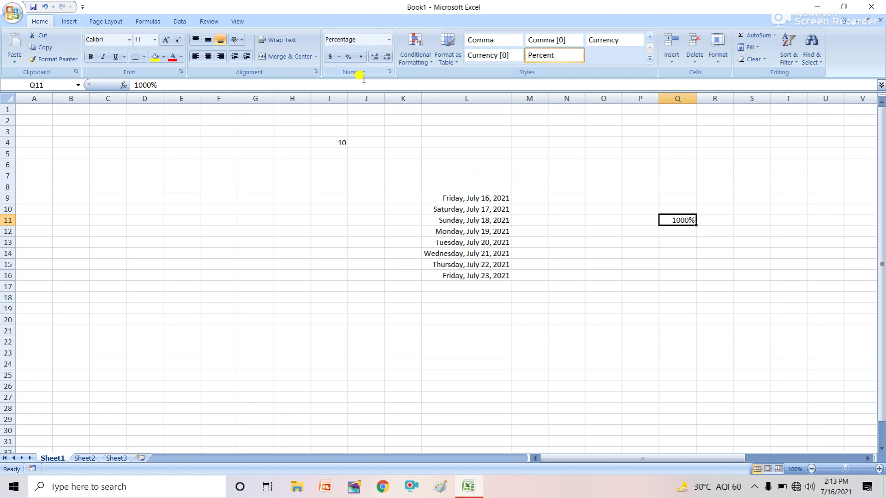
# - Try more and fewer decimal places for cell Q11's Percentage format in the Format Cells dialog
pyautogui.click(389, 39)
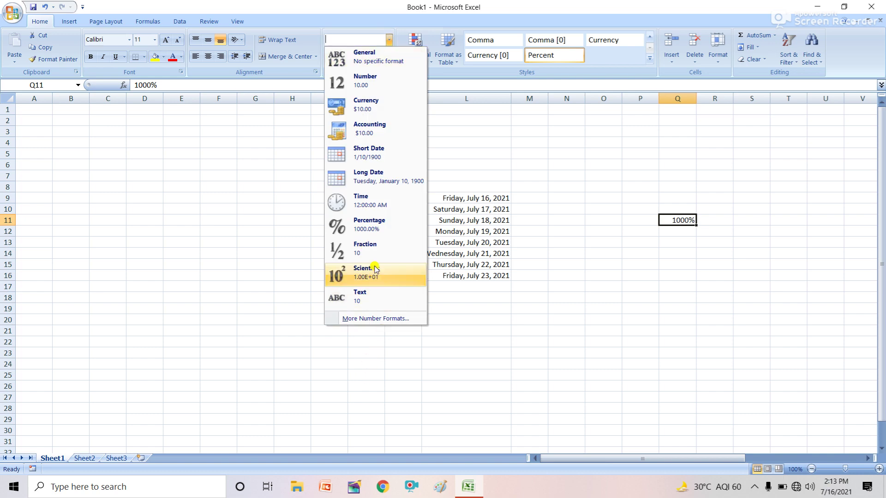
pyautogui.click(374, 319)
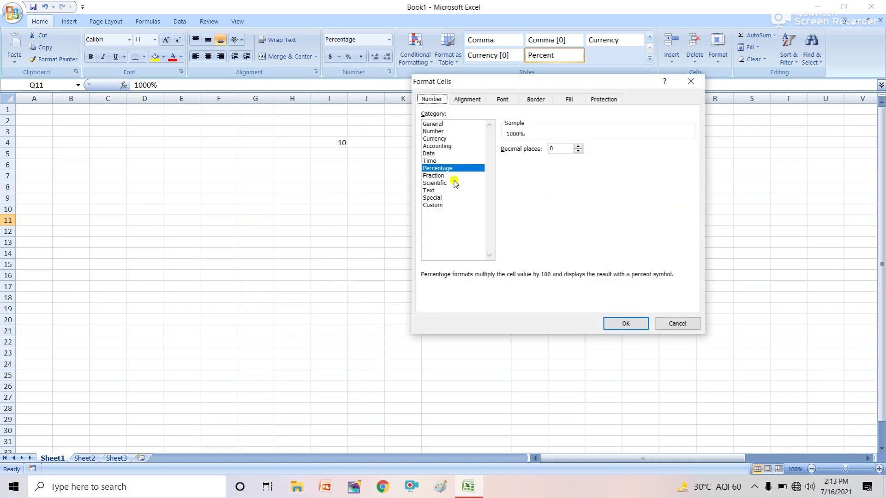
pyautogui.click(578, 146)
pyautogui.click(578, 146)
pyautogui.click(577, 151)
pyautogui.click(578, 150)
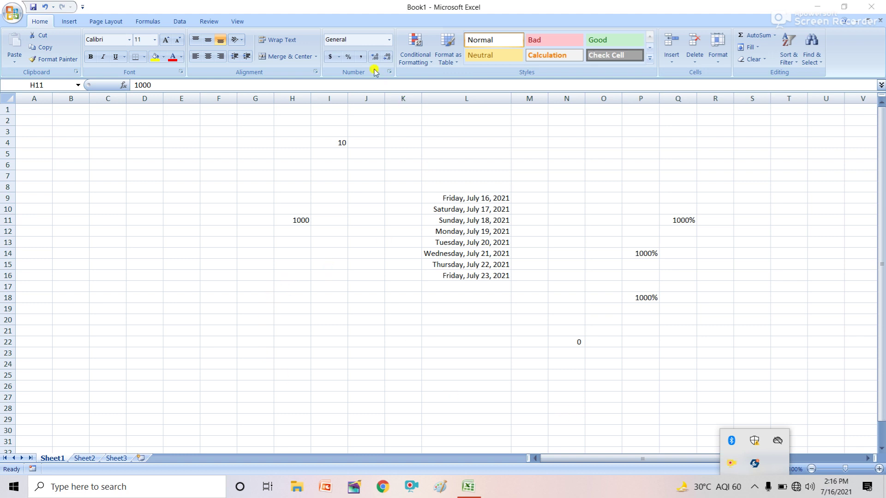
# - Format the value in cell I4 as Percentage with no decimal places
pyautogui.click(414, 296)
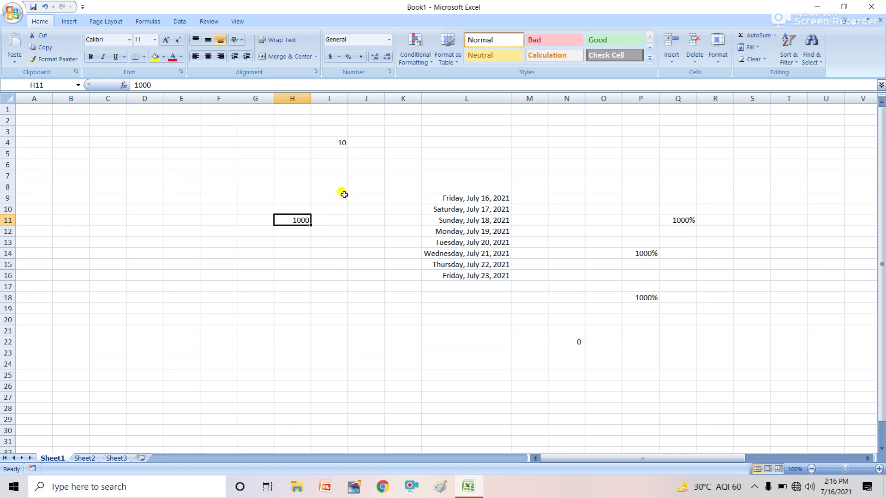
pyautogui.click(342, 144)
pyautogui.click(299, 220)
pyautogui.click(339, 141)
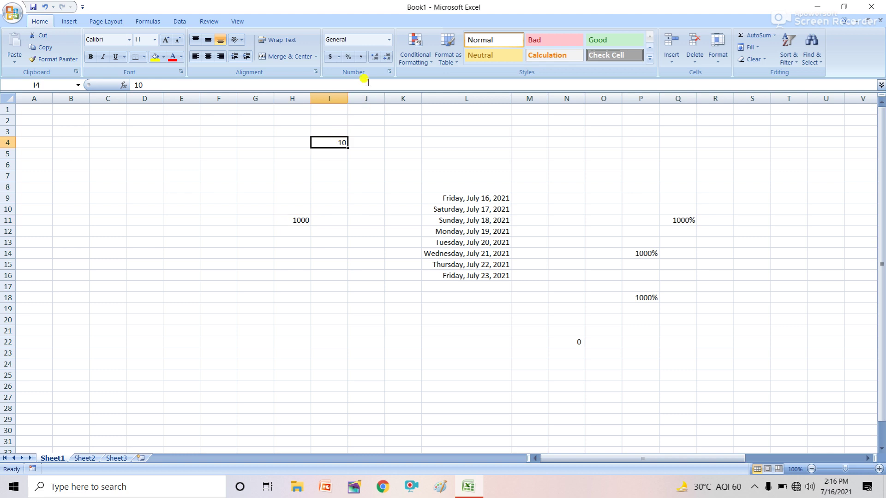
pyautogui.click(387, 41)
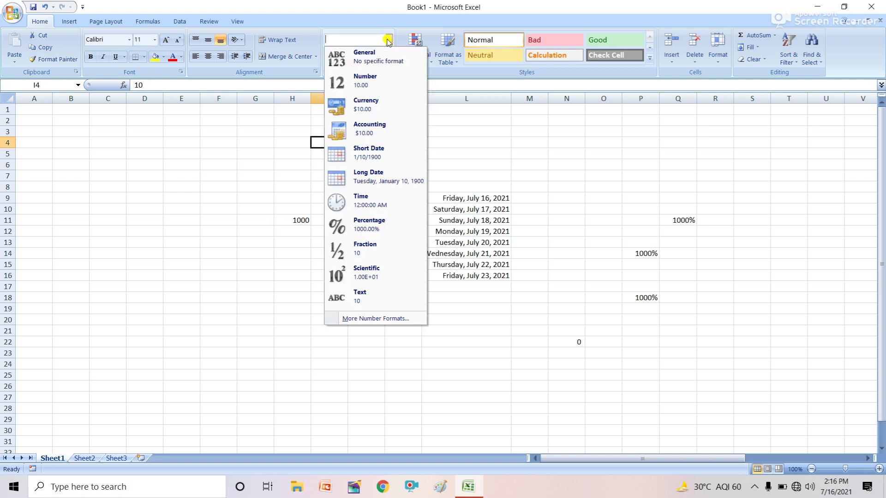
pyautogui.click(368, 232)
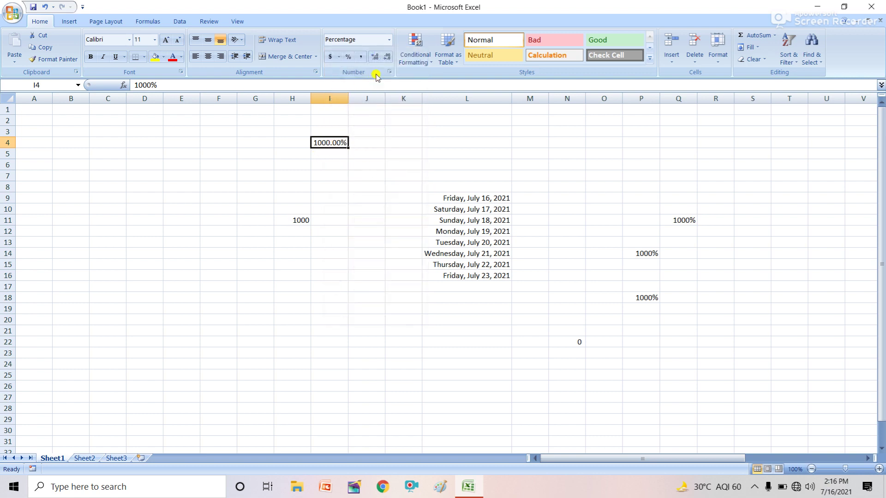
pyautogui.click(387, 57)
pyautogui.click(387, 57)
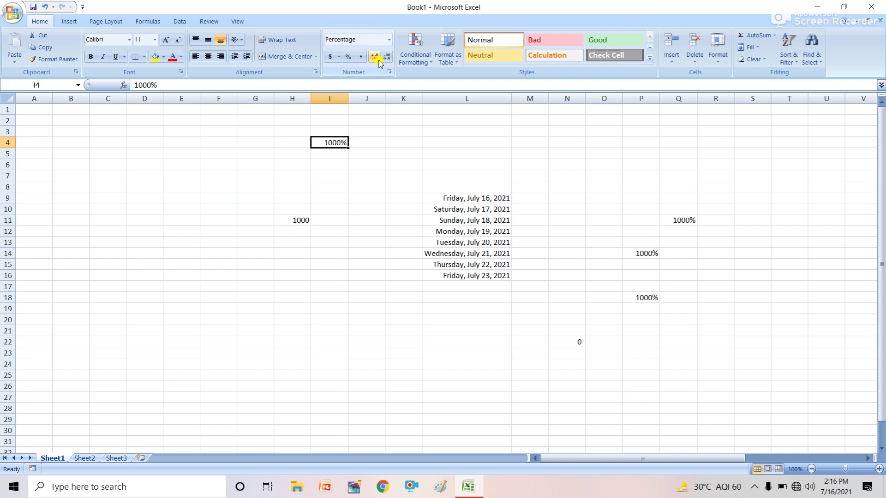
# - Format the value in cell H11 as Percentage with no decimal places
pyautogui.click(301, 221)
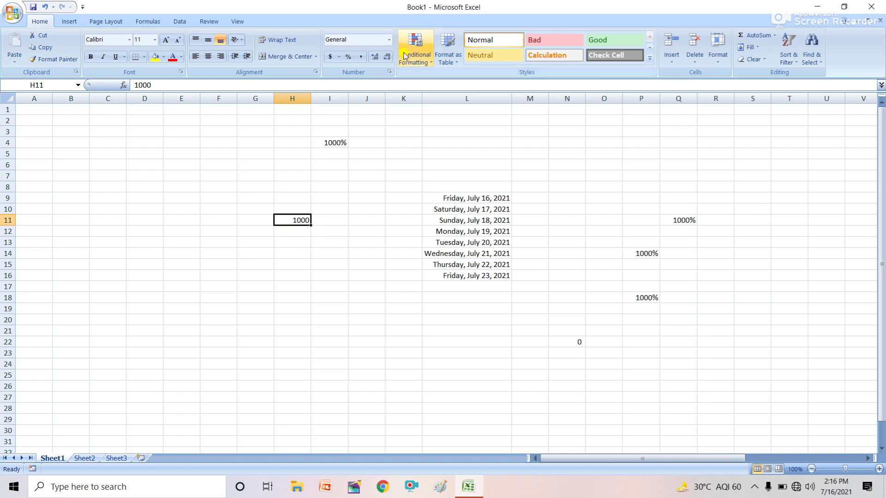
pyautogui.click(389, 40)
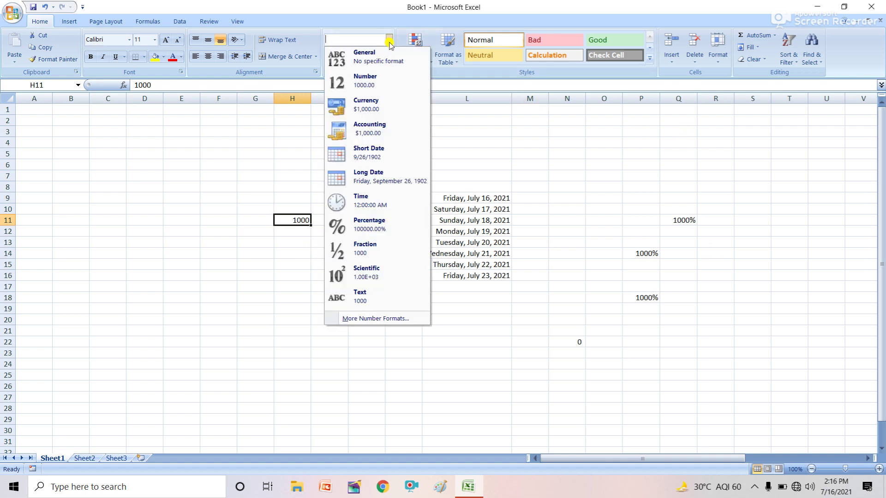
pyautogui.click(382, 235)
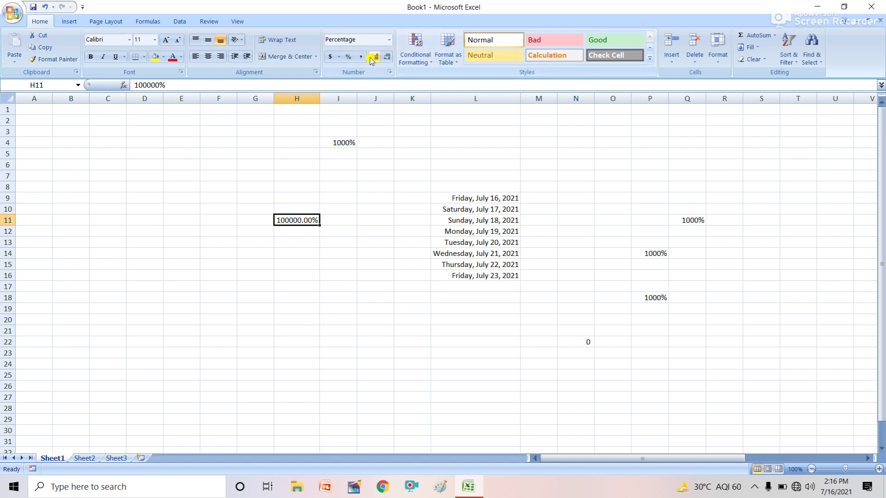
pyautogui.click(386, 58)
pyautogui.click(386, 57)
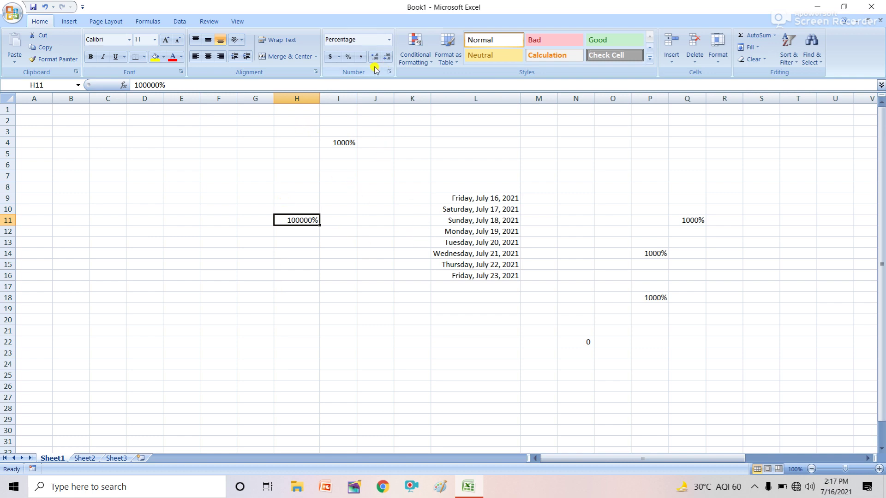
# - Apply the Currency format to cell H11 and switch it to the Accounting format
pyautogui.click(389, 40)
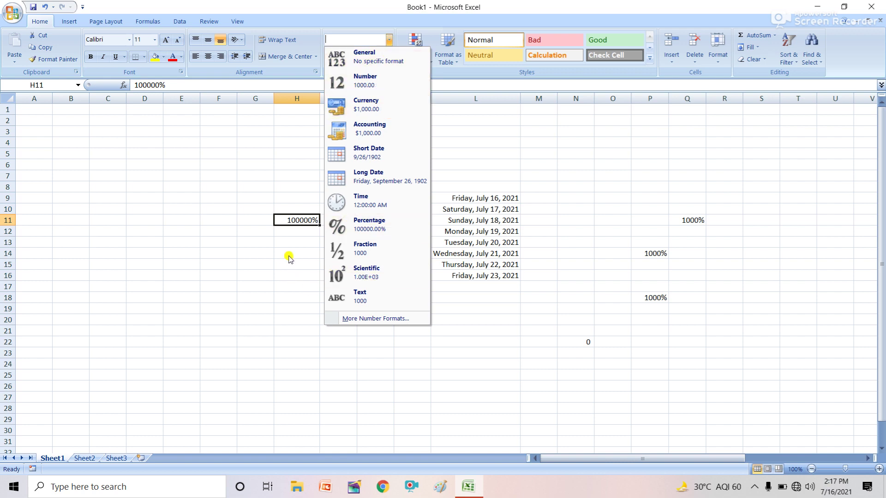
pyautogui.click(296, 217)
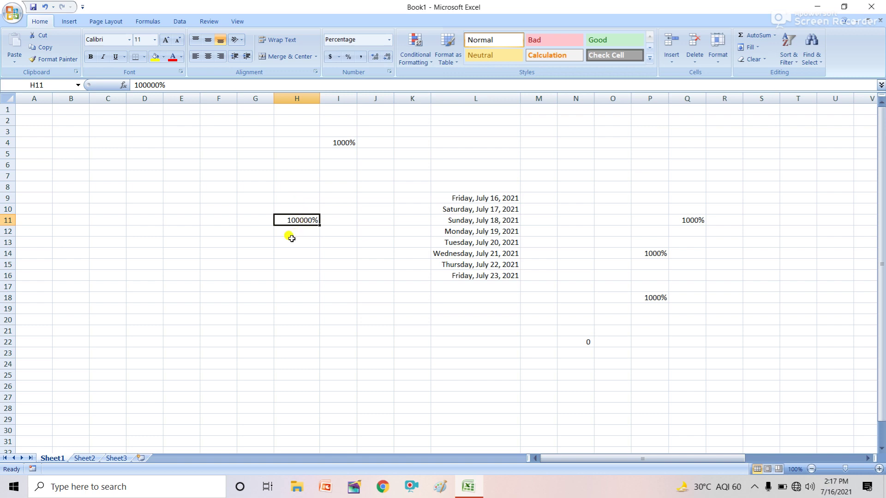
pyautogui.click(389, 40)
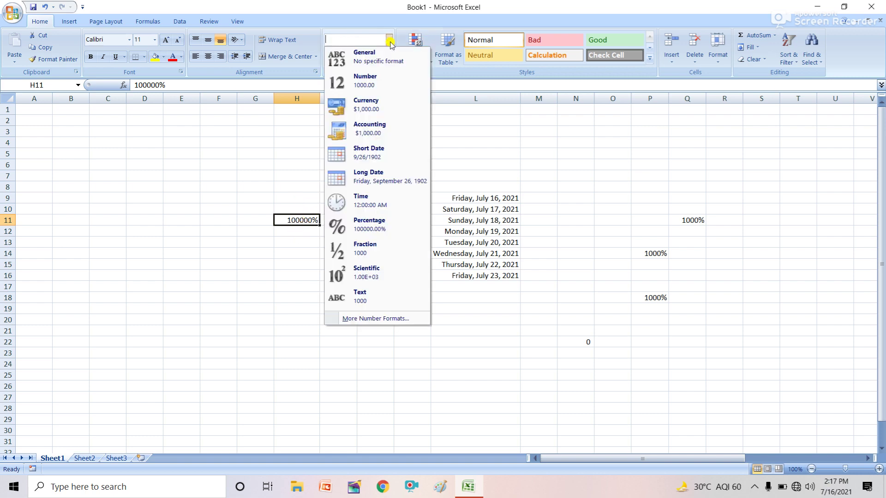
pyautogui.click(376, 105)
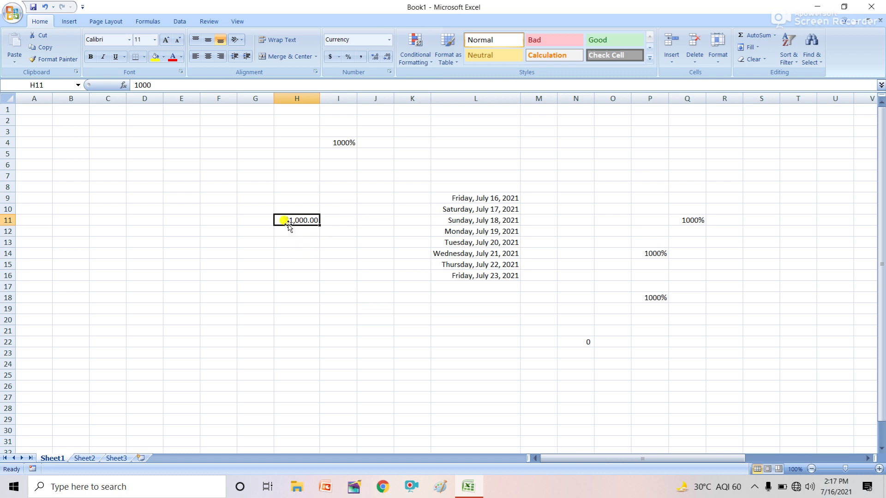
pyautogui.click(389, 40)
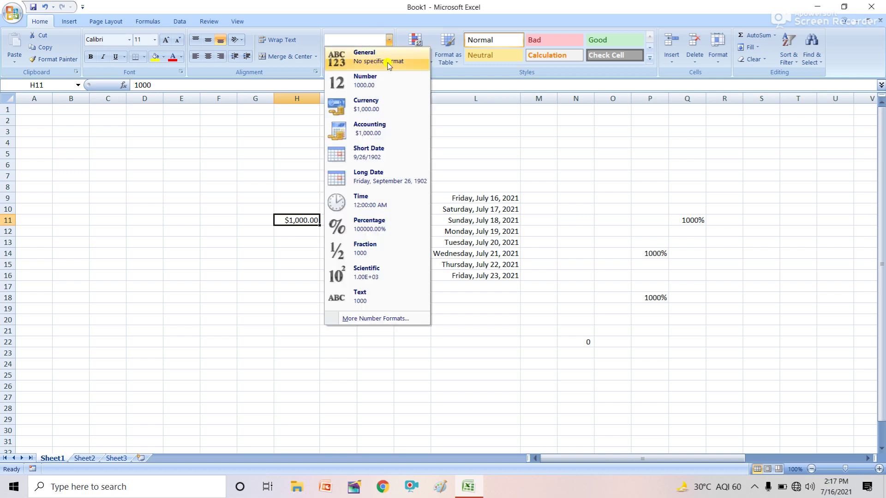
pyautogui.click(372, 137)
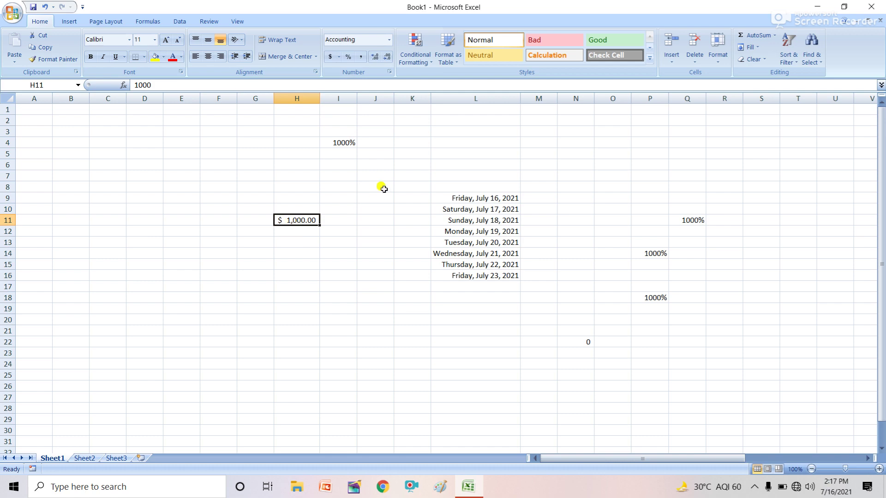
# - Set the currency symbol of cell H11's Accounting format to ₹ Hindi (India)
pyautogui.click(389, 40)
pyautogui.click(368, 318)
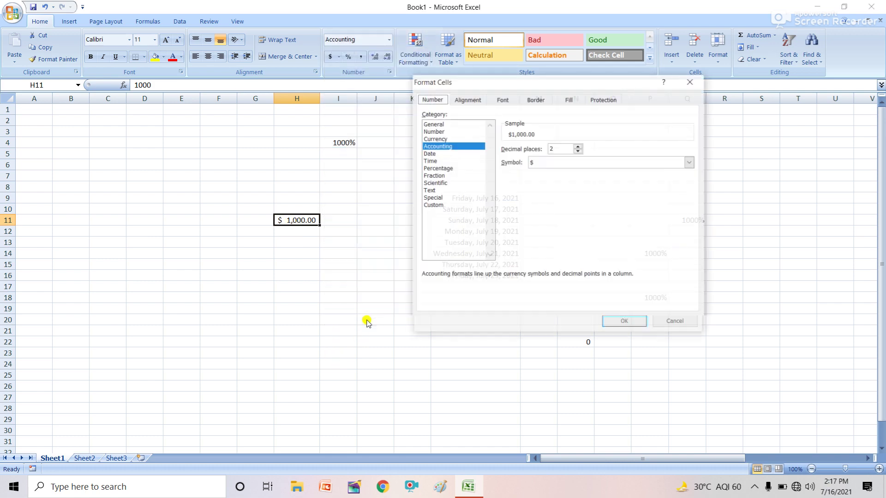
pyautogui.click(531, 163)
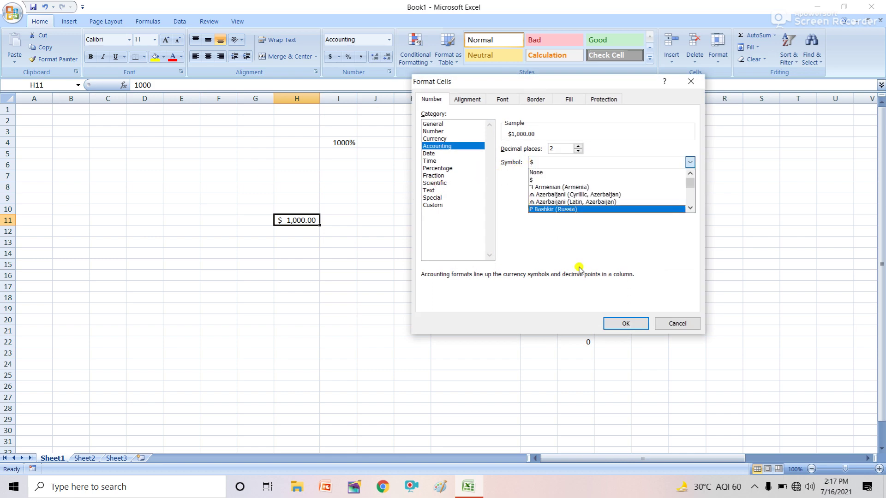
pyautogui.scroll(-10, 534, 279)
pyautogui.scroll(-15, 533, 279)
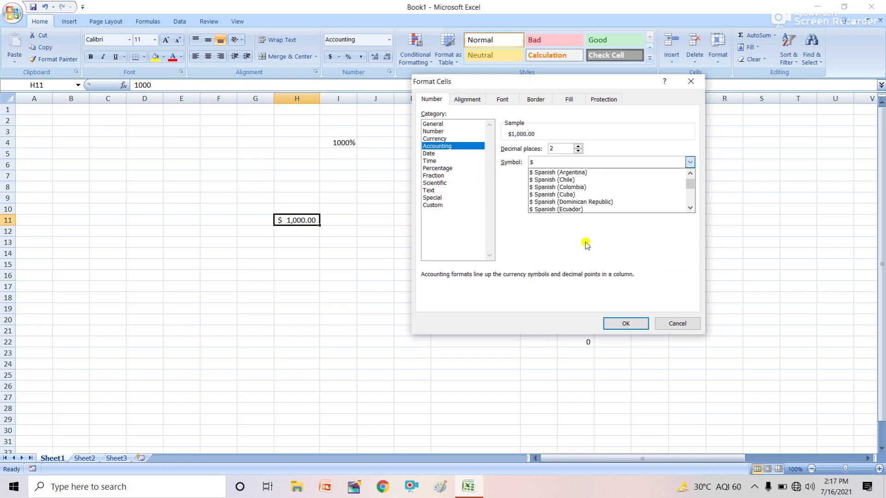
pyautogui.scroll(-15, 587, 231)
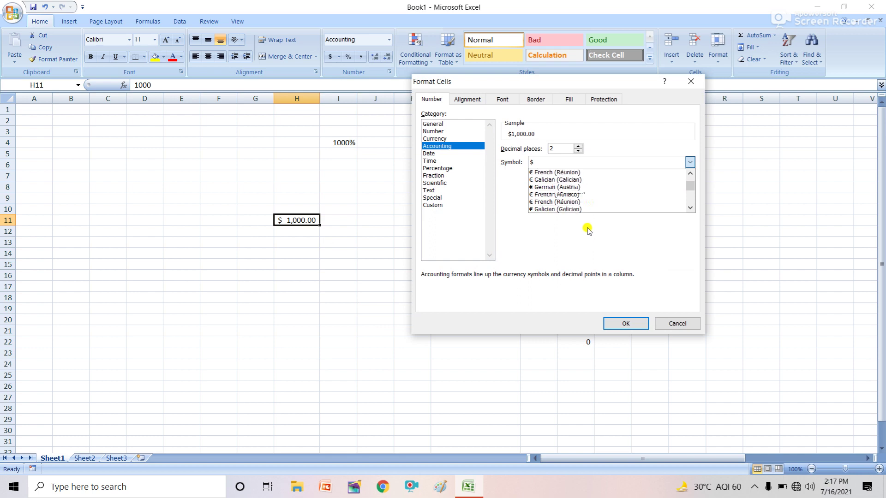
pyautogui.scroll(-8, 587, 226)
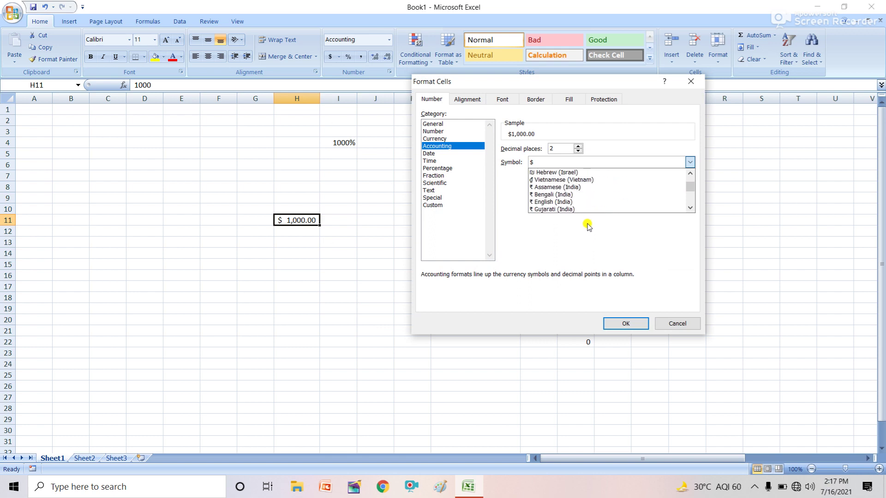
pyautogui.scroll(-5, 588, 226)
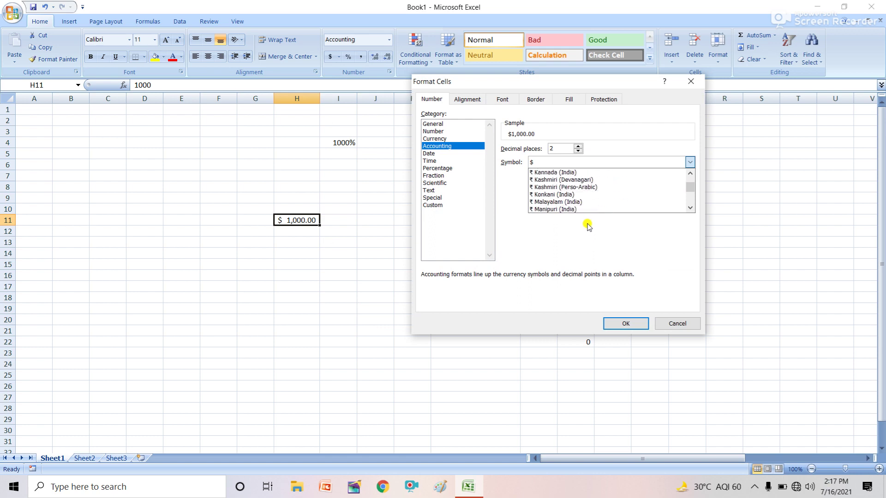
pyautogui.scroll(-3, 580, 220)
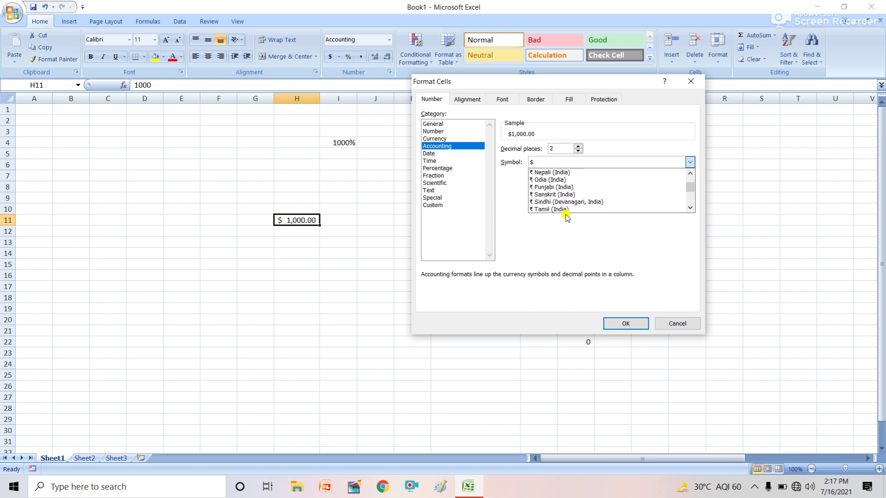
pyautogui.scroll(-5, 567, 218)
pyautogui.scroll(6, 567, 218)
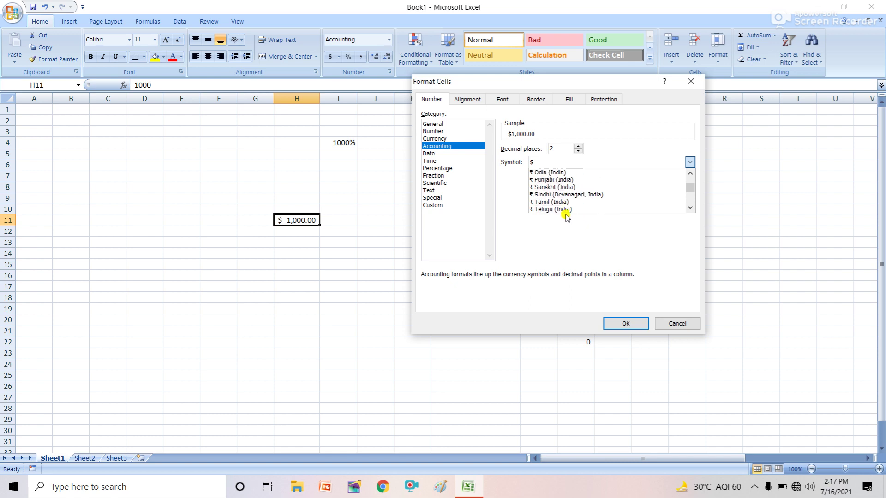
pyautogui.scroll(4, 566, 215)
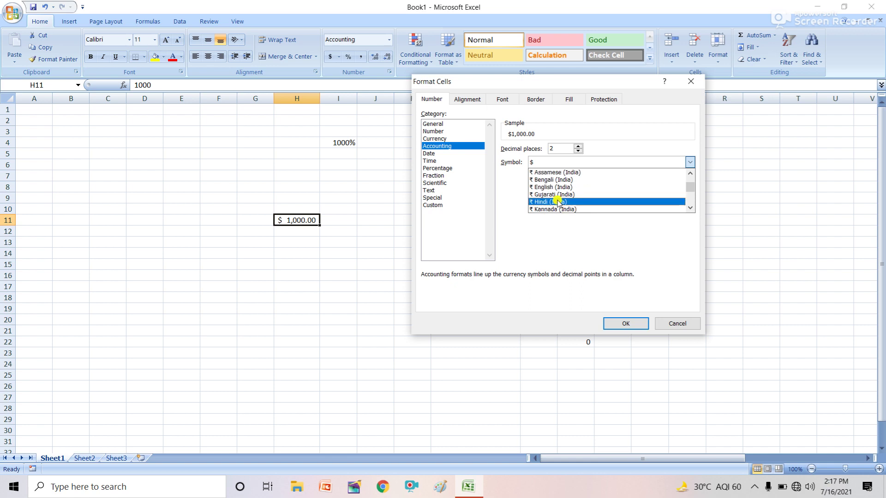
pyautogui.click(557, 201)
pyautogui.click(627, 325)
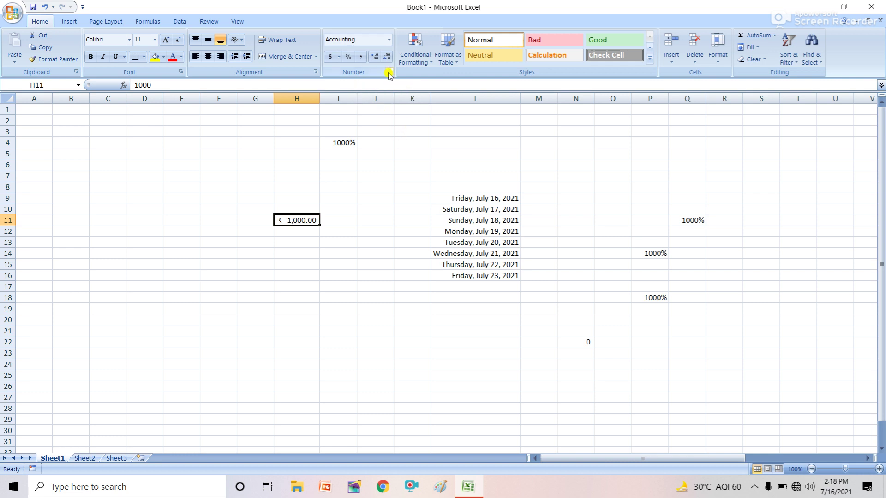
# - Enter 10.000 in cell L4 and increase its display to two decimal places
pyautogui.click(458, 144)
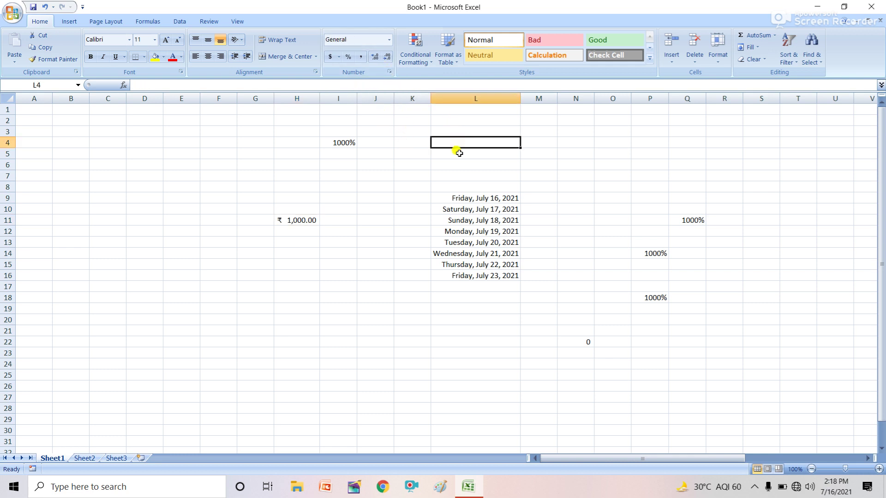
pyautogui.write('10.000')
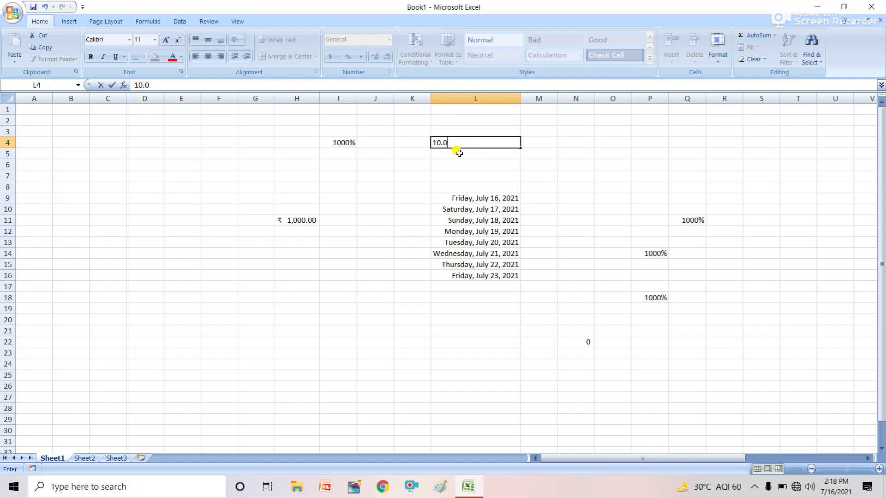
pyautogui.press('Return')
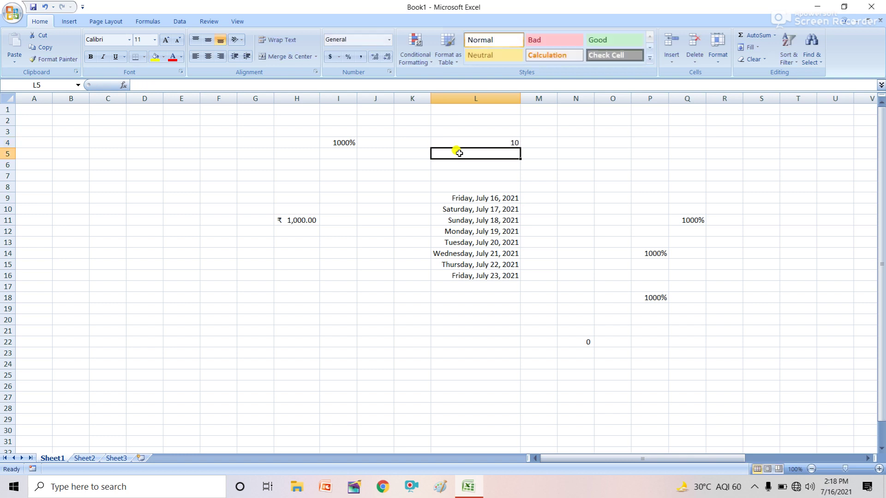
pyautogui.click(485, 137)
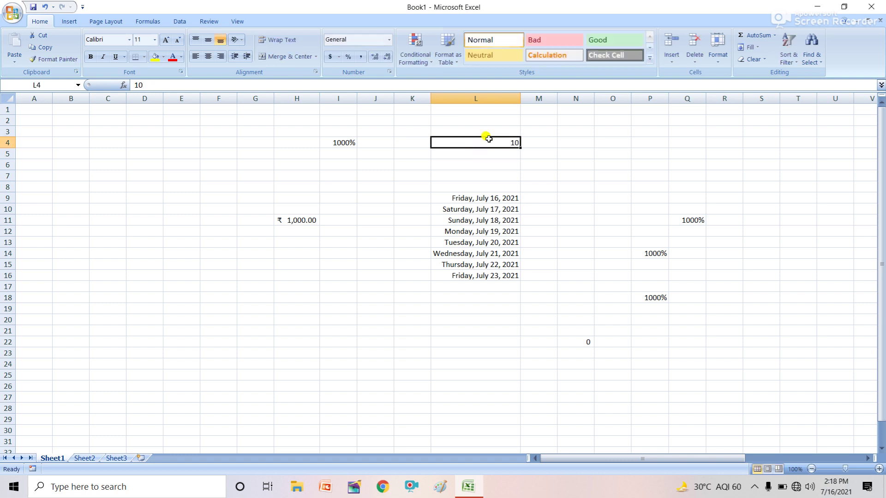
pyautogui.click(375, 58)
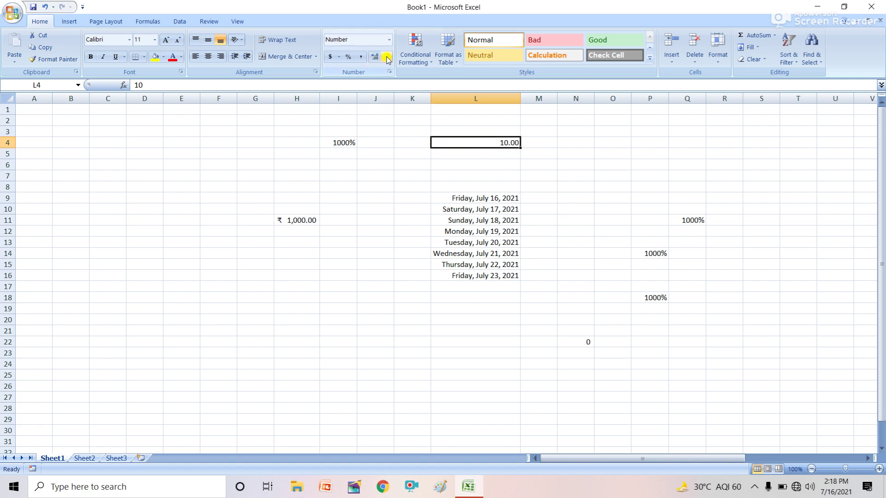
# - Increase the display of cell L4 to four decimal places
pyautogui.click(375, 58)
pyautogui.click(376, 60)
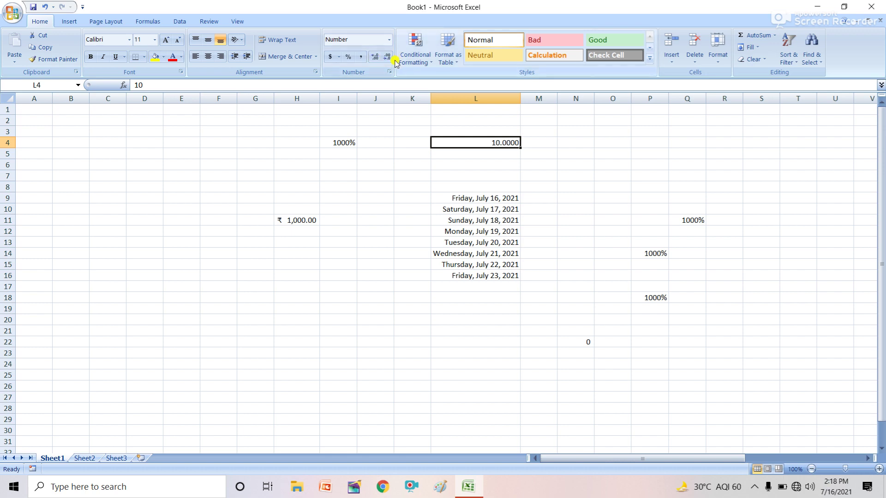
# - Enter 1180000 in cell O5 and apply the Comma style to it
pyautogui.click(611, 160)
pyautogui.write('1')
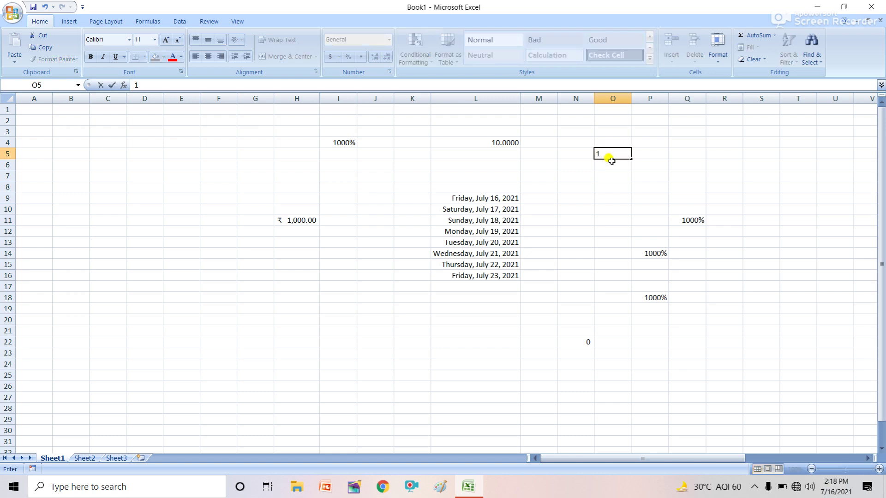
pyautogui.write('180000')
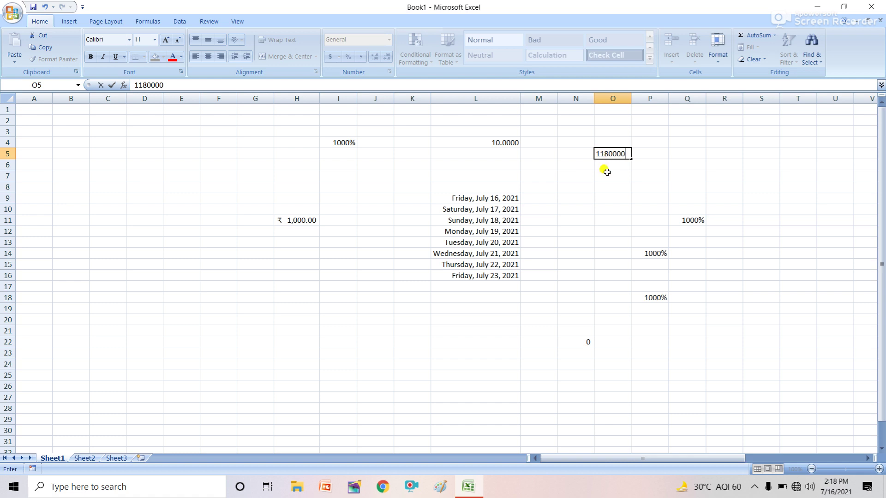
pyautogui.click(606, 178)
pyautogui.click(615, 153)
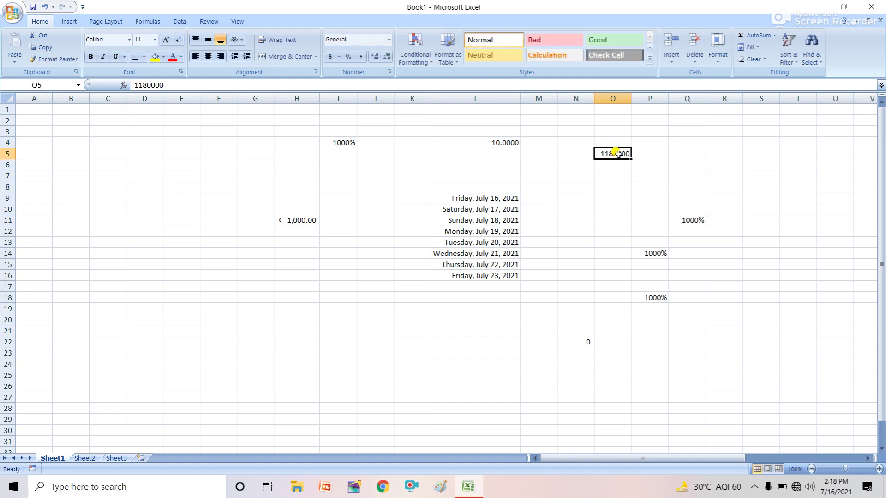
pyautogui.click(361, 57)
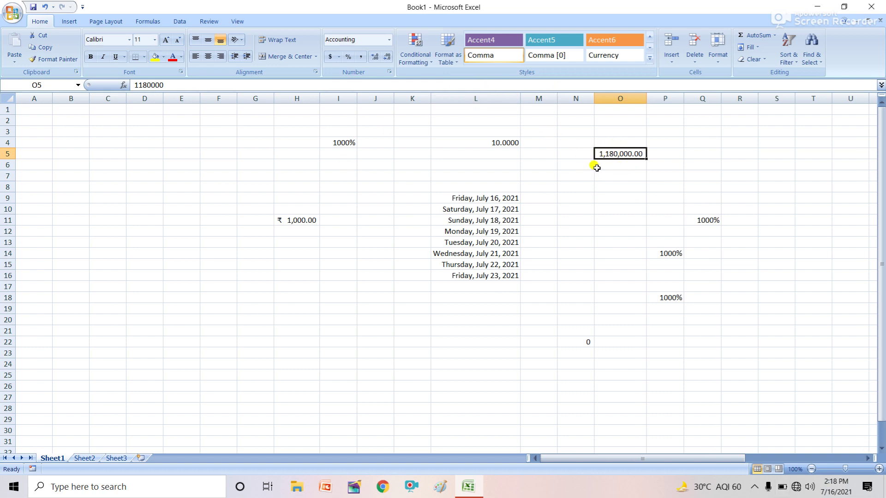
pyautogui.click(389, 40)
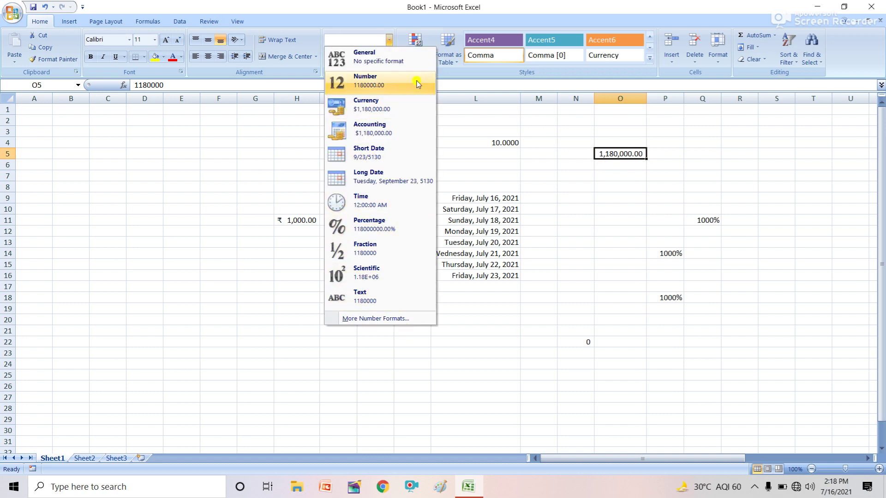
pyautogui.click(593, 297)
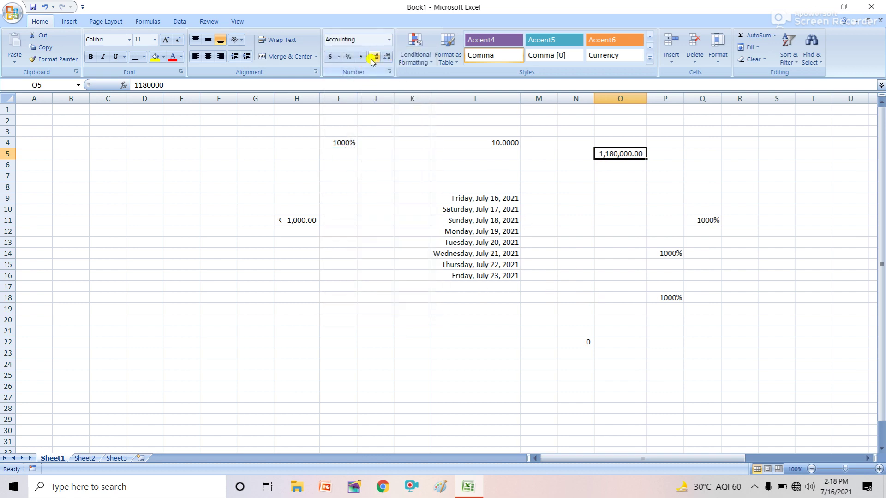
pyautogui.click(392, 41)
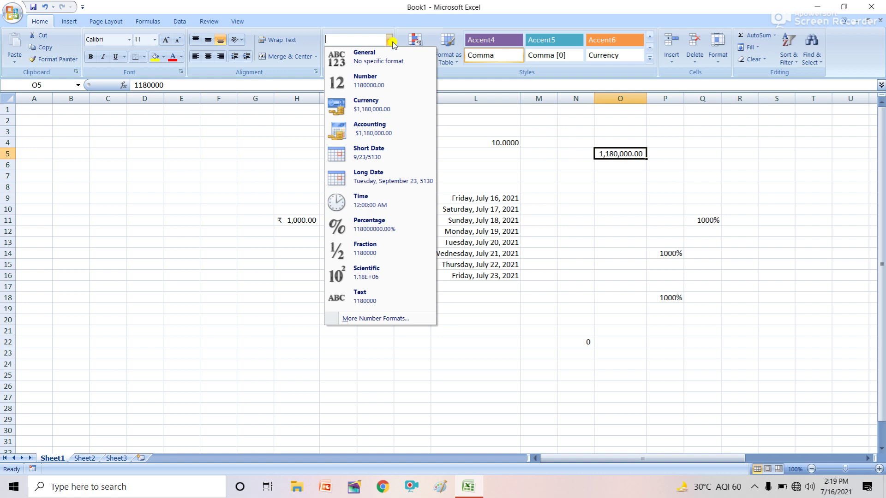
pyautogui.click(507, 148)
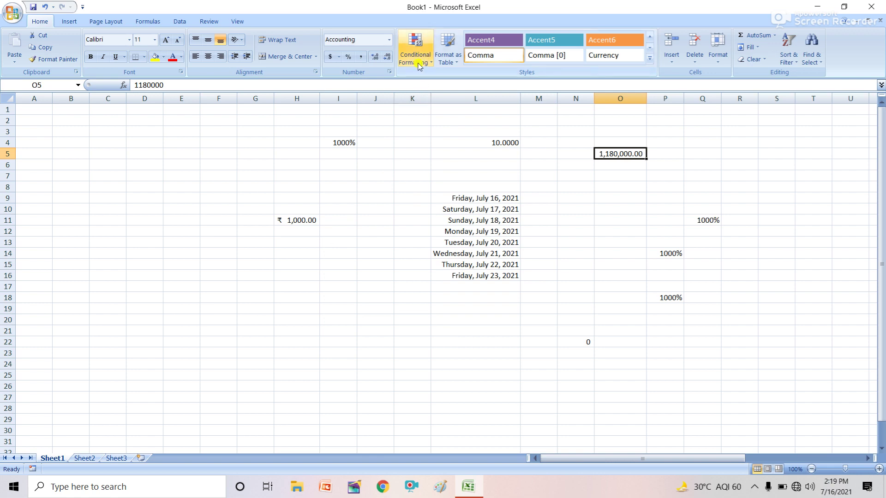
pyautogui.click(754, 486)
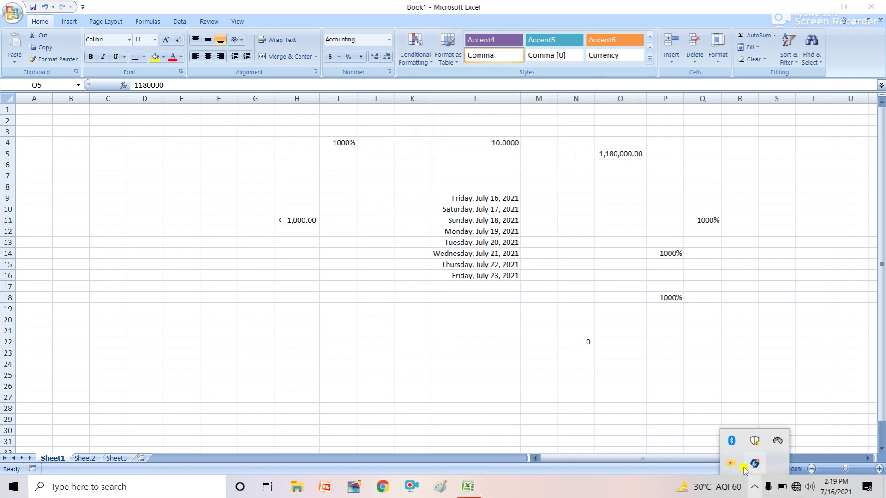
pyautogui.click(639, 395)
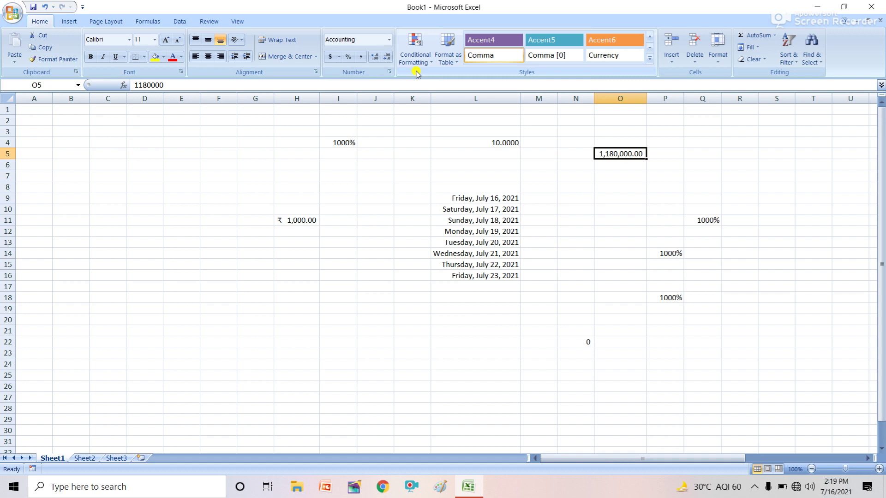
# - Add a Greater Than conditional formatting rule to cell H16 that shows values above 5 with Red Text
pyautogui.click(300, 275)
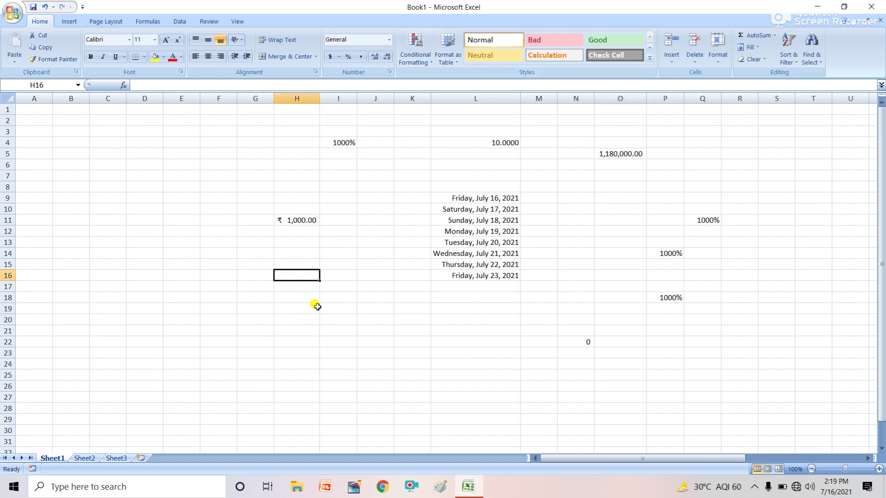
pyautogui.click(415, 51)
pyautogui.moveTo(442, 89)
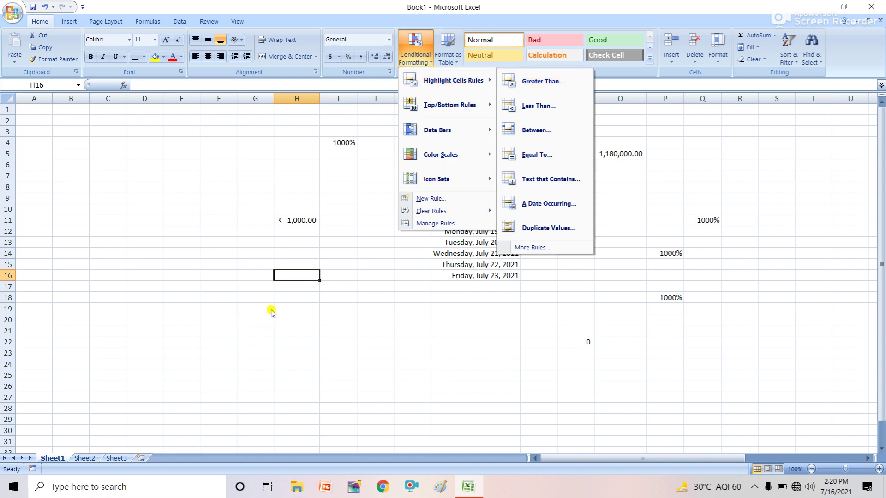
pyautogui.moveTo(467, 79)
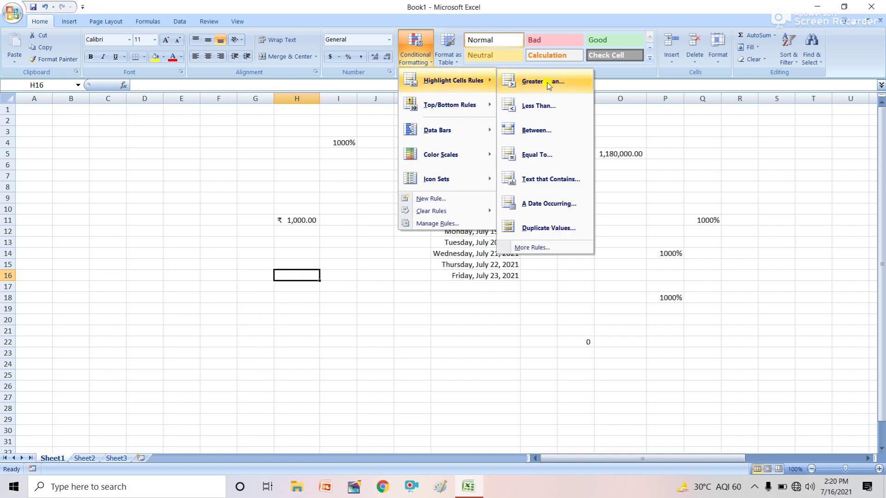
pyautogui.click(550, 82)
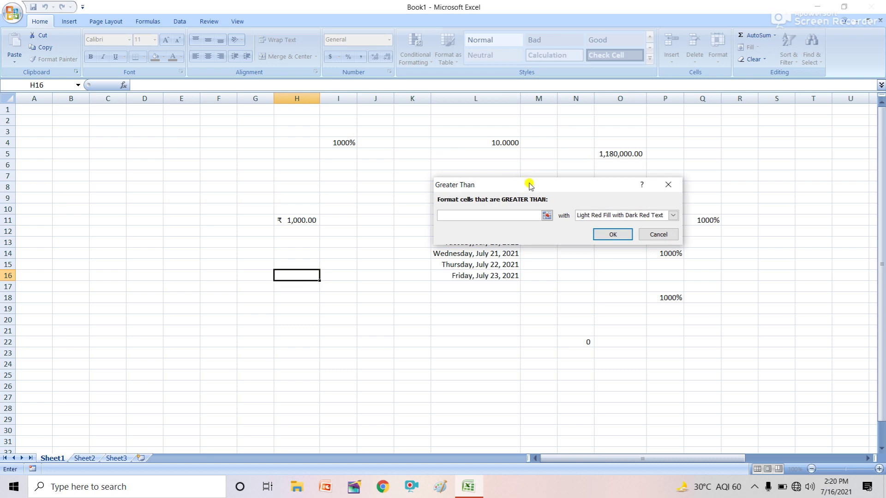
pyautogui.moveTo(528, 181); pyautogui.dragTo(545, 153)
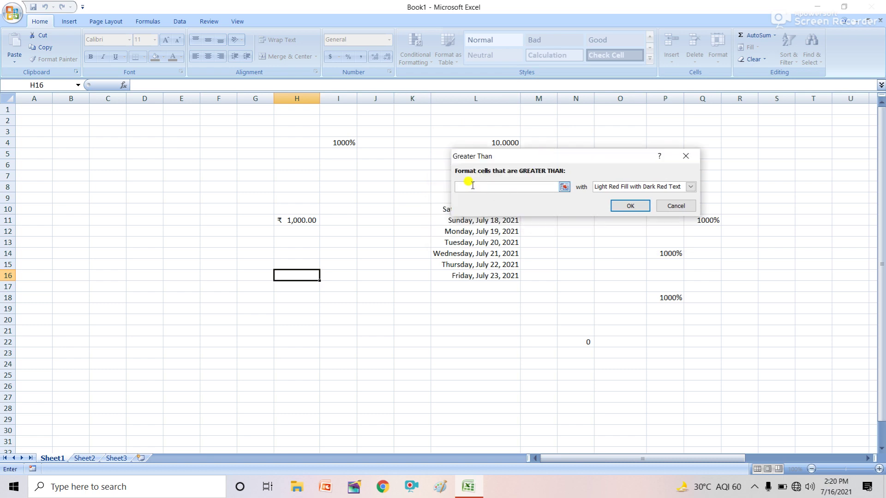
pyautogui.write('5')
pyautogui.click(690, 186)
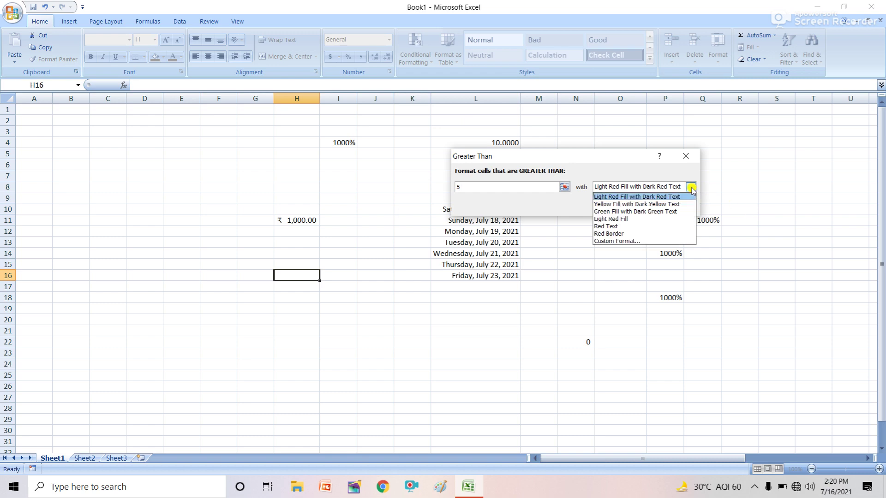
pyautogui.click(613, 226)
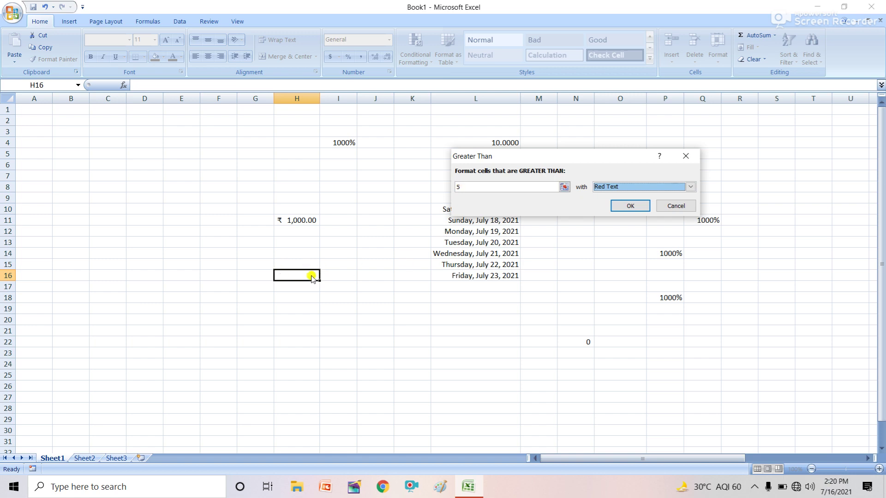
pyautogui.click(633, 209)
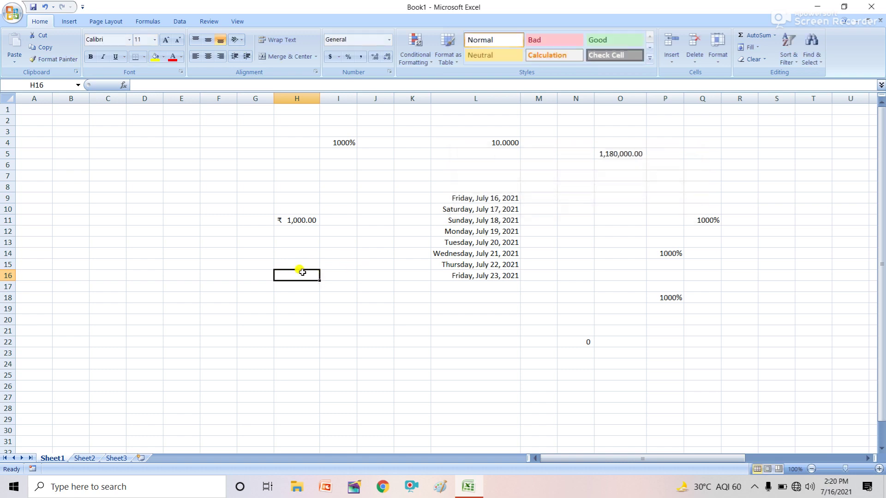
# - Test the Greater Than rule by entering 5 in cell H16 and replacing it with 6
pyautogui.write('5')
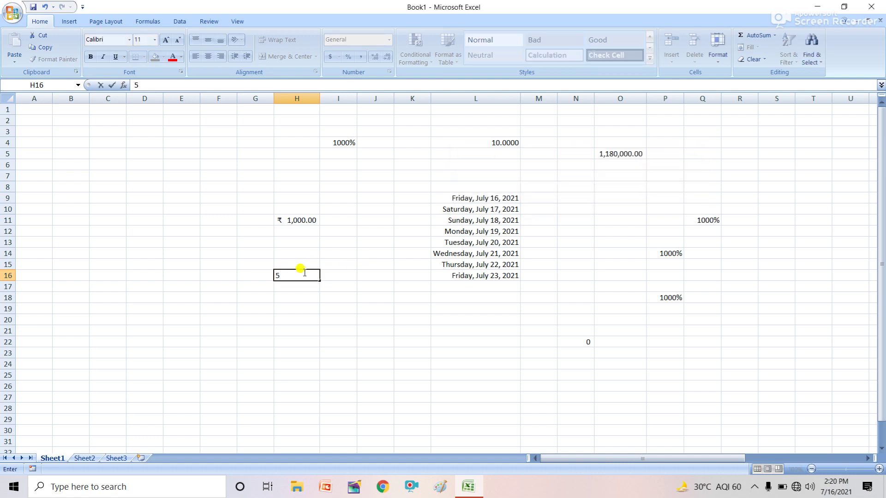
pyautogui.press('Return')
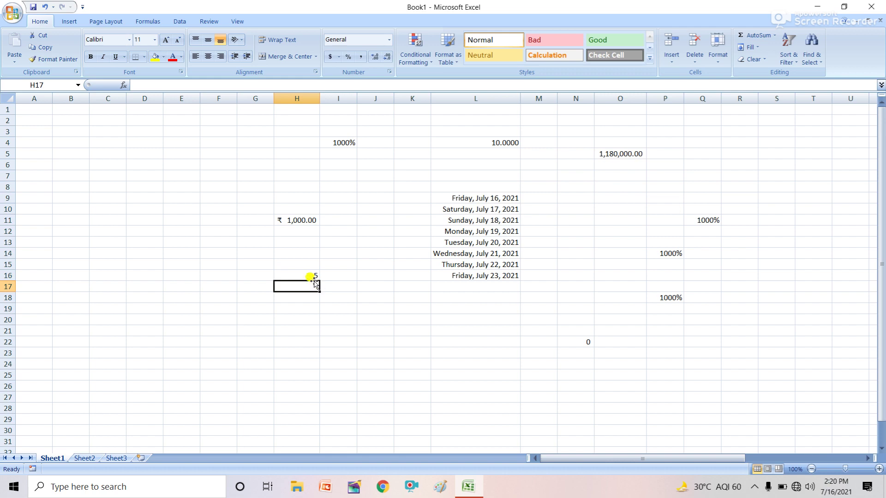
pyautogui.click(311, 277)
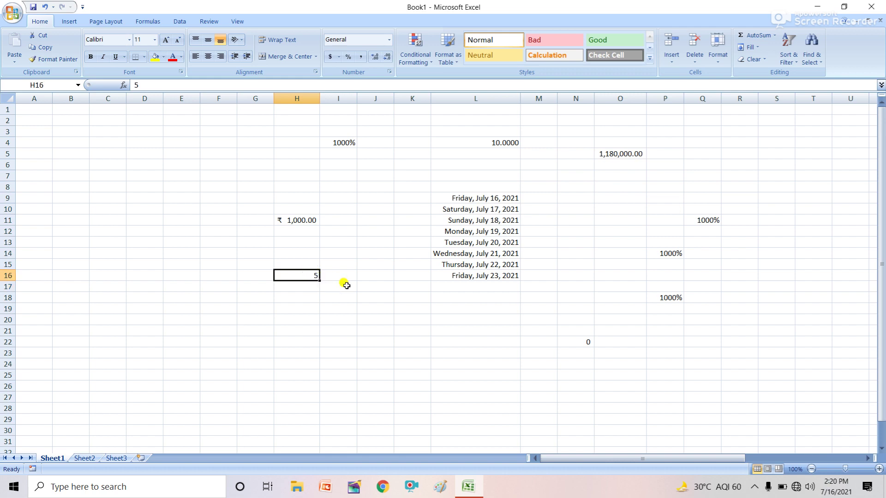
pyautogui.write('6')
pyautogui.press('Return')
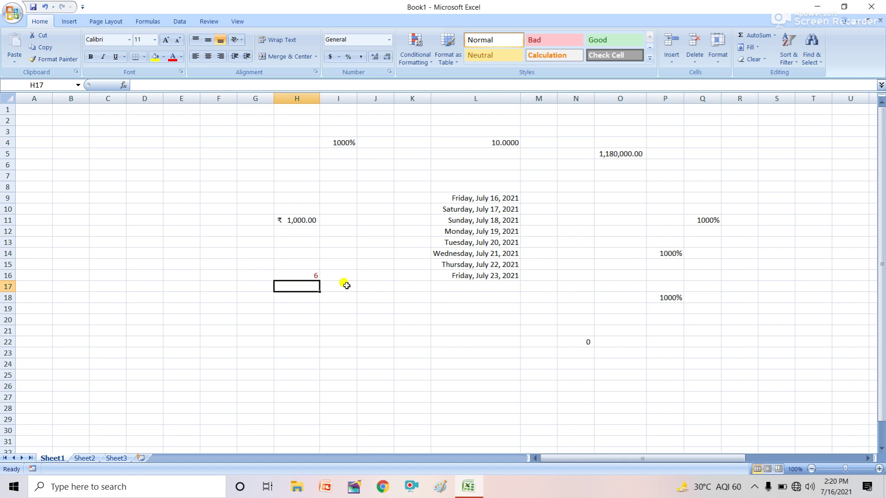
pyautogui.click(335, 297)
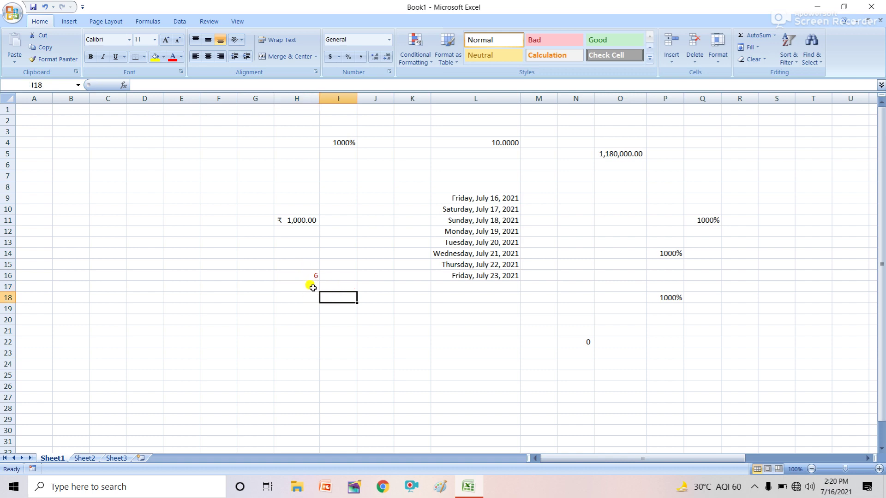
pyautogui.click(311, 274)
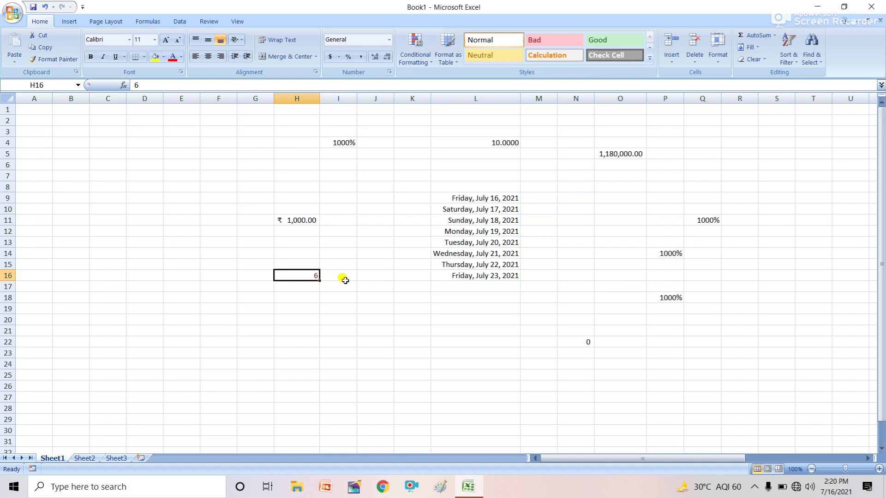
pyautogui.scroll(7, 345, 280)
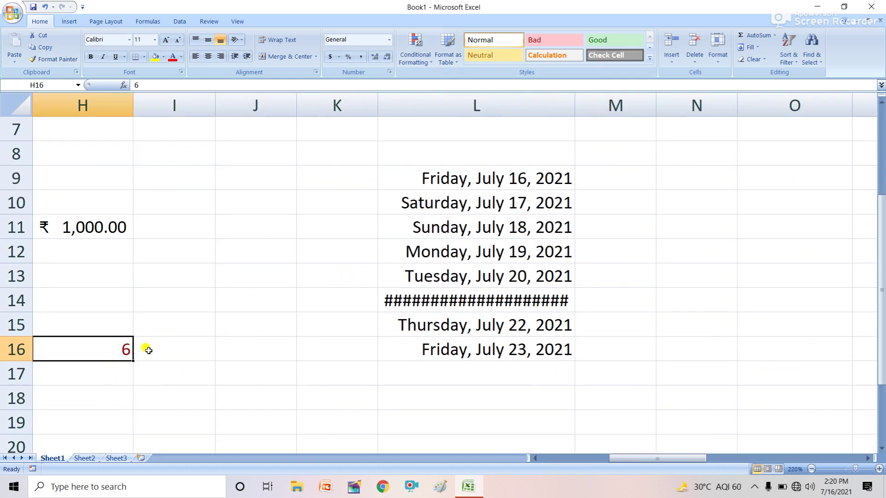
# - Add a Less Than conditional formatting rule to cell J11 that marks values below 10 with a Red Border
pyautogui.click(254, 226)
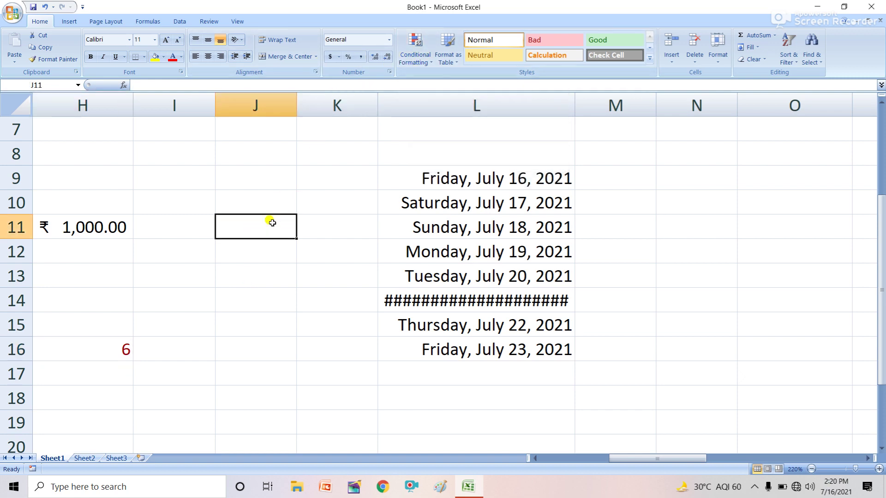
pyautogui.click(415, 48)
pyautogui.moveTo(441, 83)
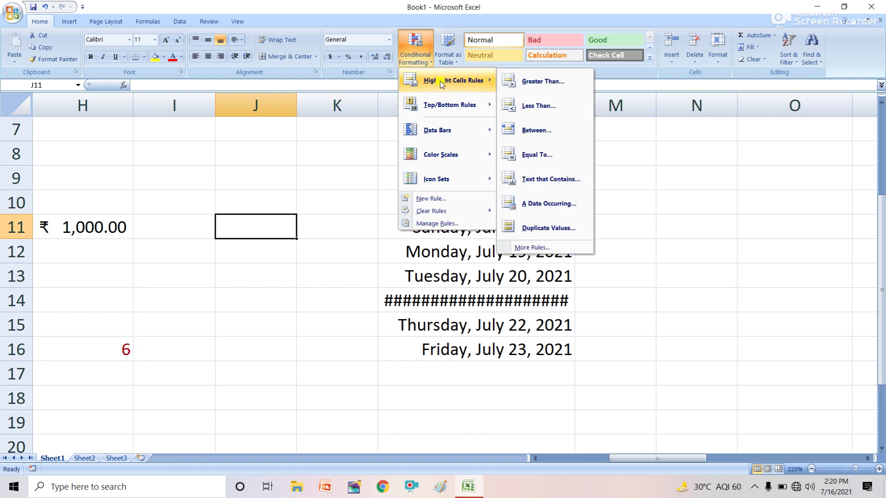
pyautogui.click(542, 105)
pyautogui.moveTo(568, 156); pyautogui.dragTo(548, 124)
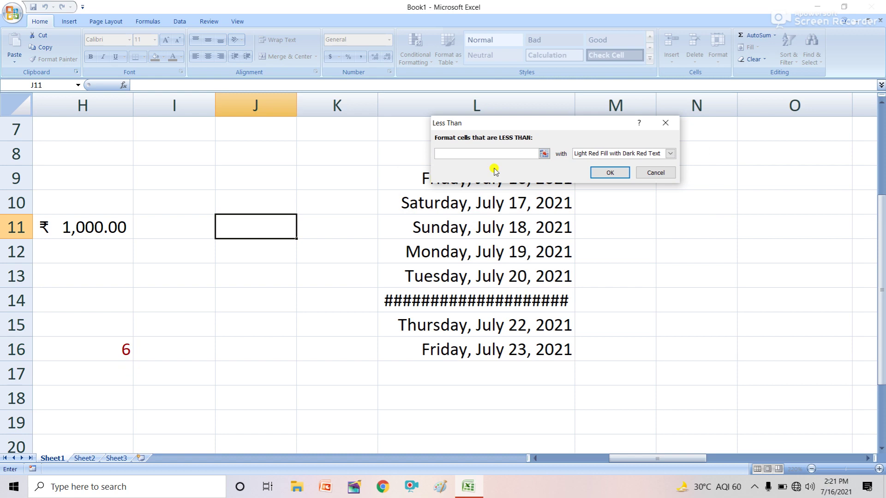
pyautogui.write('10')
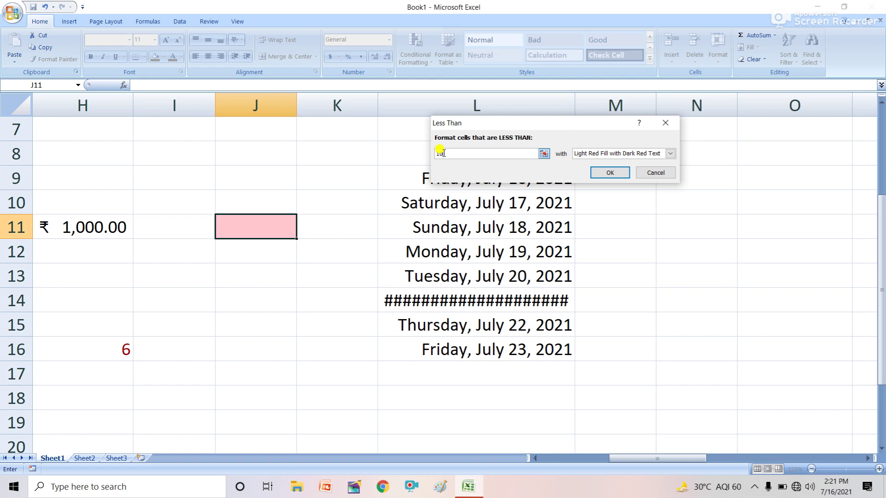
pyautogui.click(660, 156)
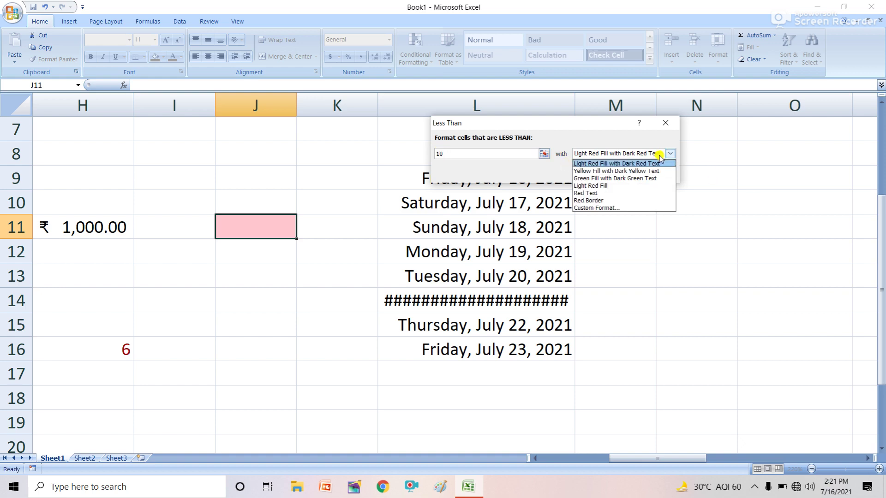
pyautogui.click(610, 201)
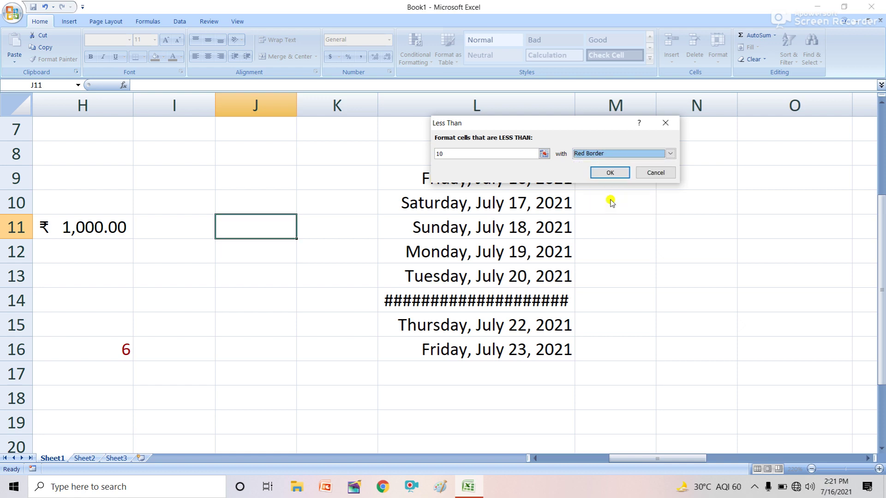
pyautogui.click(610, 173)
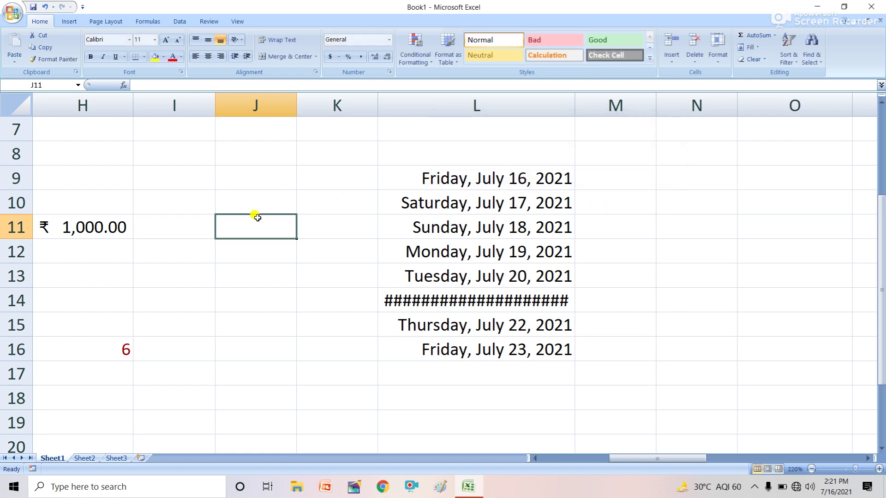
# - Enter 15 in cell J11 to test its Less Than rule
pyautogui.click(270, 266)
pyautogui.click(274, 231)
pyautogui.write('15')
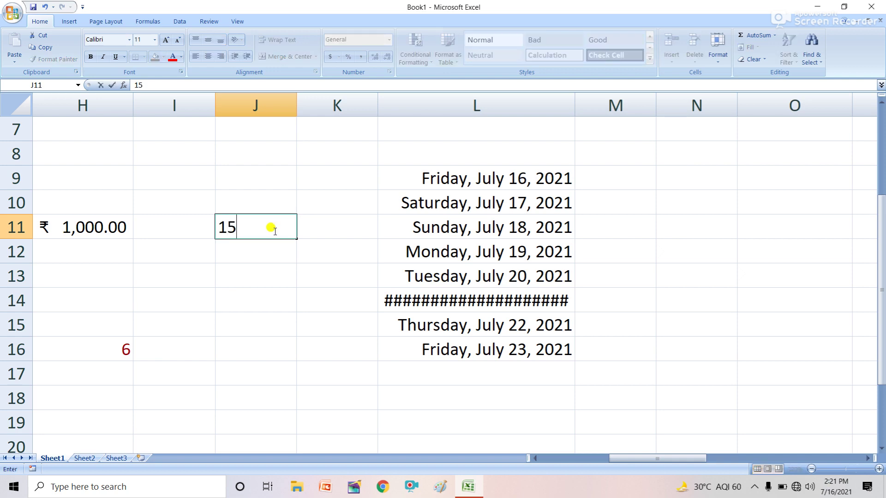
pyautogui.press('Return')
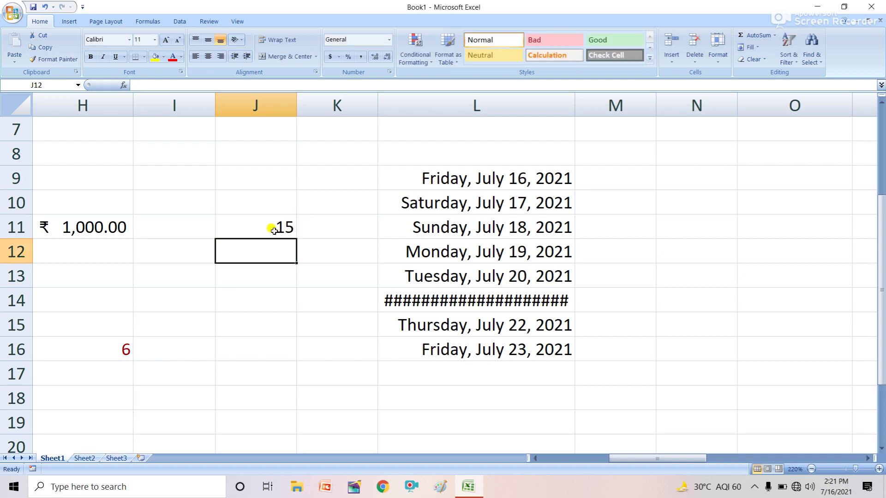
# - Replace the value in cell J11 with 5 to test its Less Than rule
pyautogui.click(305, 266)
pyautogui.click(281, 229)
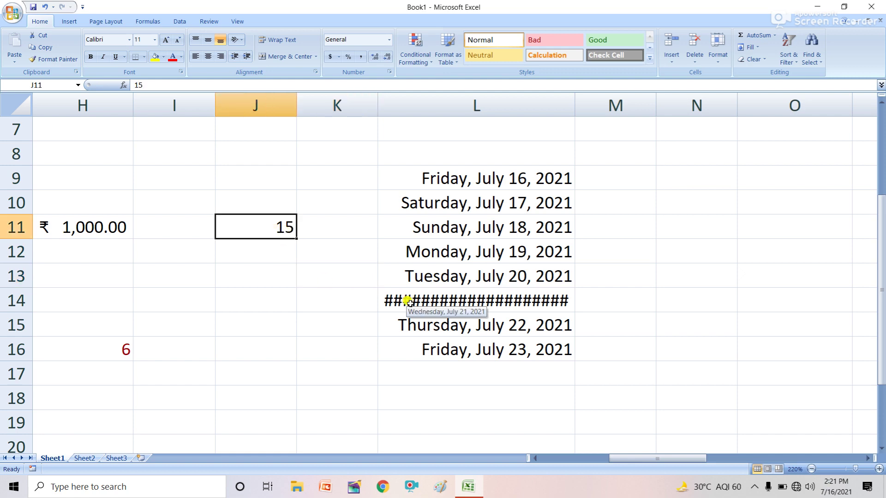
pyautogui.write('5')
pyautogui.press('Return')
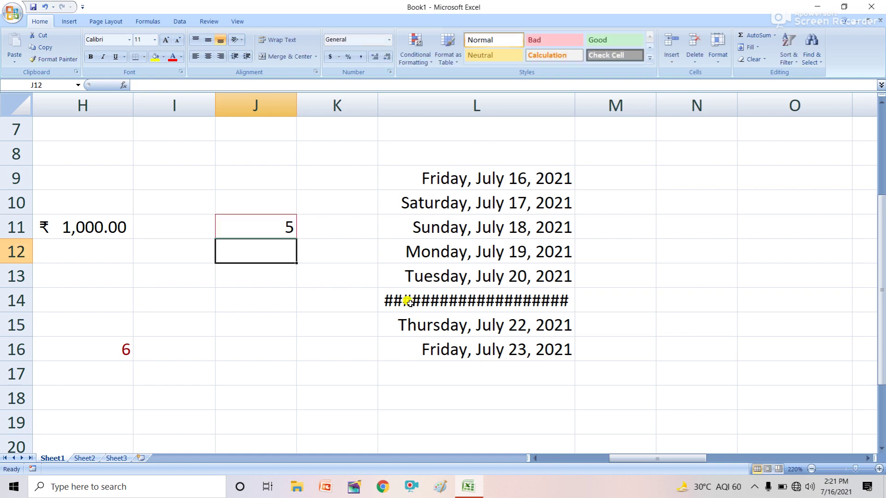
# - Add a Between conditional formatting rule to cell J13 that gives values from 5 to 10 a Light Red Fill
pyautogui.click(282, 277)
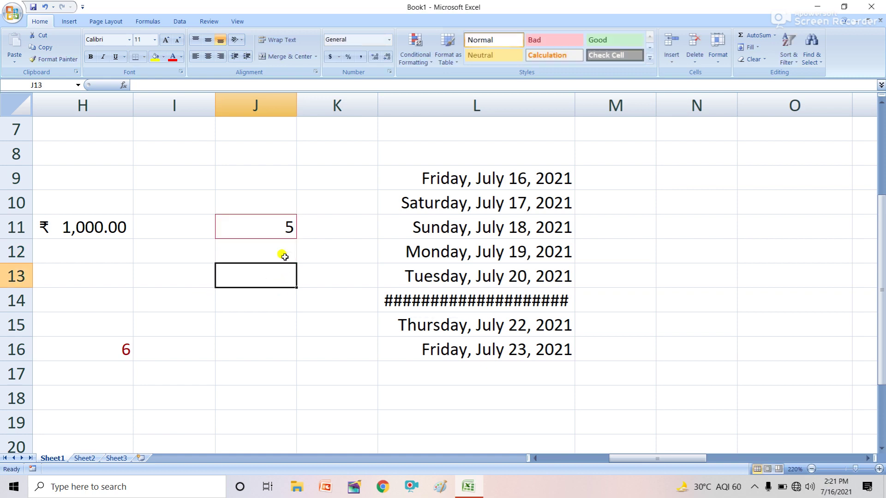
pyautogui.click(415, 48)
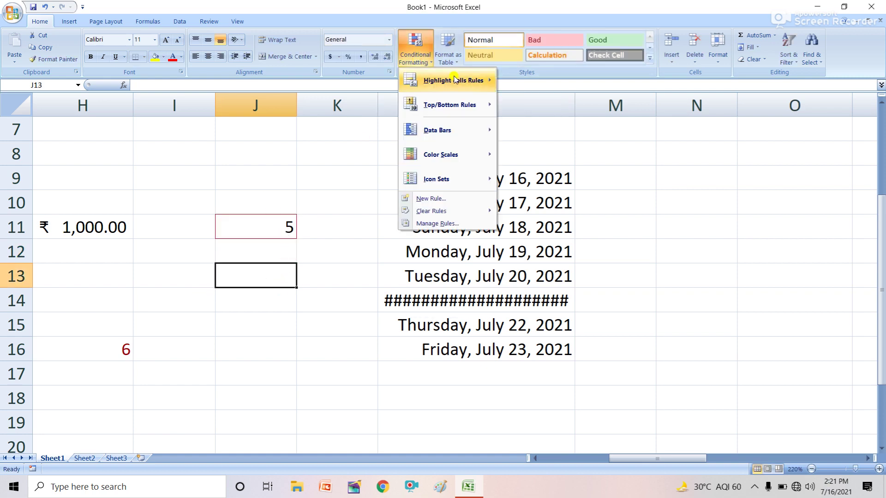
pyautogui.moveTo(456, 83)
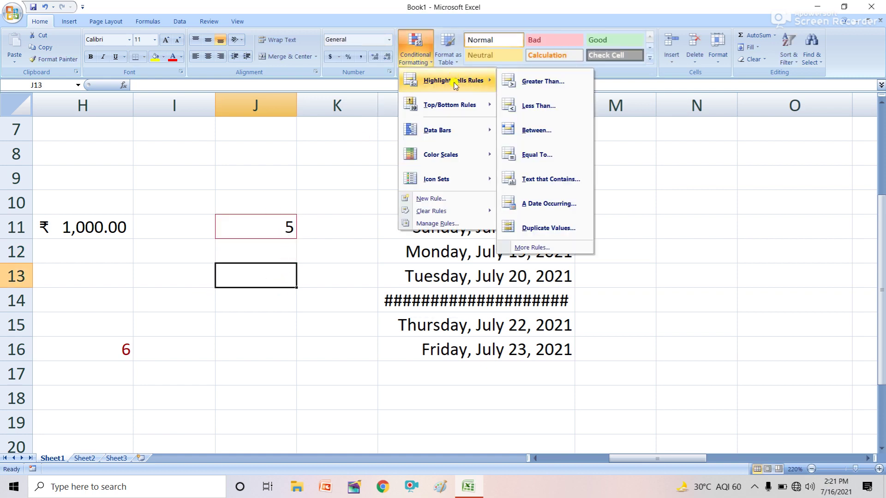
pyautogui.click(542, 137)
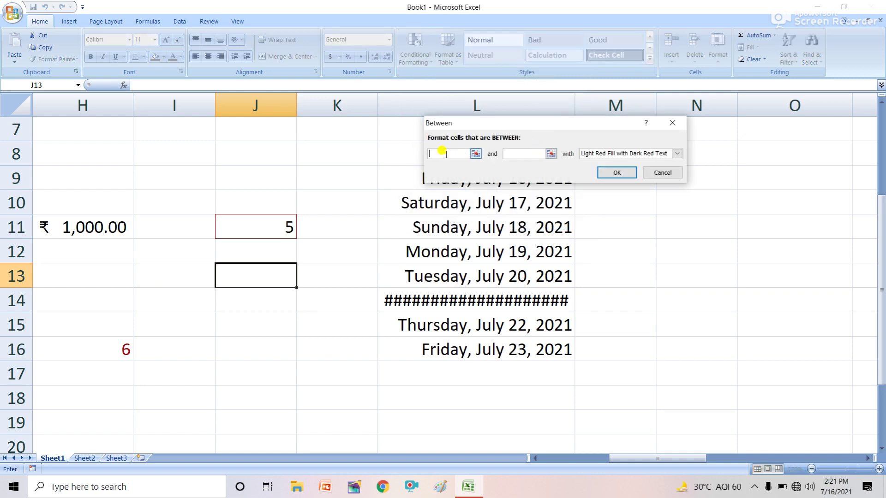
pyautogui.write('5')
pyautogui.click(531, 155)
pyautogui.write('10')
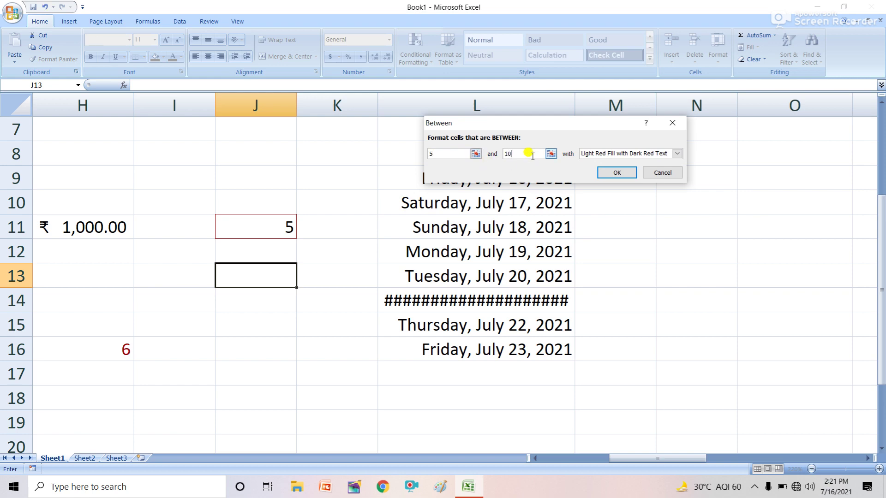
pyautogui.click(677, 153)
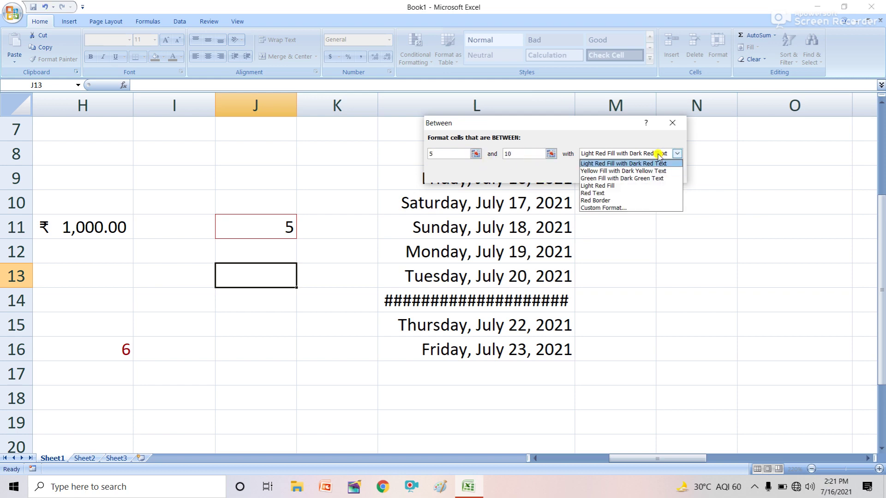
pyautogui.click(603, 186)
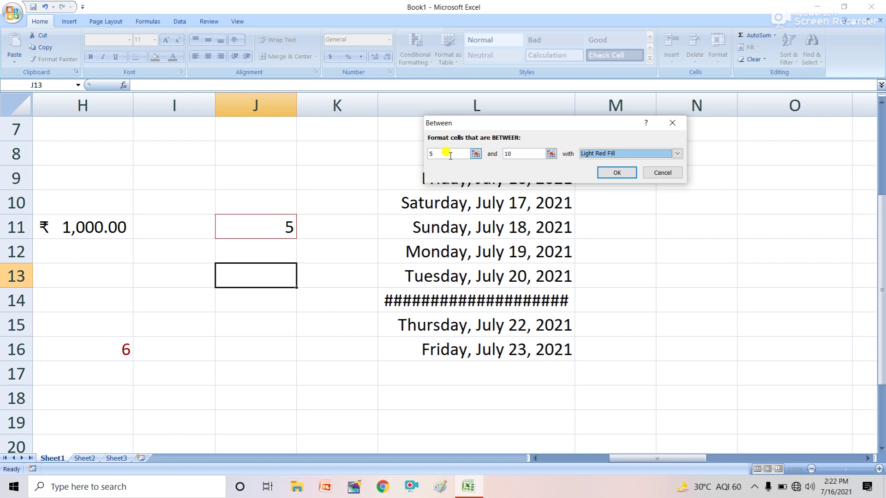
pyautogui.click(615, 173)
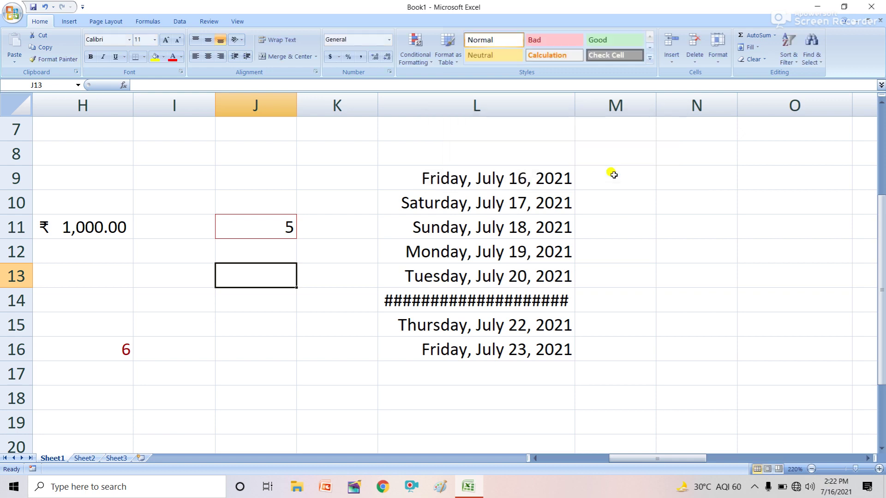
# - Test the Between rule by entering 4 in cell J13 and replacing it with 9
pyautogui.write('4')
pyautogui.press('Return')
pyautogui.click(276, 275)
pyautogui.write('9')
pyautogui.press('Return')
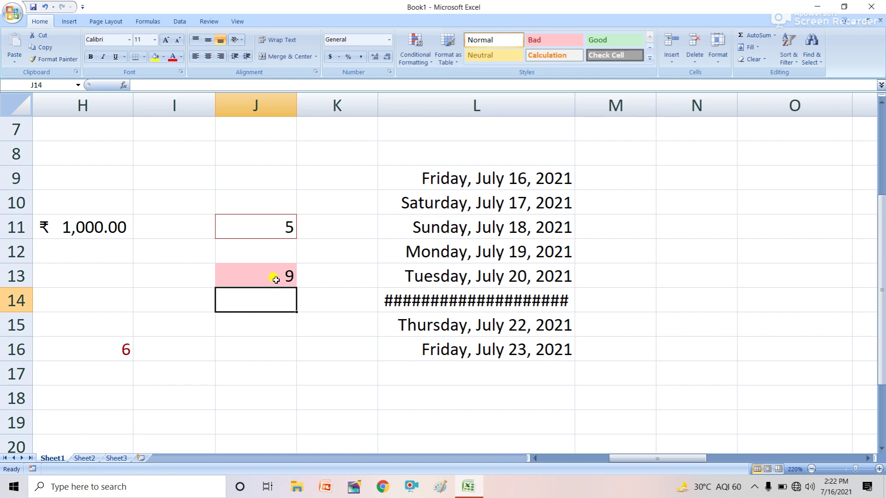
pyautogui.click(290, 341)
pyautogui.click(280, 279)
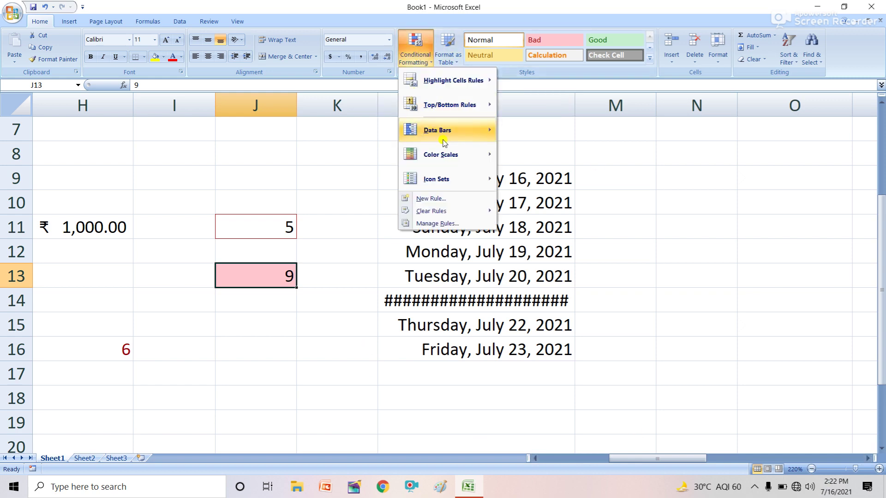
# - Add an Equal To conditional formatting rule to cell N10 for the value 10 with Light Red Fill with Dark Red Text
pyautogui.moveTo(467, 90)
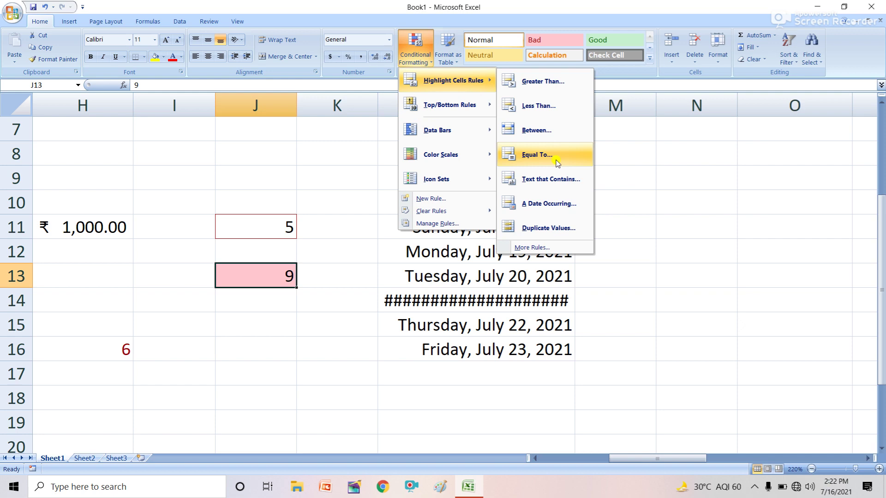
pyautogui.click(702, 200)
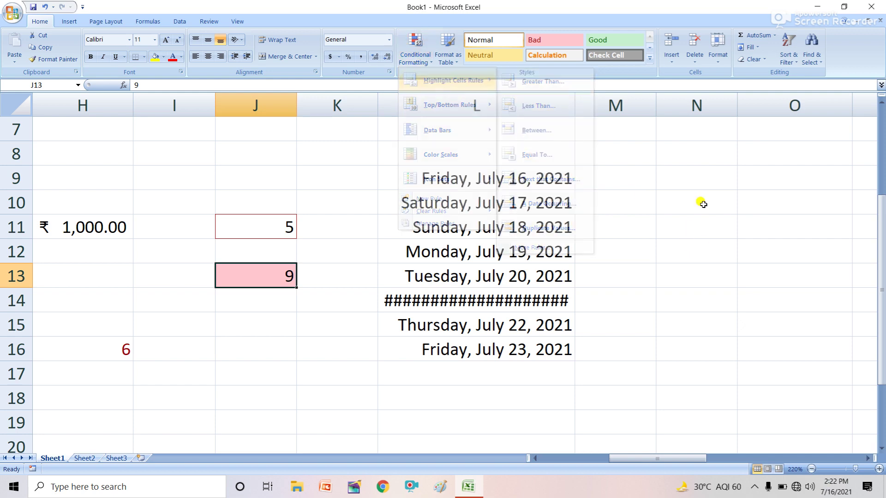
pyautogui.click(414, 50)
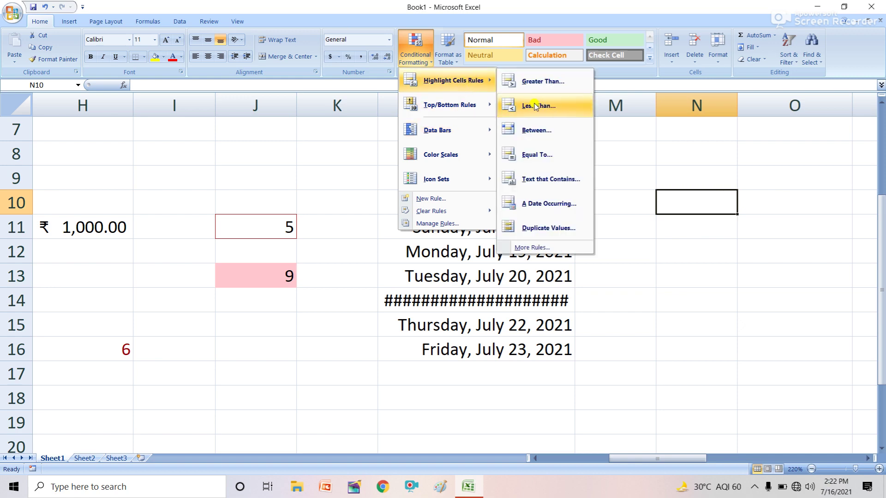
pyautogui.click(537, 155)
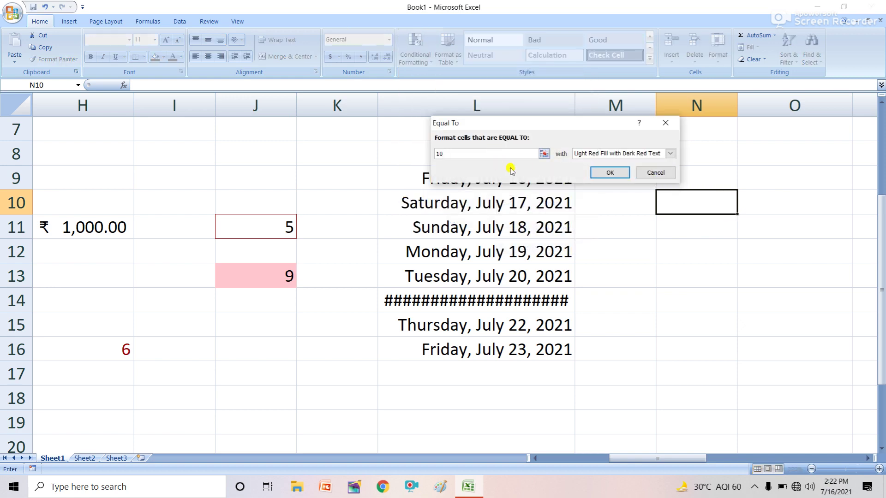
pyautogui.click(620, 173)
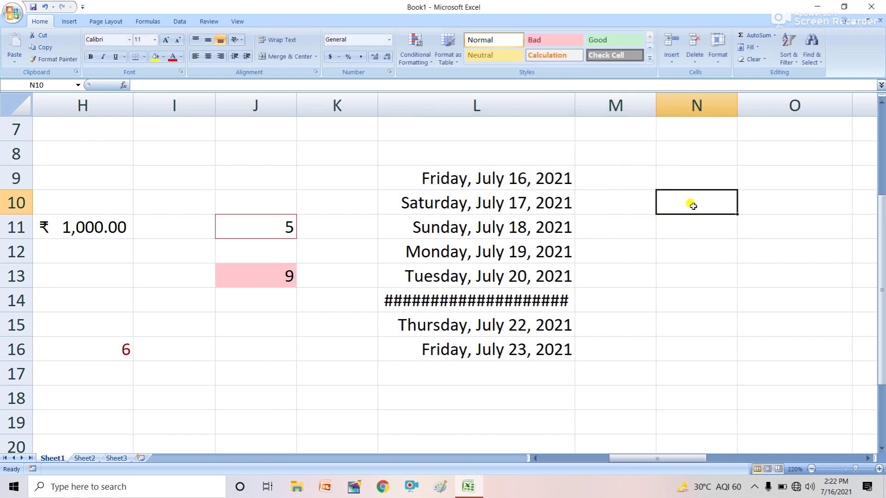
# - Test the Equal To rule by entering 10 in cell N10 and replacing it with 11
pyautogui.write('10')
pyautogui.press('Return')
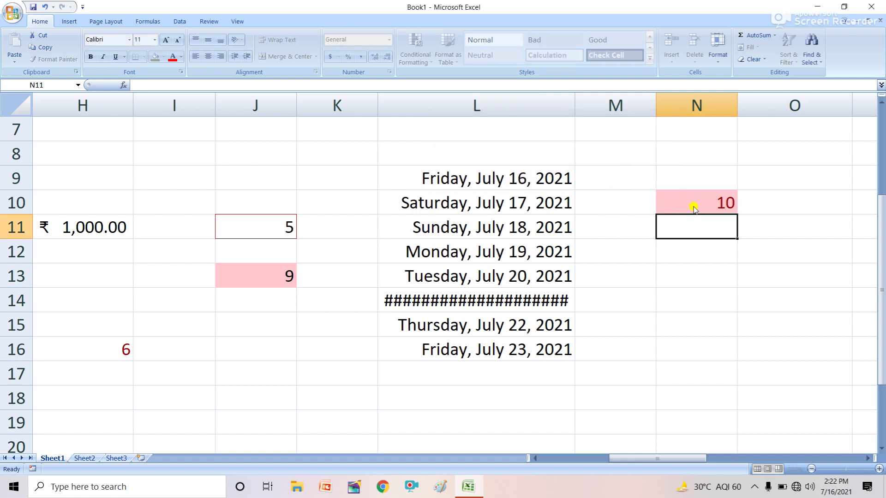
pyautogui.click(700, 273)
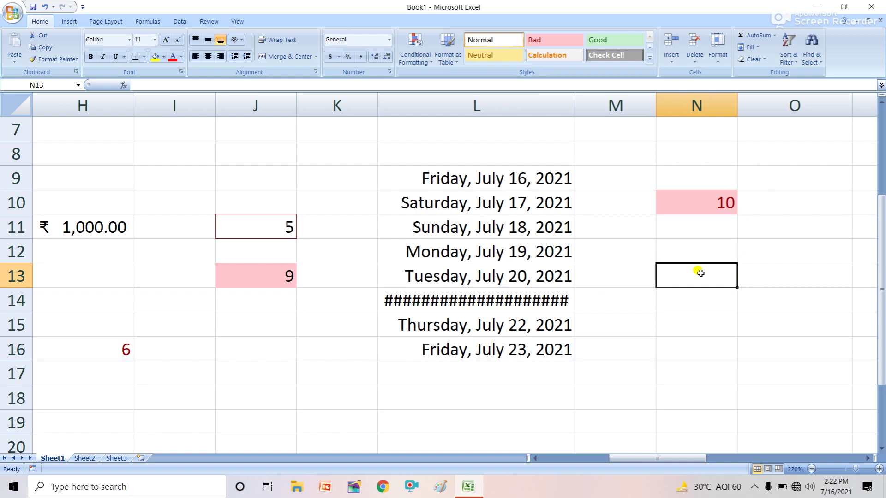
pyautogui.click(707, 203)
pyautogui.write('11')
pyautogui.press('Return')
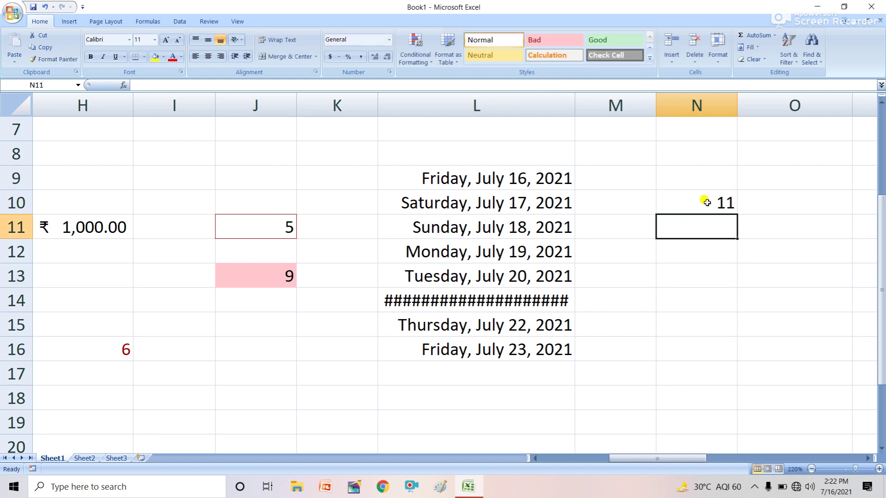
# - Try the values 5 and 100 in cell N10, finishing with 10, to test the Equal To rule further
pyautogui.click(707, 203)
pyautogui.write('5')
pyautogui.press('Return')
pyautogui.click(707, 202)
pyautogui.write('100')
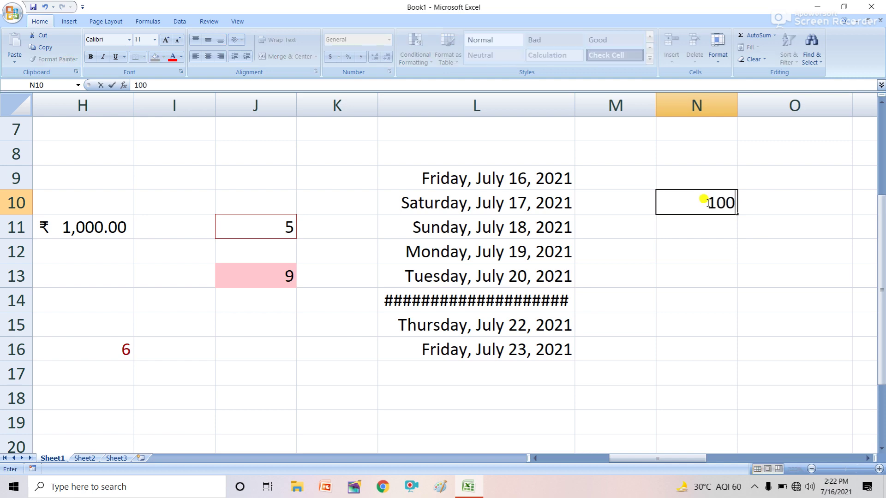
pyautogui.press('Return')
pyautogui.click(707, 203)
pyautogui.write('10')
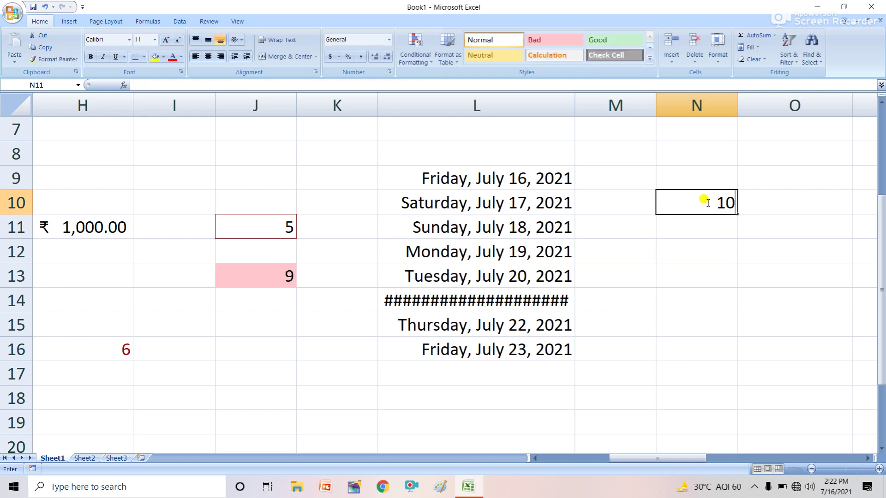
pyautogui.press('Return')
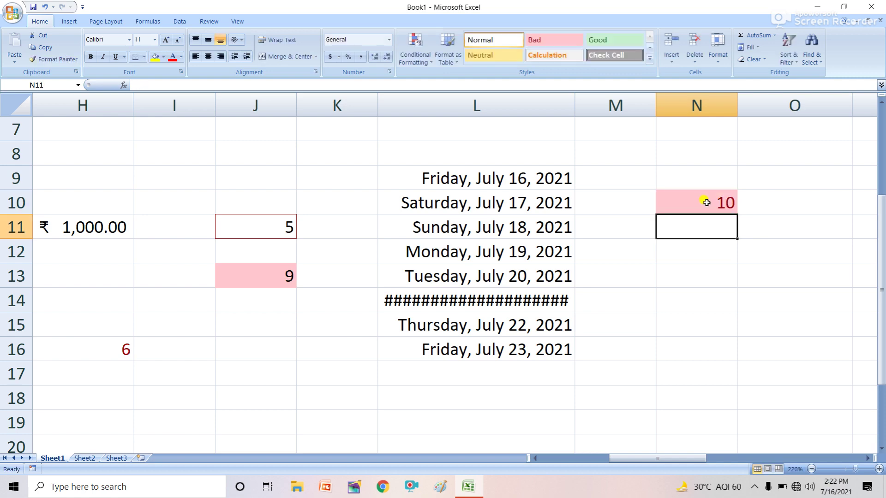
# - Examine the settings and format choices of the Top 10 Items conditional formatting rule without applying it
pyautogui.click(420, 54)
pyautogui.moveTo(479, 80)
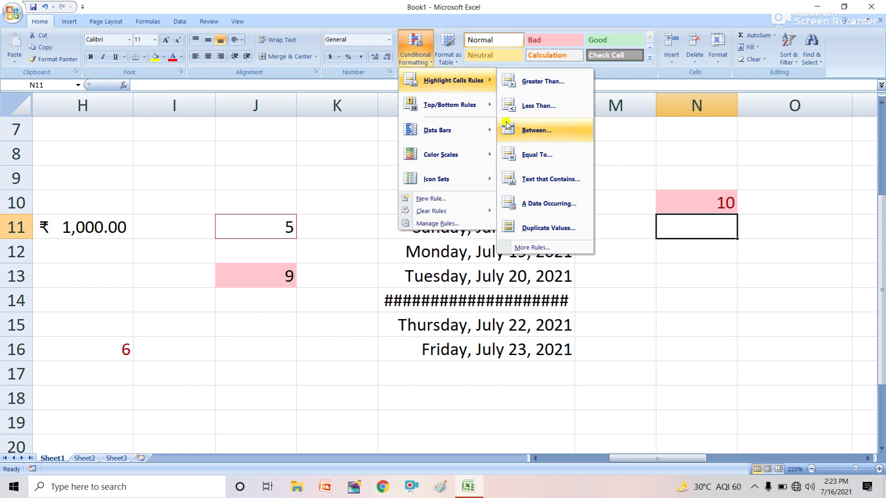
pyautogui.moveTo(440, 108)
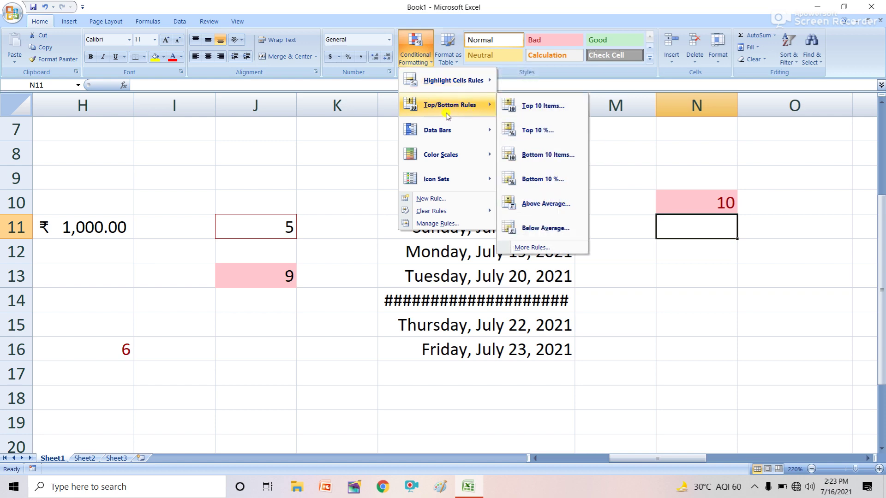
pyautogui.click(559, 113)
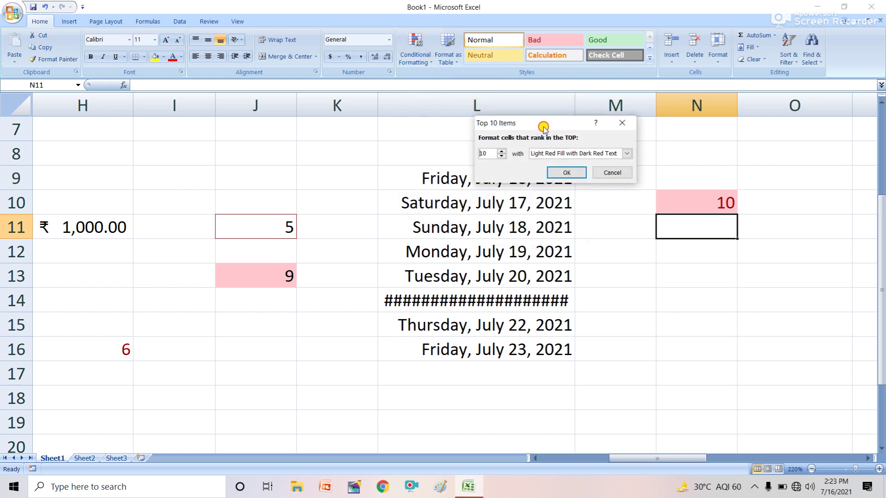
pyautogui.moveTo(543, 127); pyautogui.dragTo(653, 298)
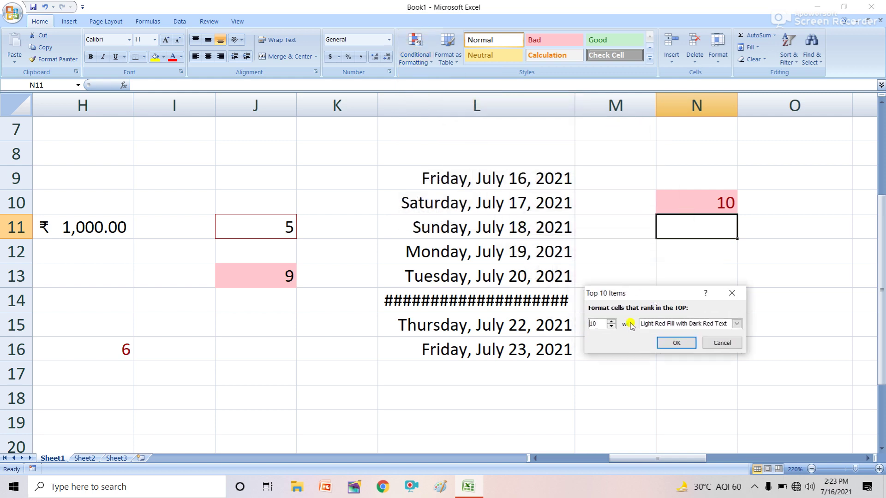
pyautogui.click(663, 325)
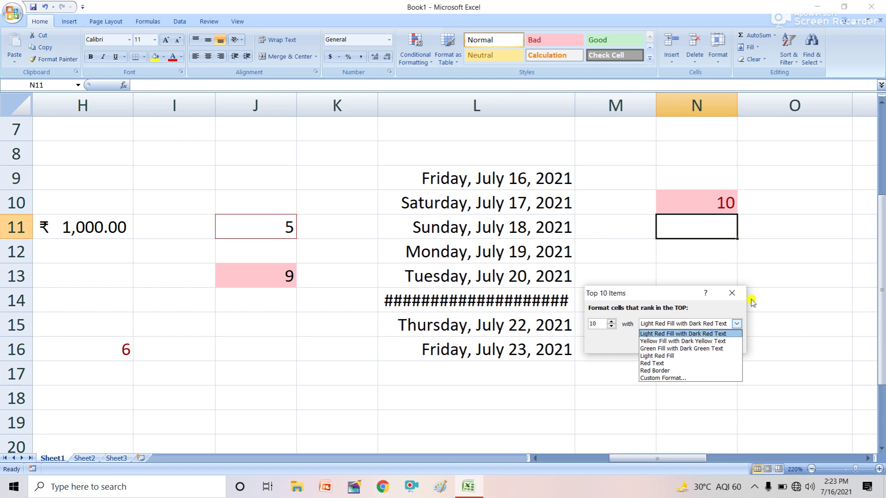
pyautogui.click(733, 292)
pyautogui.click(735, 293)
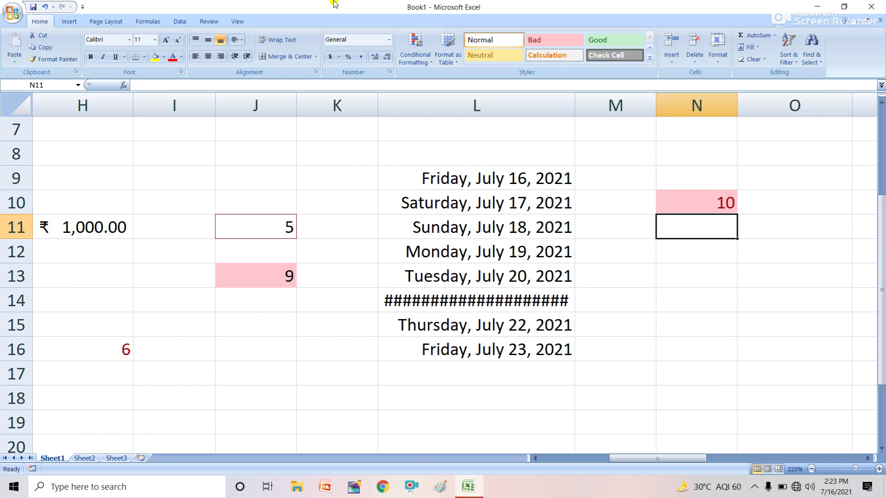
pyautogui.click(391, 42)
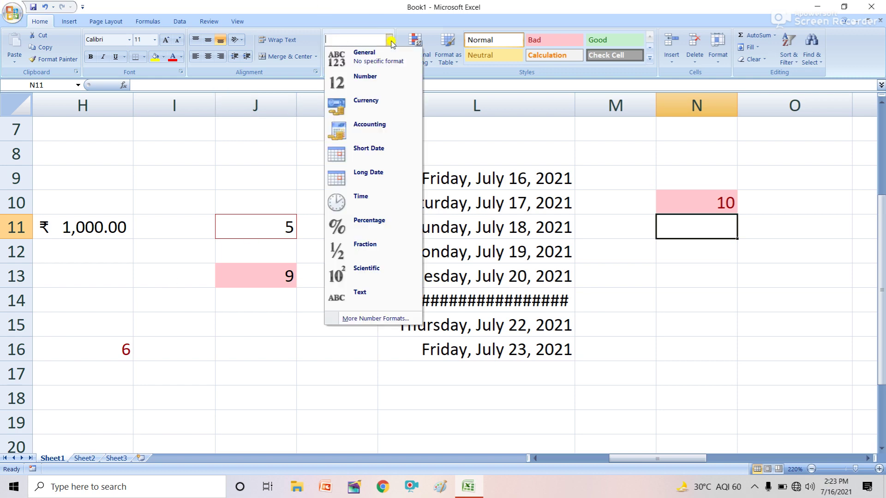
pyautogui.click(415, 49)
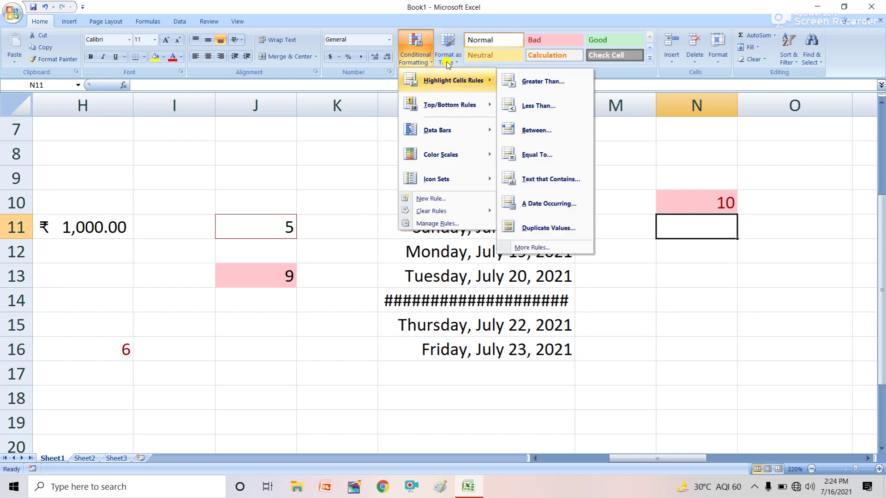
pyautogui.click(446, 59)
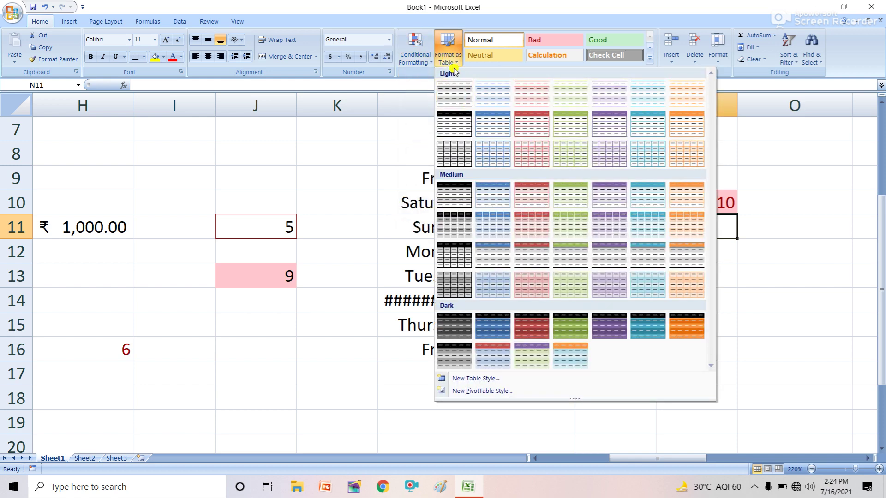
pyautogui.click(270, 173)
# - Format the dates in L9:L16 as a table without existing headers, using the orange Dark table style
pyautogui.moveTo(448, 182); pyautogui.dragTo(504, 354)
pyautogui.click(459, 59)
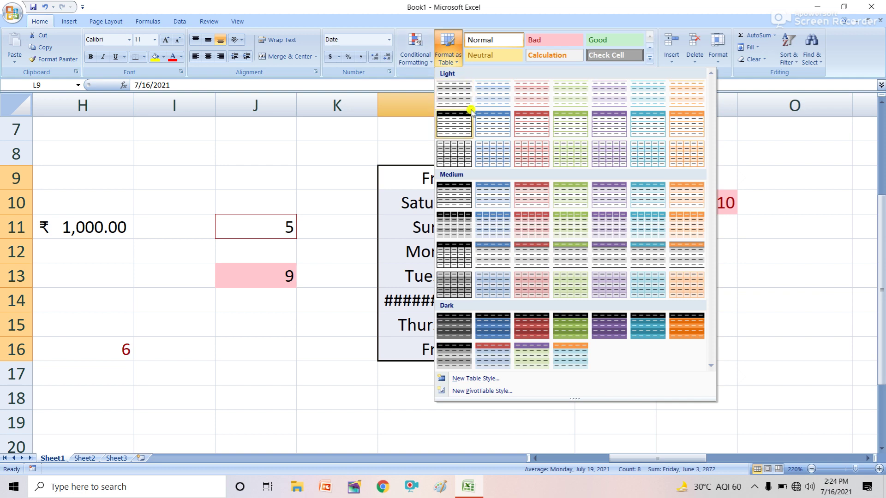
pyautogui.click(696, 328)
pyautogui.click(656, 341)
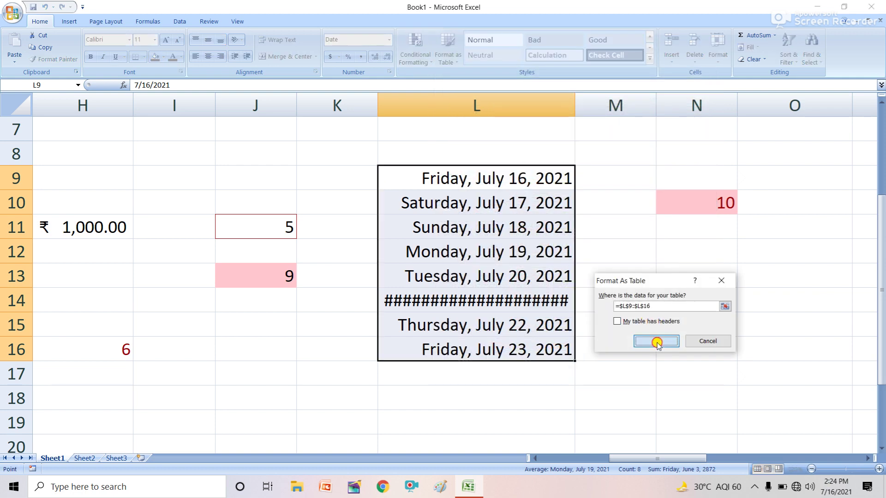
pyautogui.click(644, 302)
pyautogui.click(644, 261)
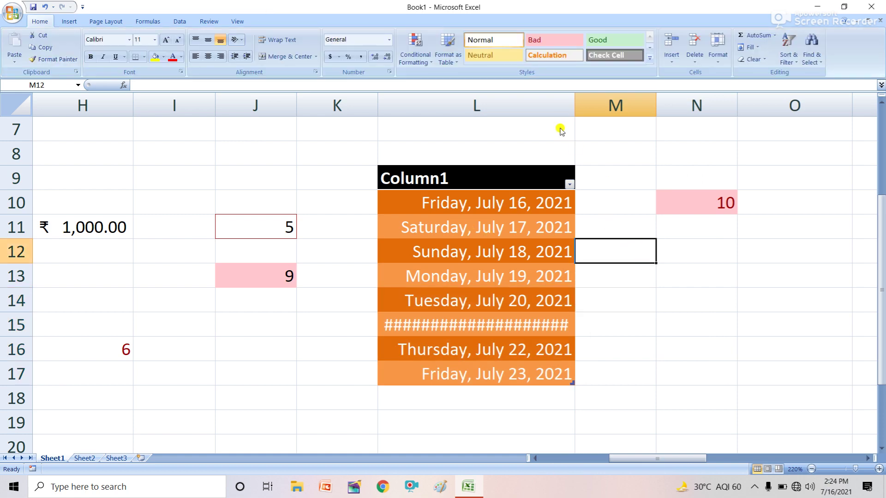
# - Format the range H10:J17 as a table without existing headers, using the blue Dark table style
pyautogui.click(447, 55)
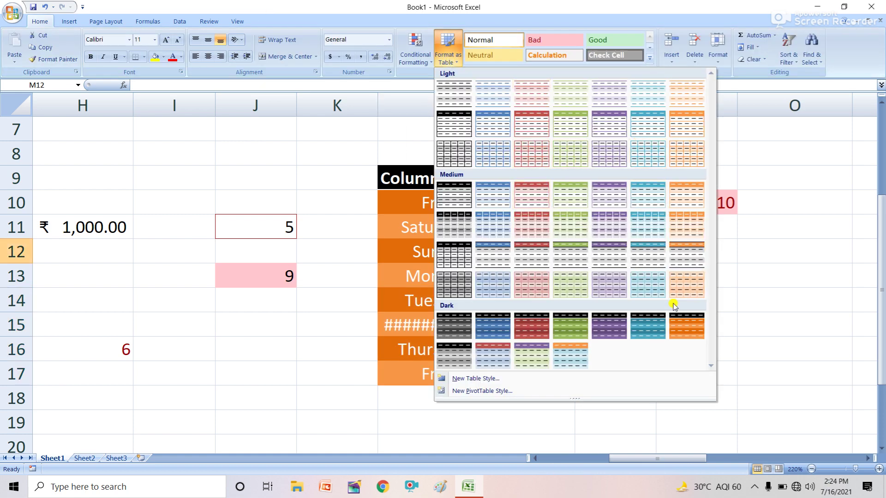
pyautogui.click(774, 308)
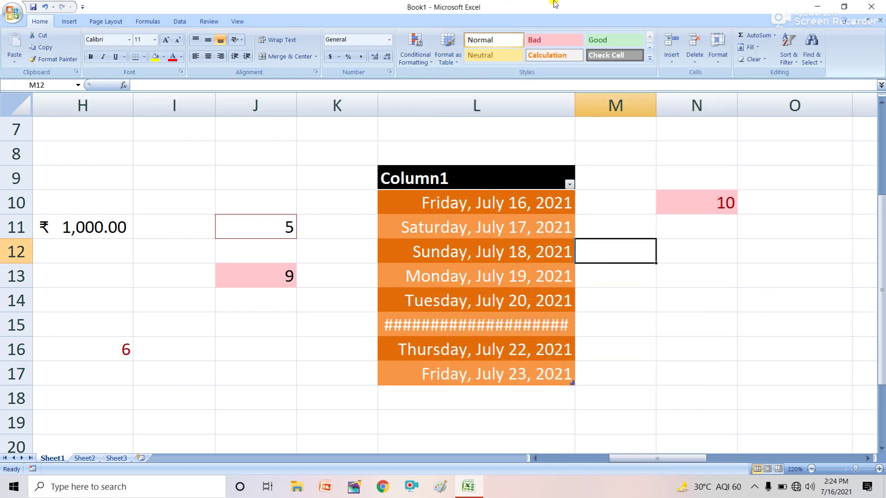
pyautogui.moveTo(87, 193); pyautogui.dragTo(257, 368)
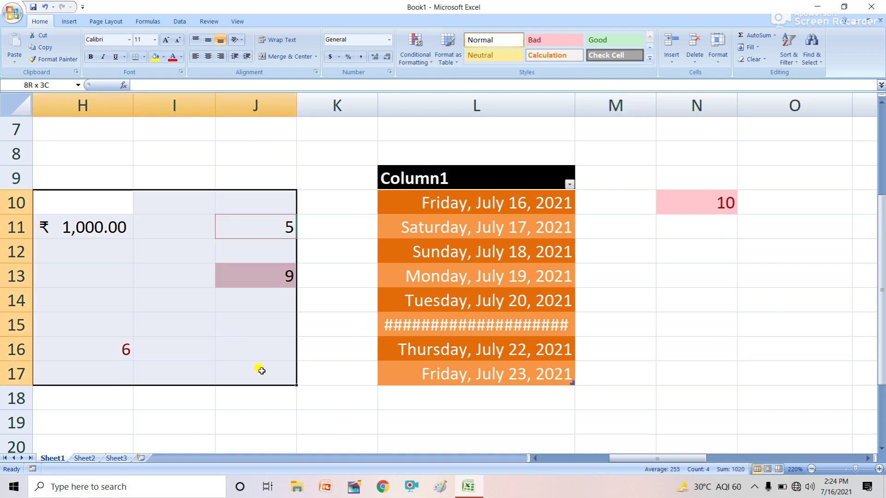
pyautogui.click(447, 50)
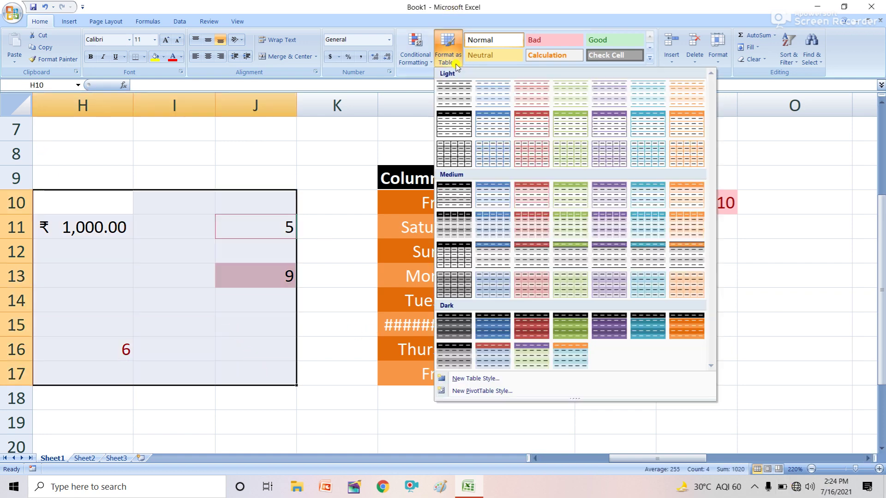
pyautogui.click(494, 330)
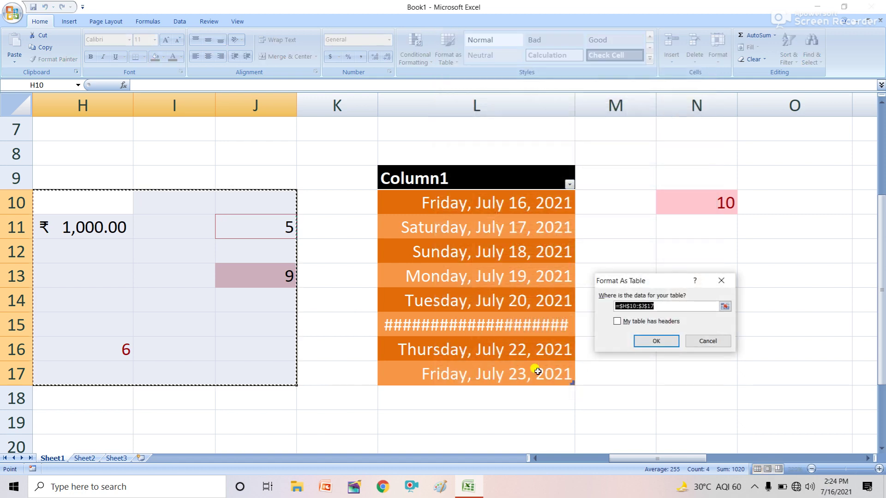
pyautogui.click(656, 341)
pyautogui.click(371, 308)
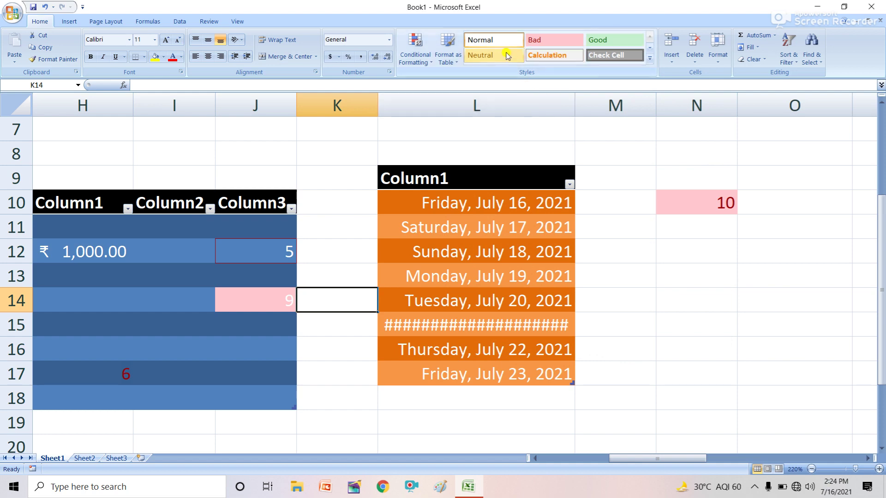
# - Apply the 20% - Accent2 cell style to the value 5 in cell J12
pyautogui.click(650, 59)
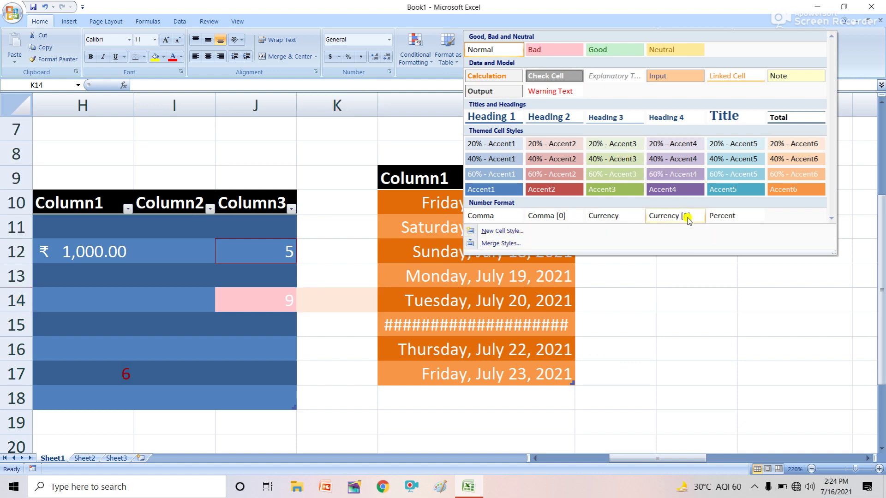
pyautogui.click(280, 251)
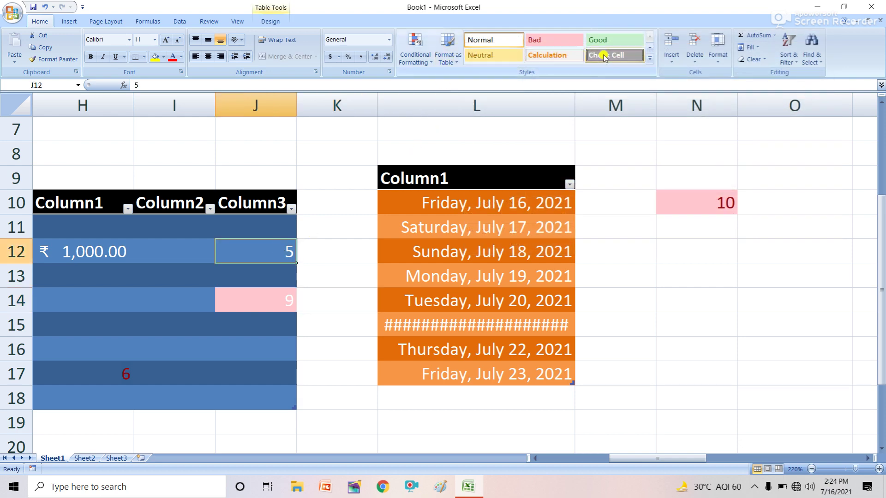
pyautogui.click(649, 58)
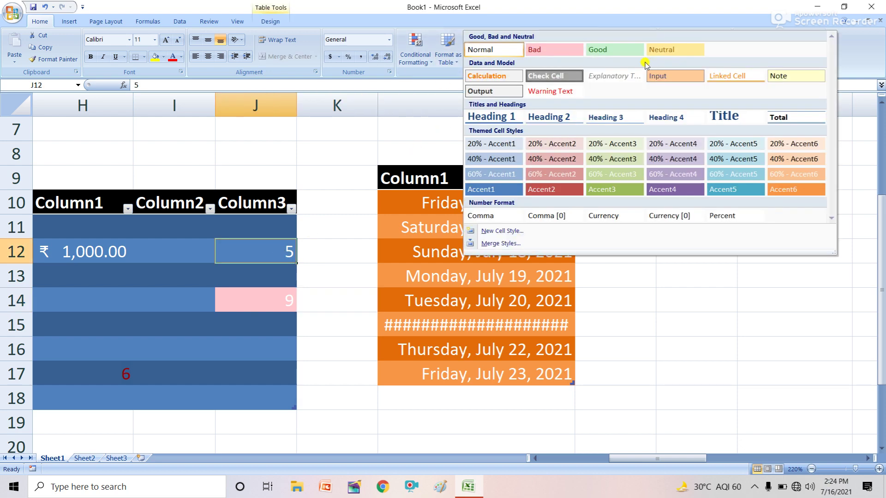
pyautogui.click(568, 147)
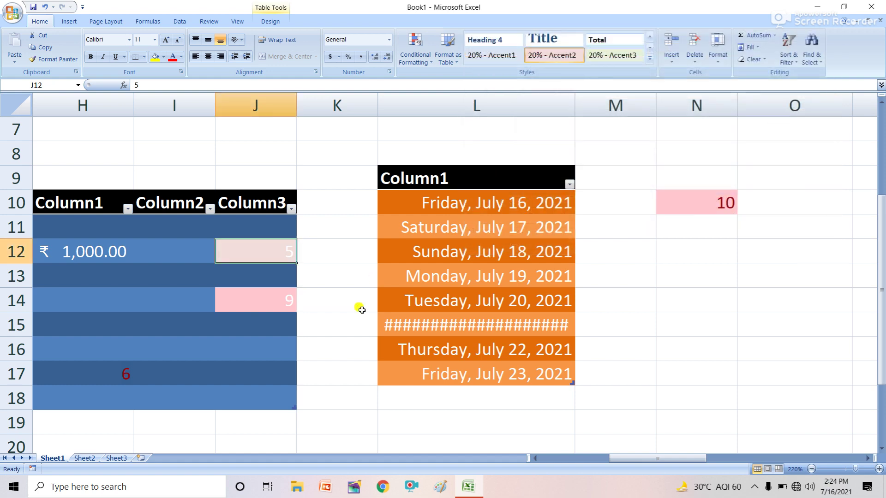
pyautogui.click(358, 306)
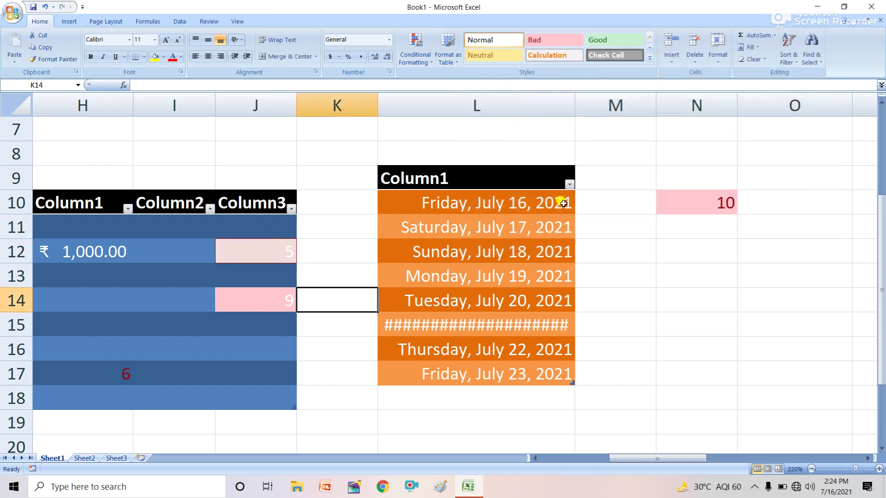
# - Preview cell styles on the date in L11 and look over the options for inserting cells, rows and columns
pyautogui.click(465, 232)
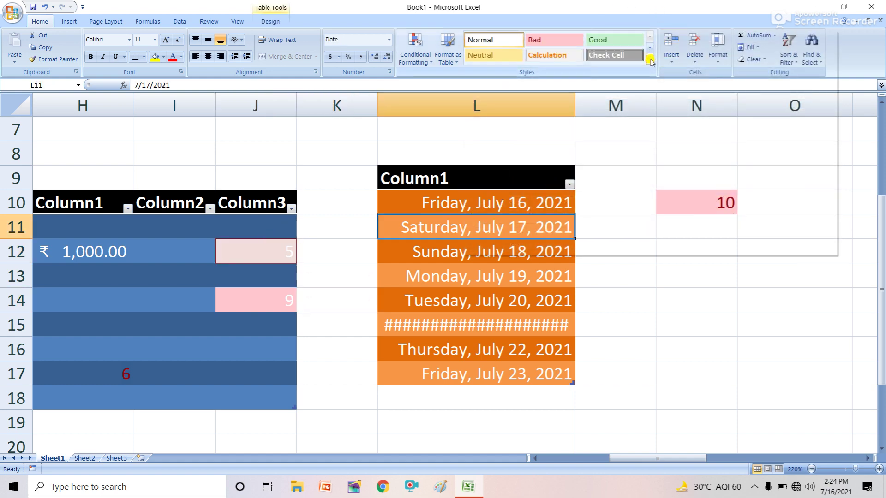
pyautogui.click(652, 60)
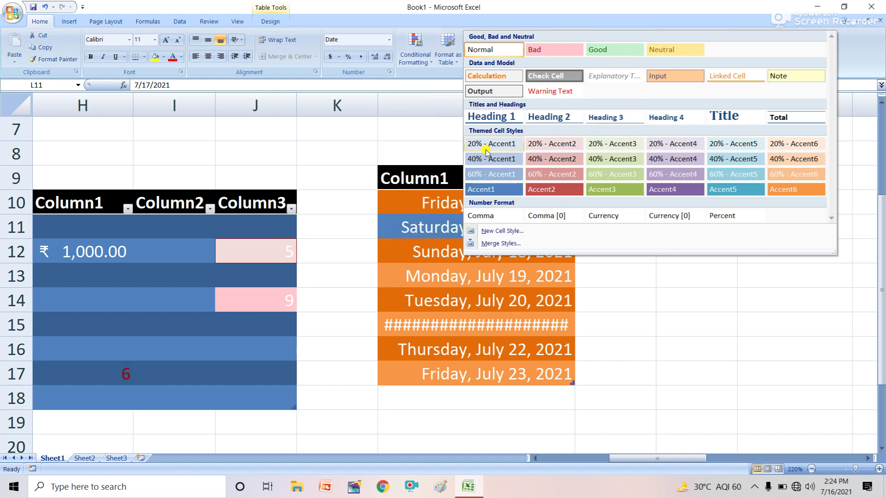
pyautogui.click(673, 344)
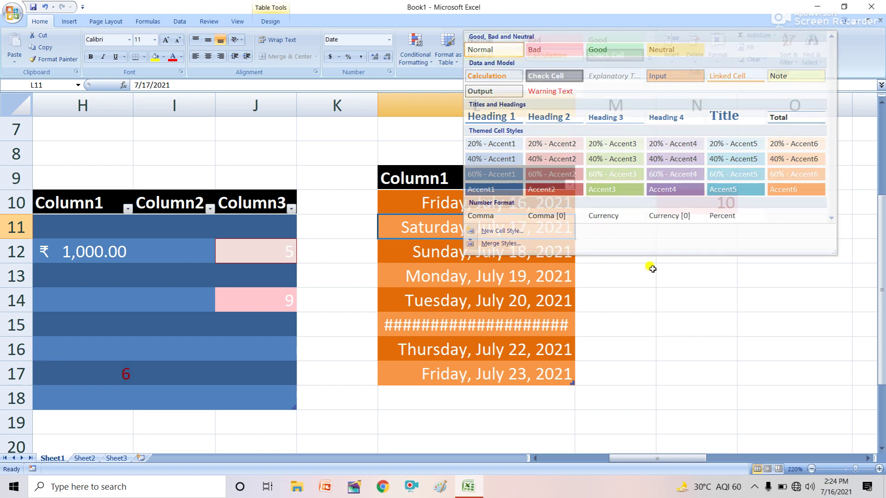
pyautogui.click(675, 64)
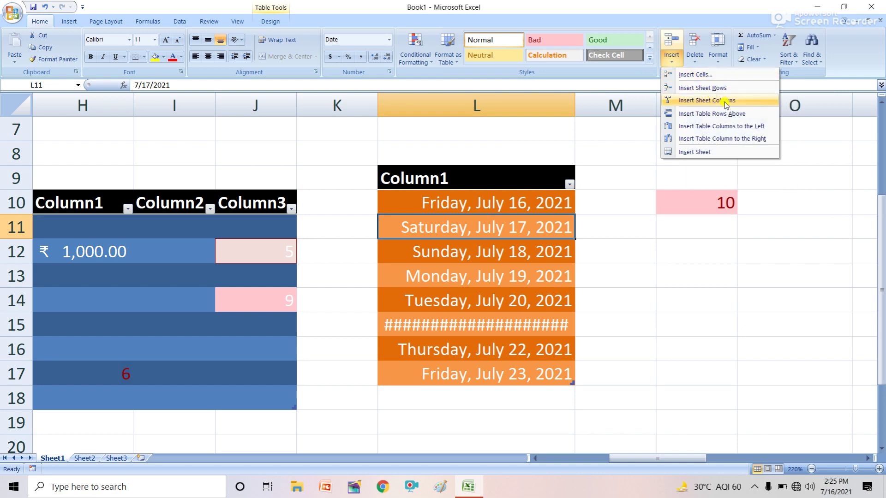
pyautogui.click(741, 327)
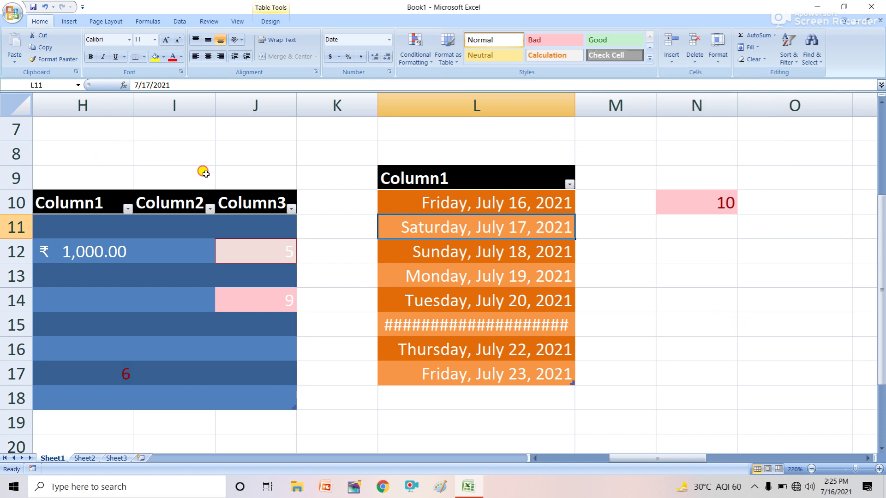
# - Switch to the empty Sheet2 and look over the insert options for cells, rows, columns and sheets
pyautogui.moveTo(202, 171); pyautogui.dragTo(1, 172)
pyautogui.click(92, 457)
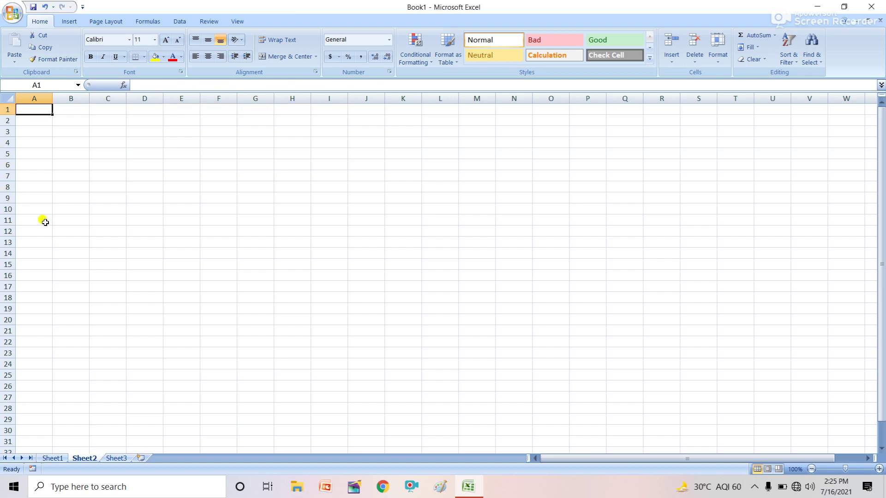
pyautogui.click(413, 150)
pyautogui.click(499, 163)
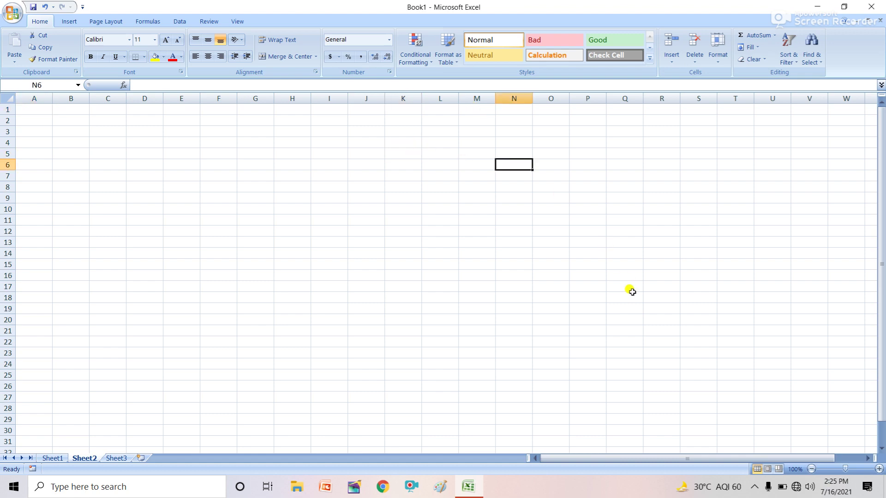
pyautogui.click(631, 295)
pyautogui.click(396, 355)
pyautogui.click(702, 254)
pyautogui.click(673, 62)
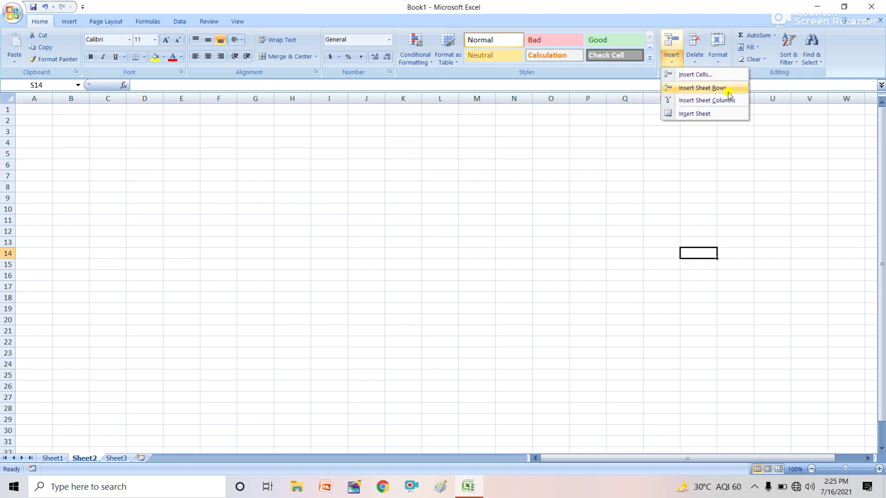
pyautogui.click(34, 106)
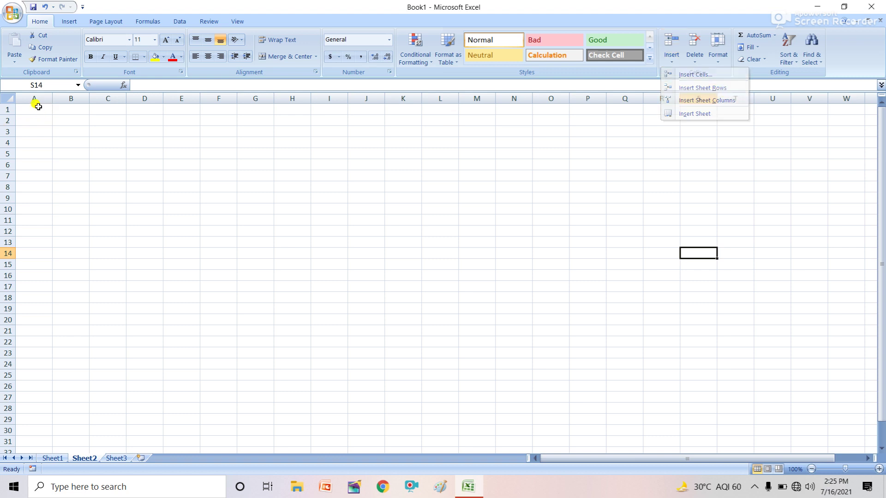
# - Enter the letters a, b and c in cells A1, B1 and C1 of Sheet2
pyautogui.click(39, 106)
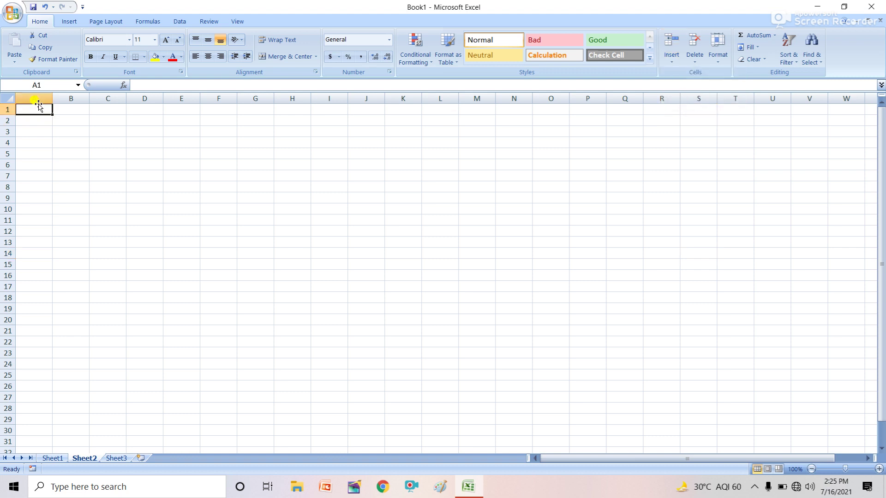
pyautogui.write('a')
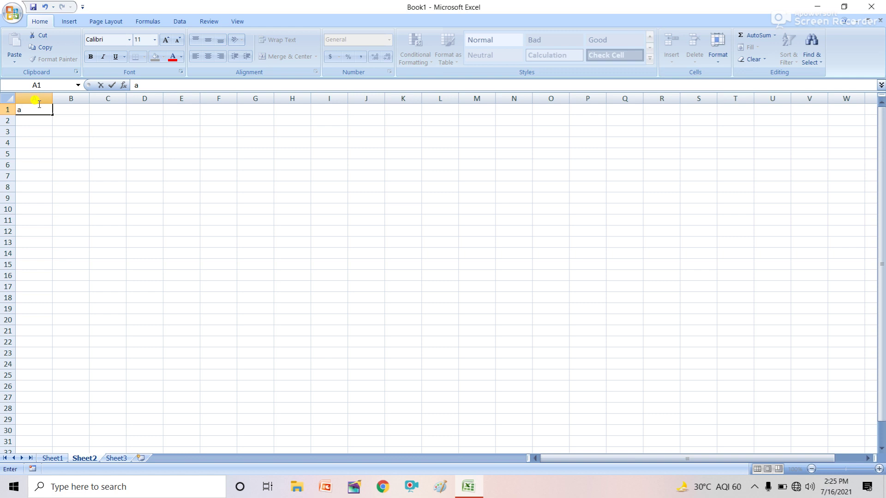
pyautogui.press('Tab')
pyautogui.write('b')
pyautogui.press('Tab')
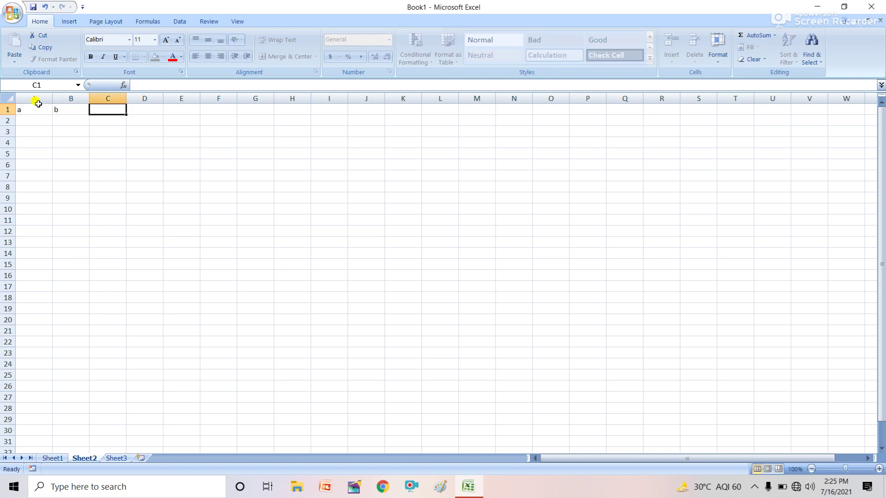
pyautogui.write('c')
pyautogui.press('Return')
# - Insert a new sheet row above row 1, which holds the a, b, c entries
pyautogui.moveTo(34, 108); pyautogui.dragTo(108, 115)
pyautogui.moveTo(32, 112); pyautogui.dragTo(77, 118)
pyautogui.moveTo(34, 92); pyautogui.dragTo(105, 95)
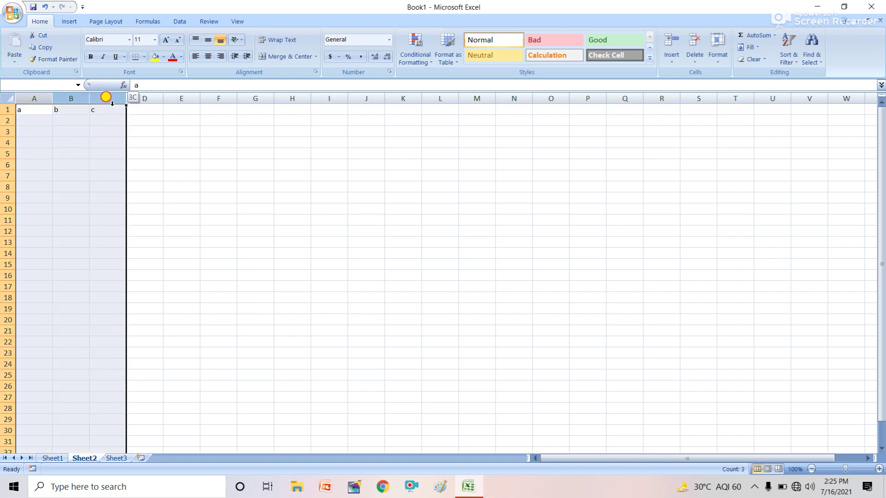
pyautogui.moveTo(33, 110); pyautogui.dragTo(93, 115)
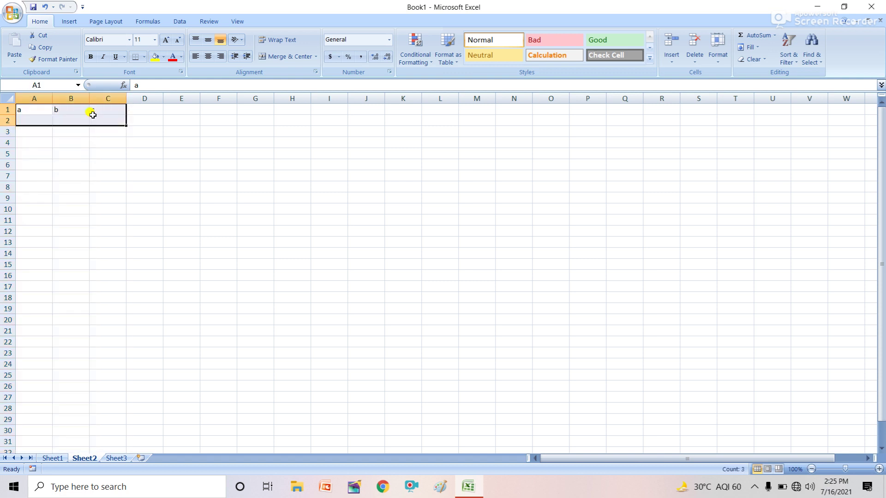
pyautogui.click(9, 109)
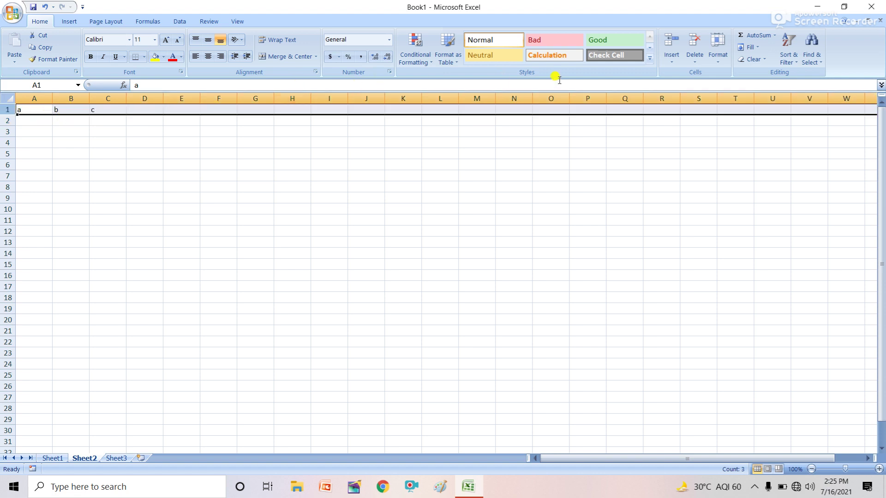
pyautogui.click(670, 57)
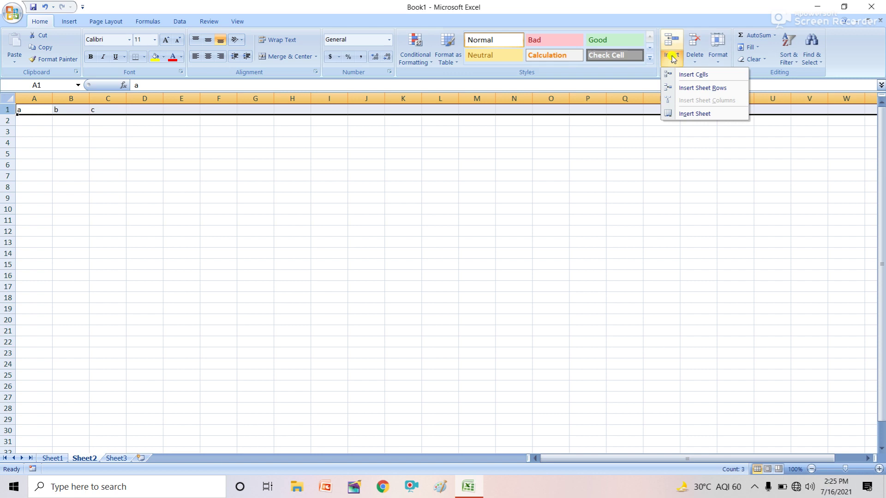
pyautogui.click(62, 140)
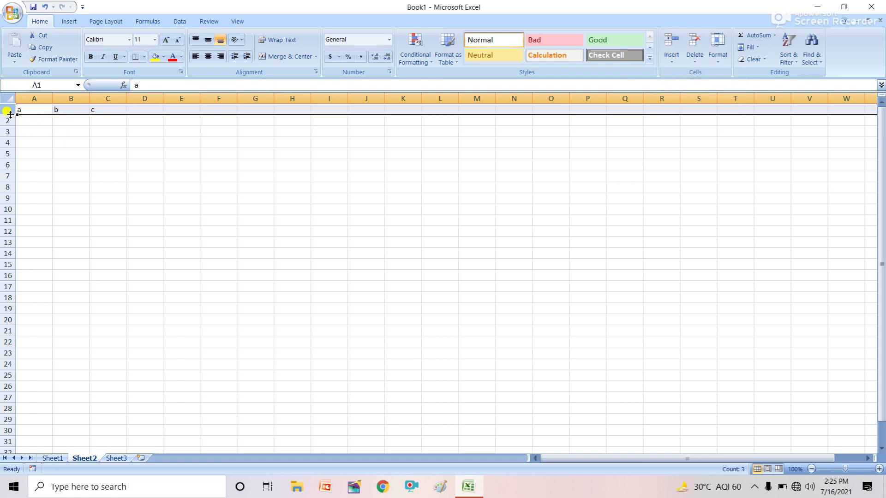
pyautogui.click(670, 60)
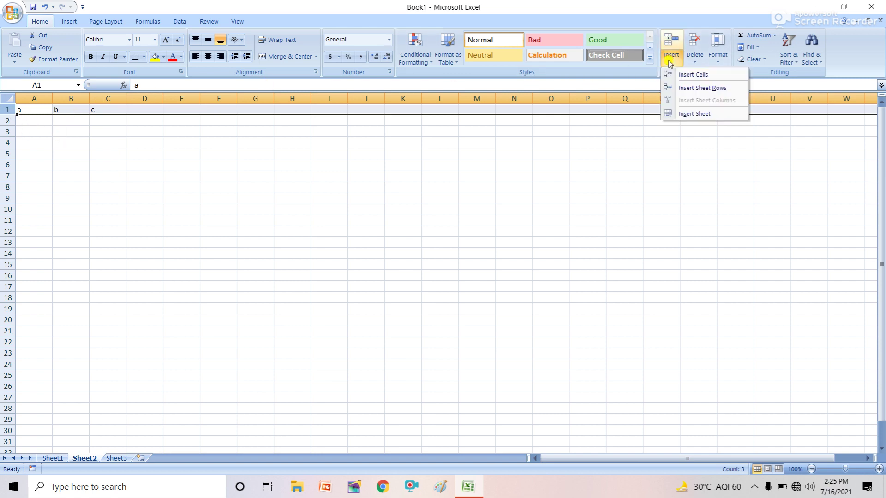
pyautogui.click(723, 89)
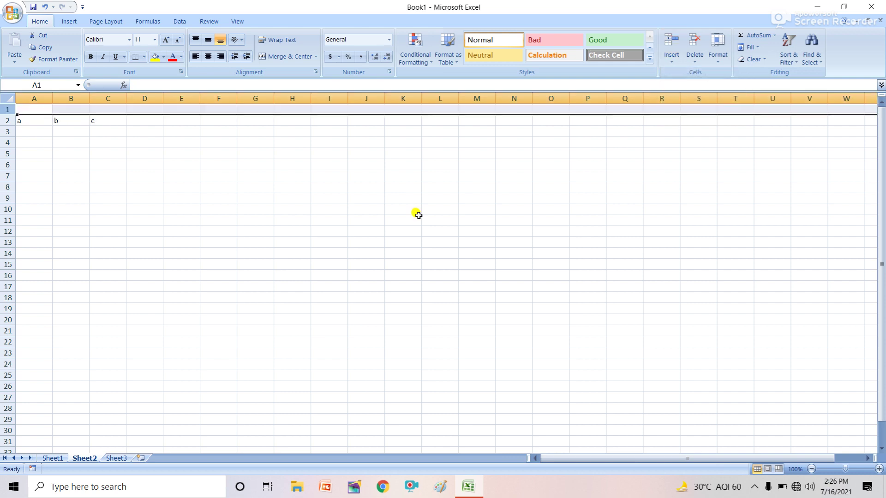
# - Insert a sheet column at cell F12 and another before column A
pyautogui.click(219, 231)
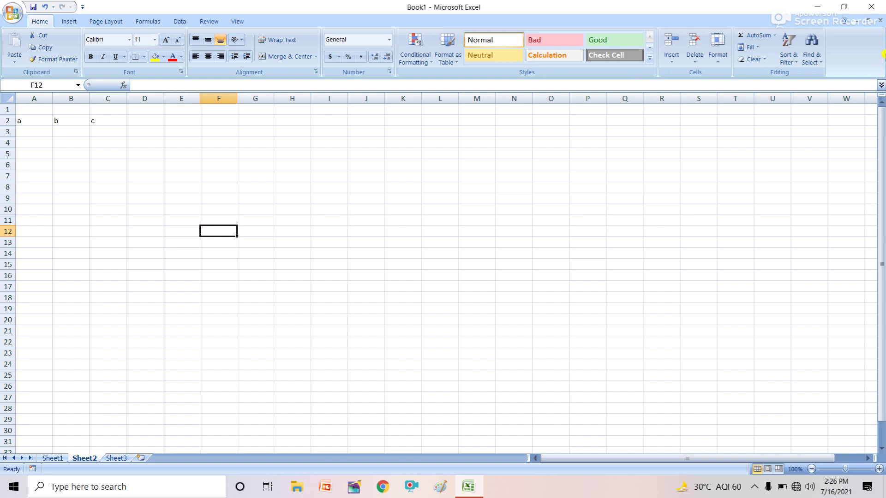
pyautogui.click(673, 65)
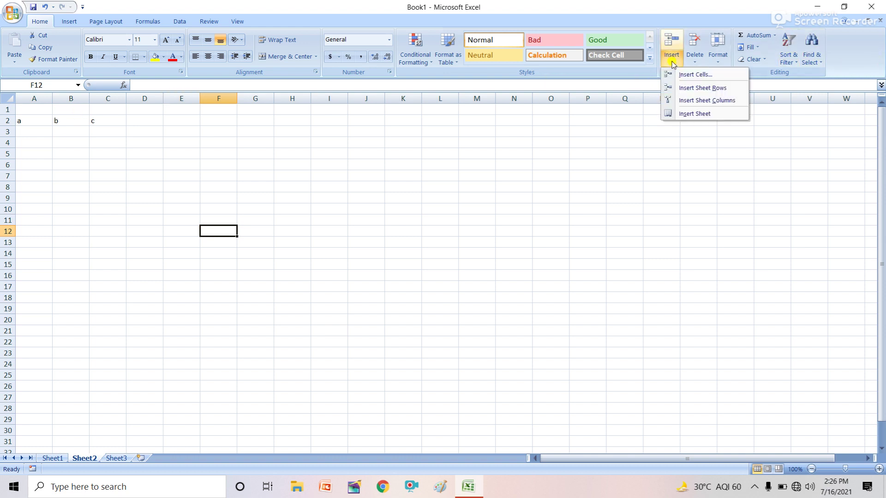
pyautogui.click(719, 101)
pyautogui.click(36, 99)
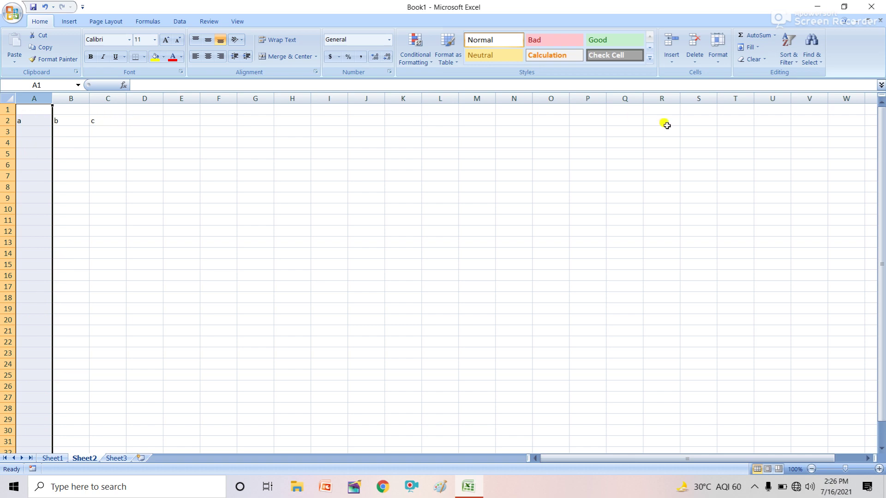
pyautogui.click(675, 58)
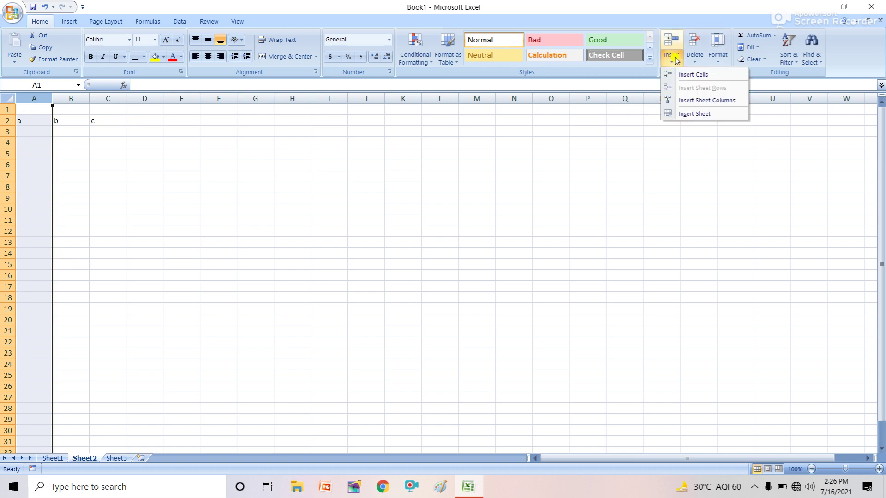
pyautogui.click(714, 101)
pyautogui.click(288, 220)
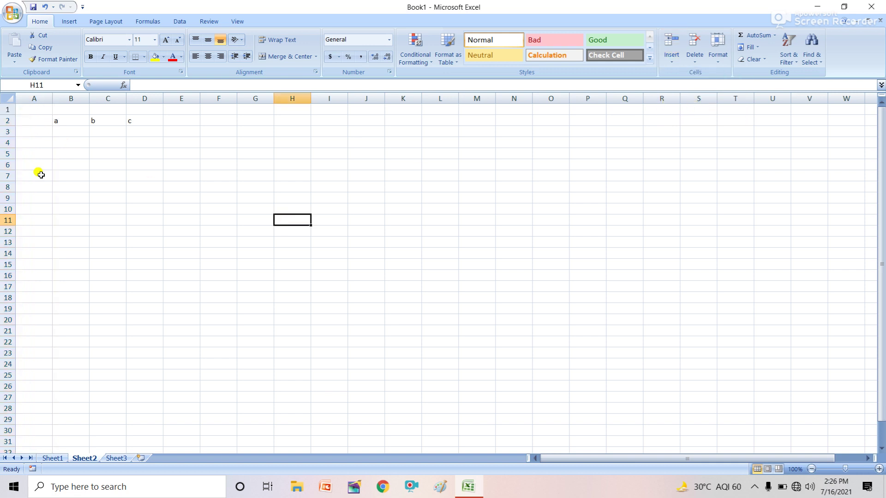
# - Insert a cell at B2 of Sheet2 with the Shift cells right option, moving the a, b, c entries over
pyautogui.click(672, 62)
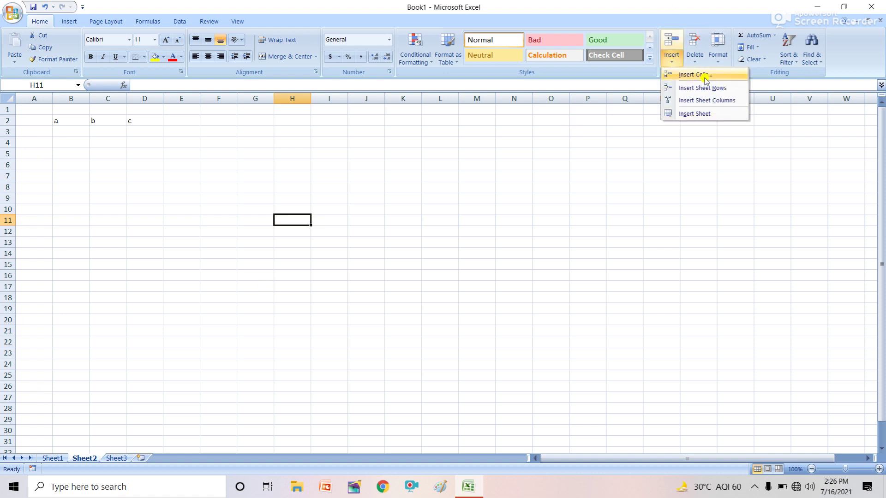
pyautogui.click(534, 270)
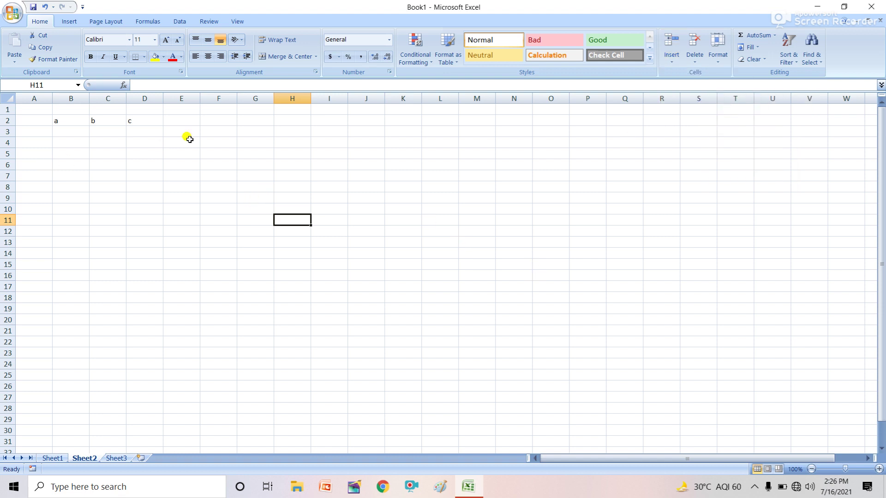
pyautogui.click(64, 122)
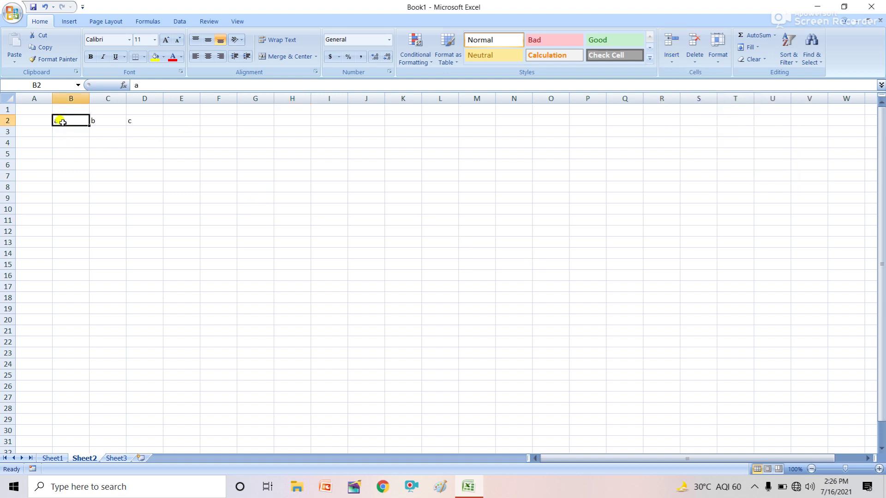
pyautogui.click(671, 59)
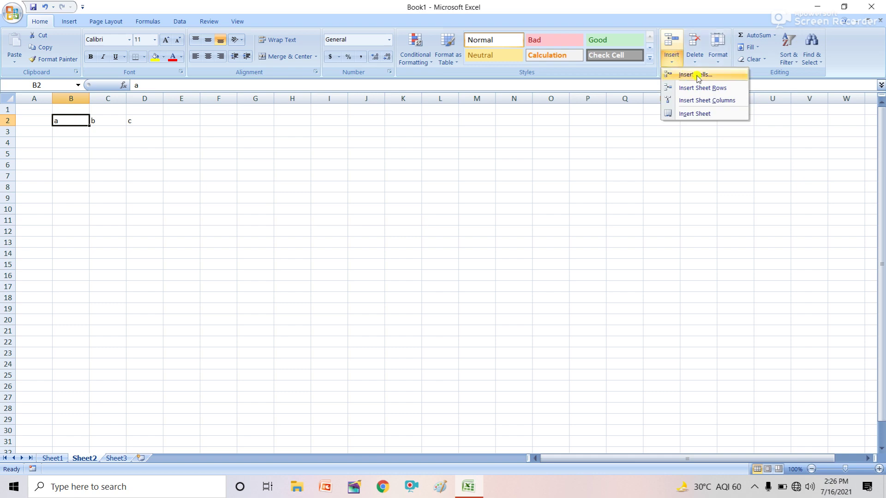
pyautogui.click(697, 77)
pyautogui.moveTo(649, 272); pyautogui.dragTo(286, 128)
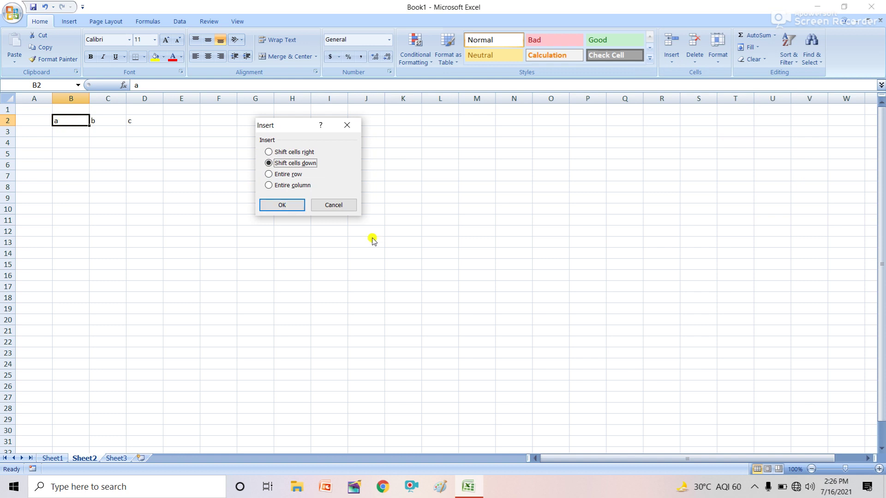
pyautogui.click(312, 152)
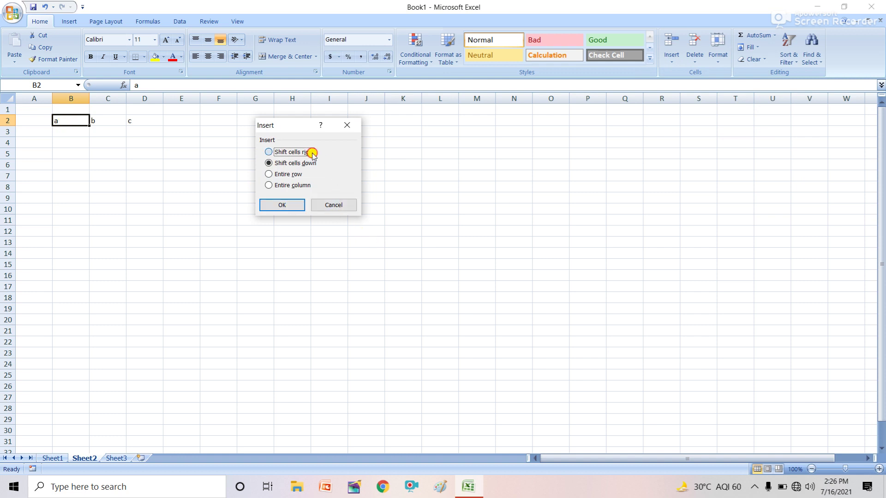
pyautogui.click(297, 174)
pyautogui.click(299, 186)
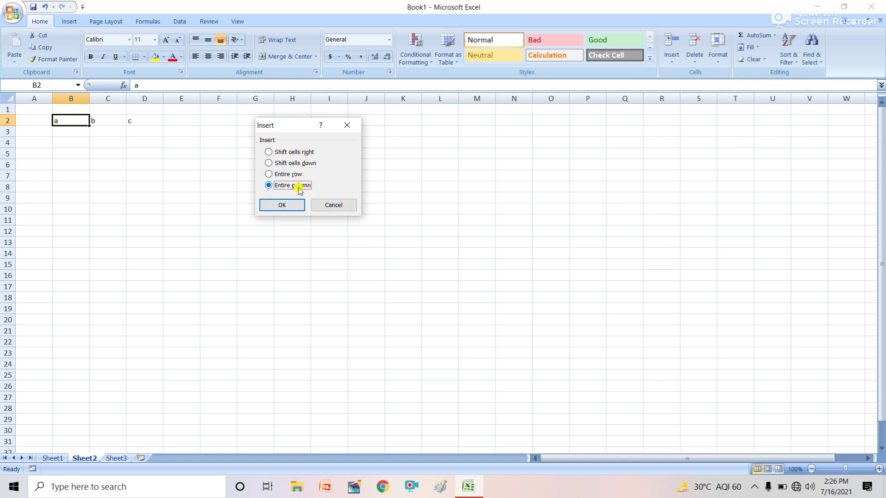
pyautogui.click(301, 154)
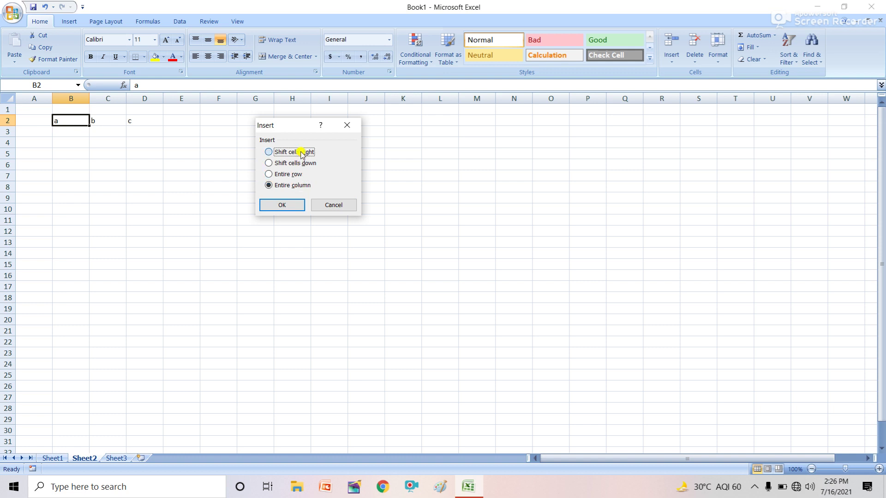
pyautogui.click(287, 205)
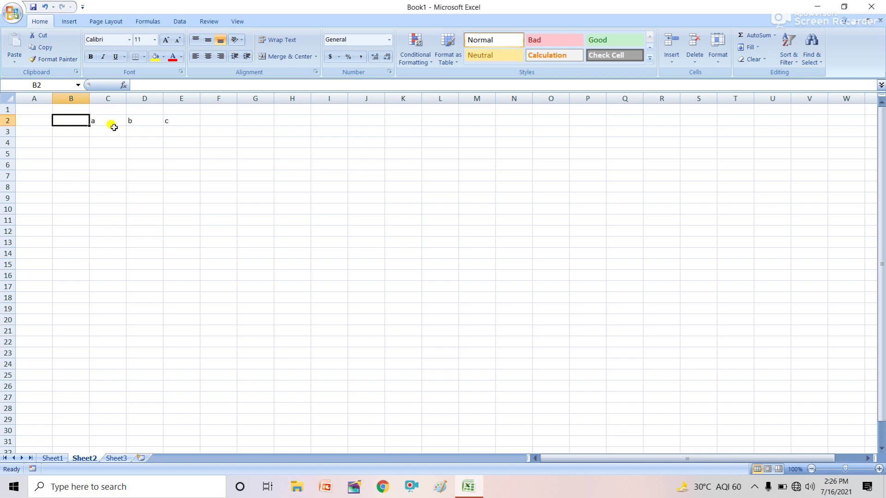
pyautogui.moveTo(98, 121); pyautogui.dragTo(193, 125)
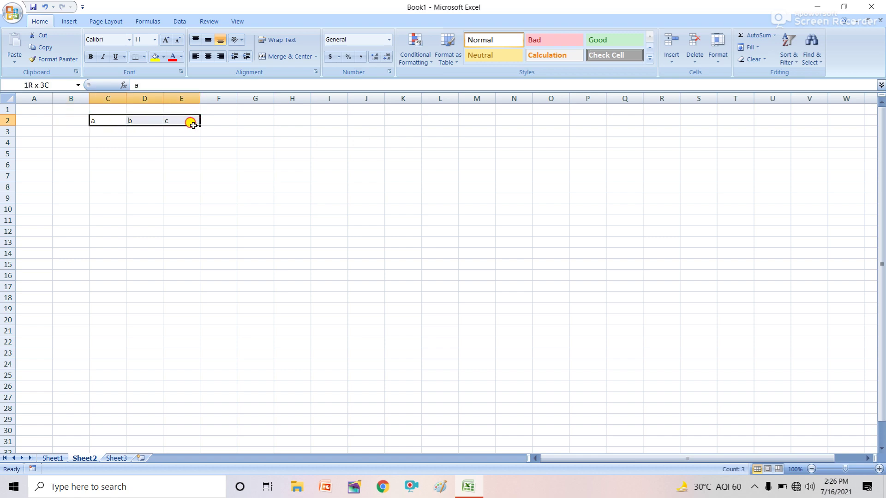
pyautogui.click(79, 124)
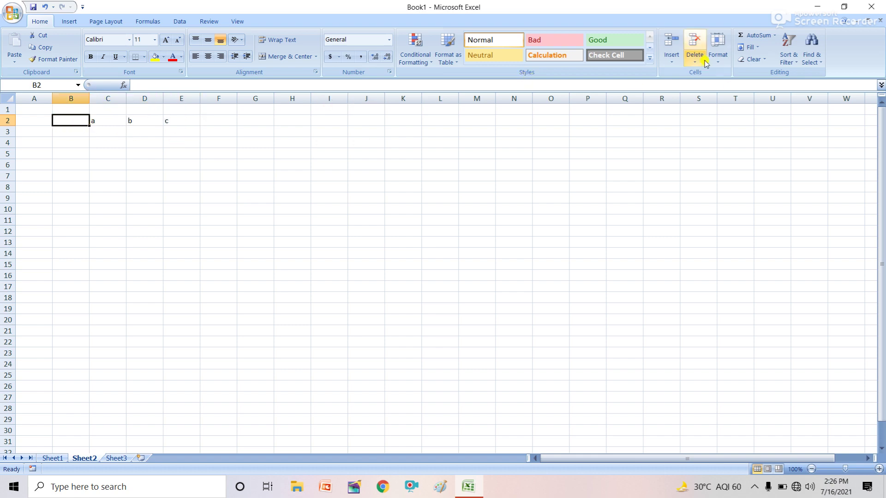
# - Insert a new worksheet from Sheet3 and move it to the end, after Sheet3
pyautogui.click(671, 55)
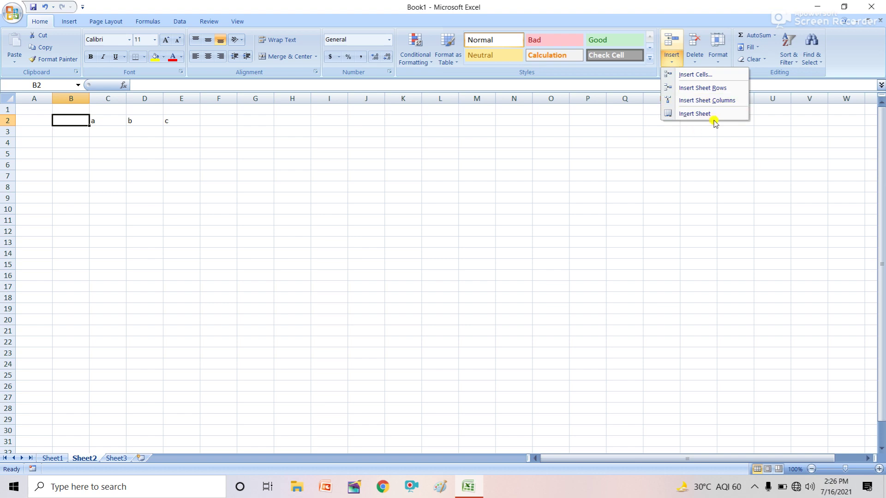
pyautogui.click(670, 203)
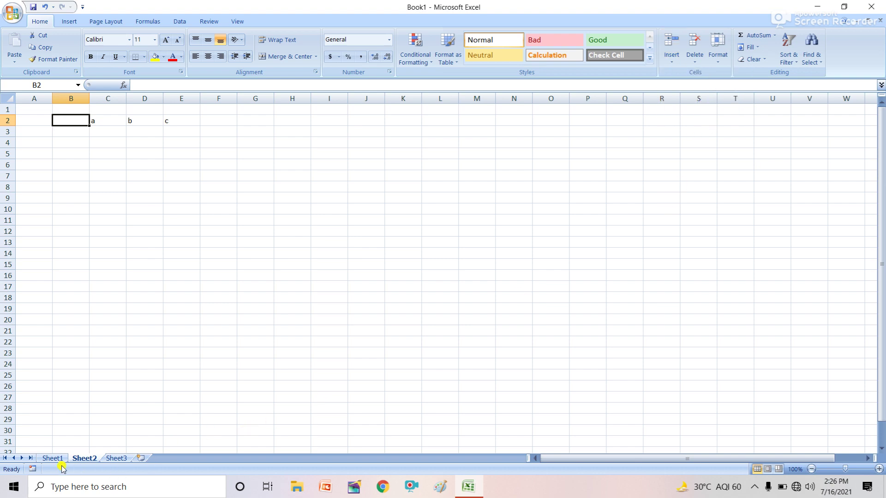
pyautogui.click(54, 458)
pyautogui.click(86, 458)
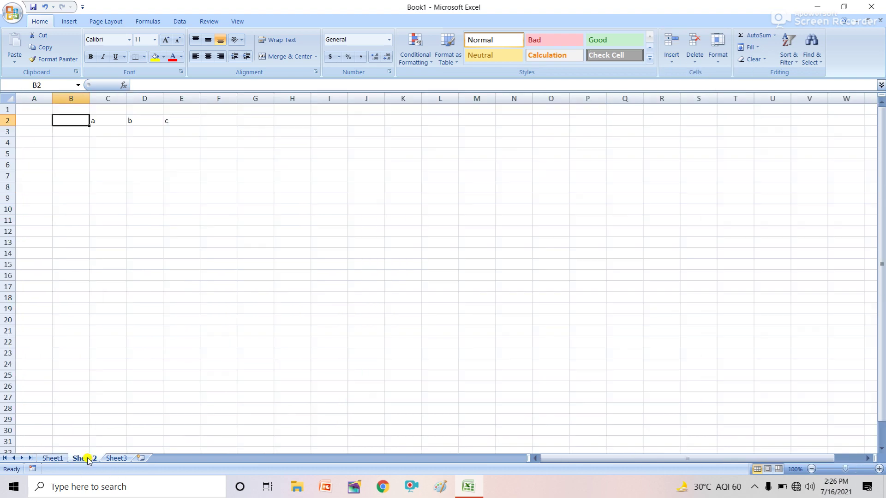
pyautogui.click(121, 458)
pyautogui.click(676, 58)
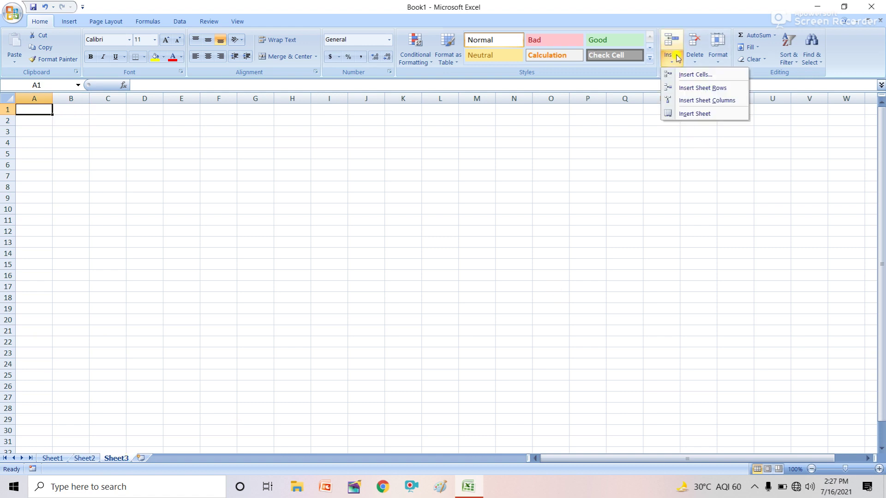
pyautogui.click(703, 114)
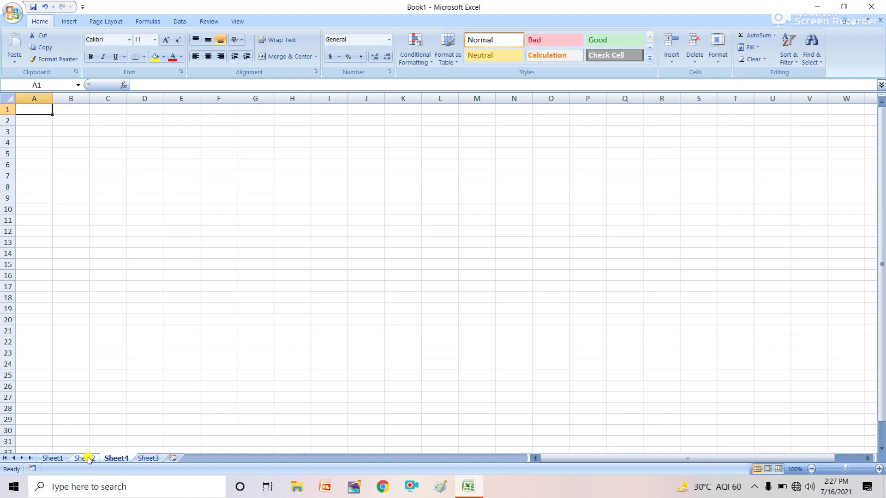
pyautogui.moveTo(115, 458); pyautogui.dragTo(171, 459)
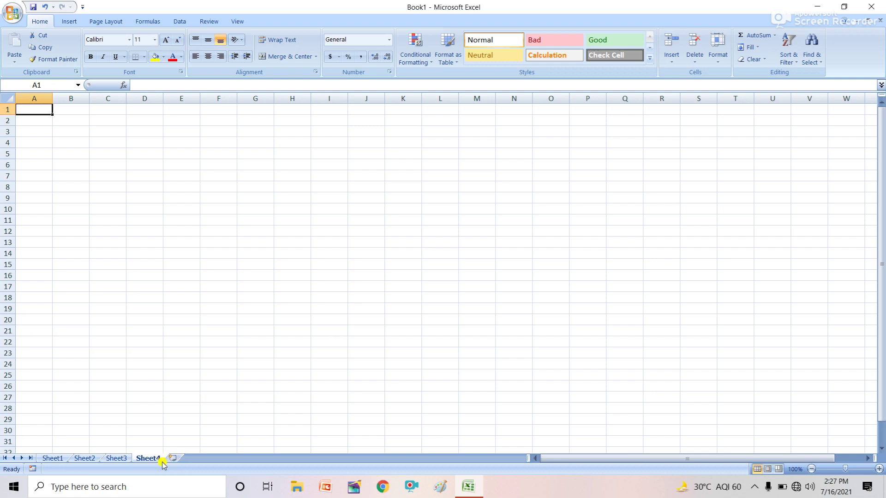
# - Look over the insert and delete options for cells, rows, columns and sheets on Sheet4
pyautogui.click(672, 59)
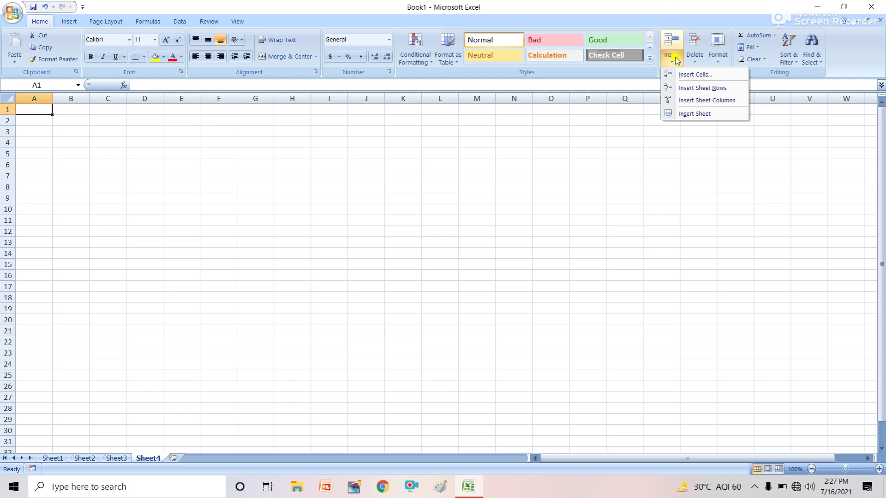
pyautogui.click(697, 62)
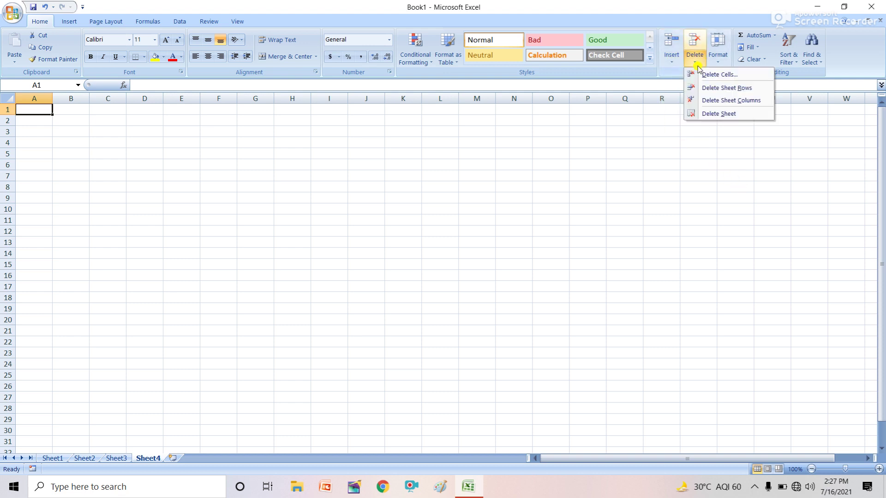
pyautogui.click(670, 61)
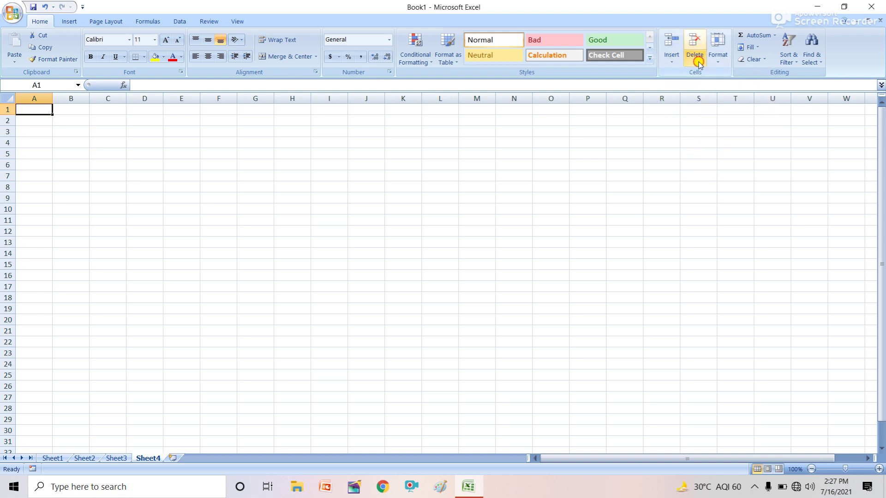
pyautogui.click(694, 58)
pyautogui.click(604, 152)
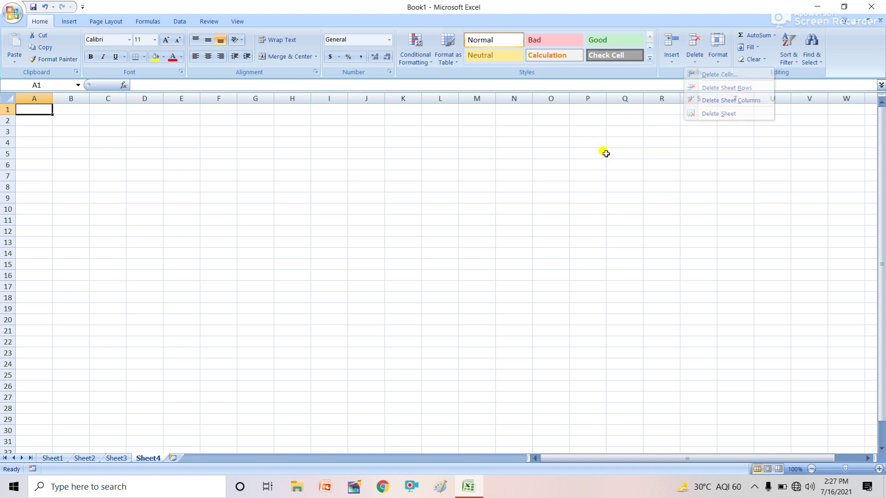
pyautogui.click(700, 63)
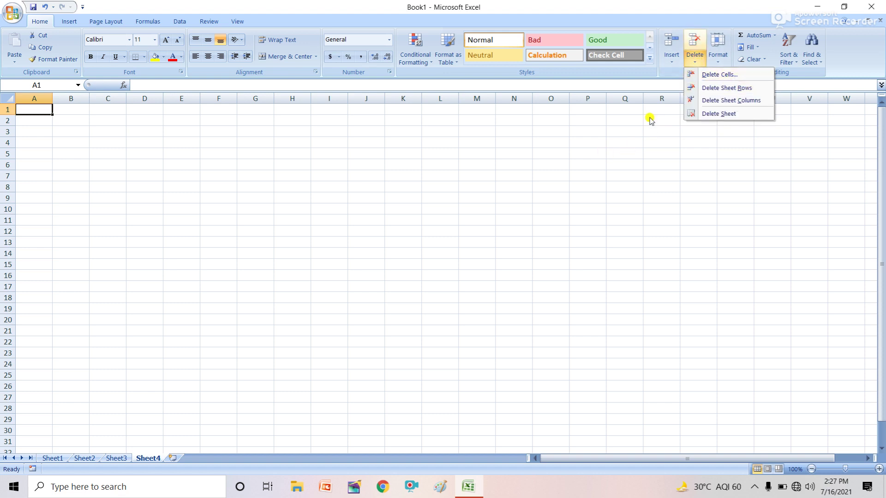
pyautogui.click(120, 193)
pyautogui.click(144, 120)
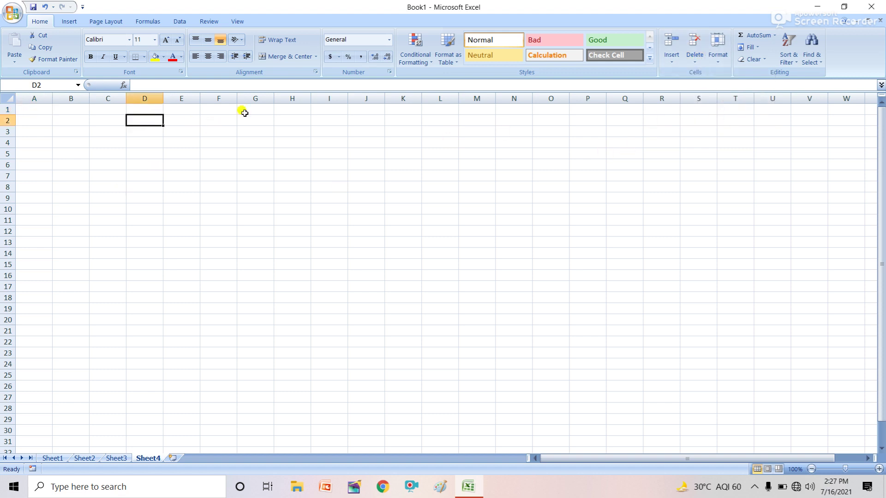
pyautogui.click(695, 61)
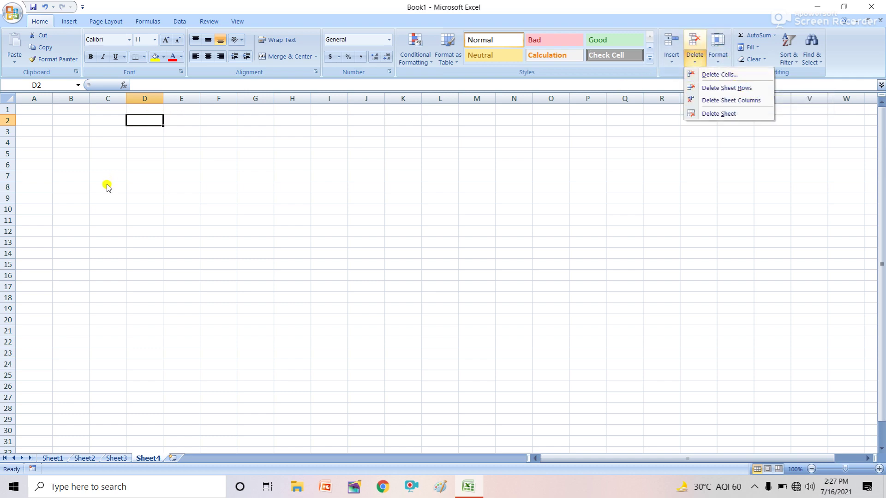
pyautogui.click(53, 145)
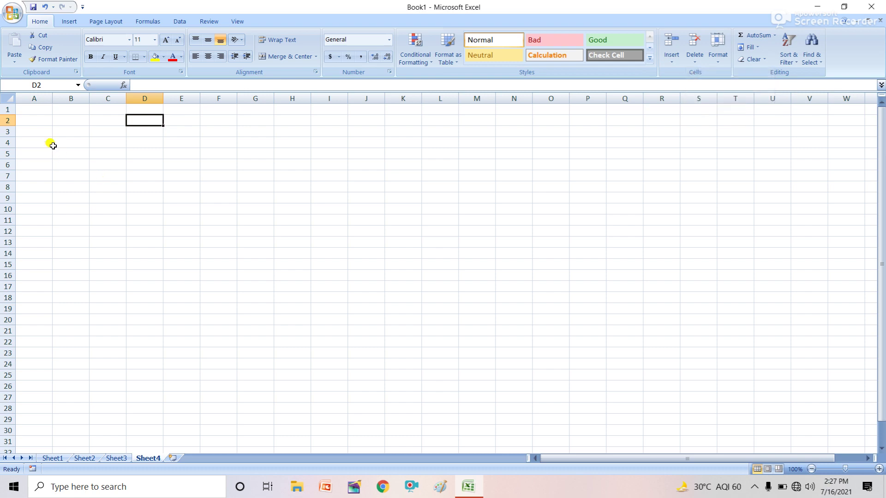
# - Enter the numbers 561456, 465, 65465, 54154 and 3 in cells A2 to A6 of Sheet4
pyautogui.click(34, 120)
pyautogui.write('546456')
pyautogui.press('Return')
pyautogui.write('465')
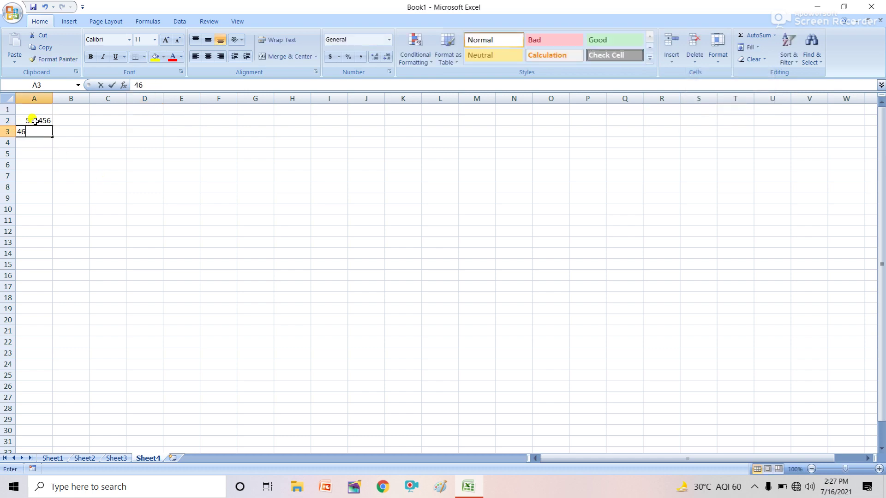
pyautogui.press('Return')
pyautogui.write('65465')
pyautogui.press('Return')
pyautogui.write('54154')
pyautogui.press('Return')
pyautogui.write('3')
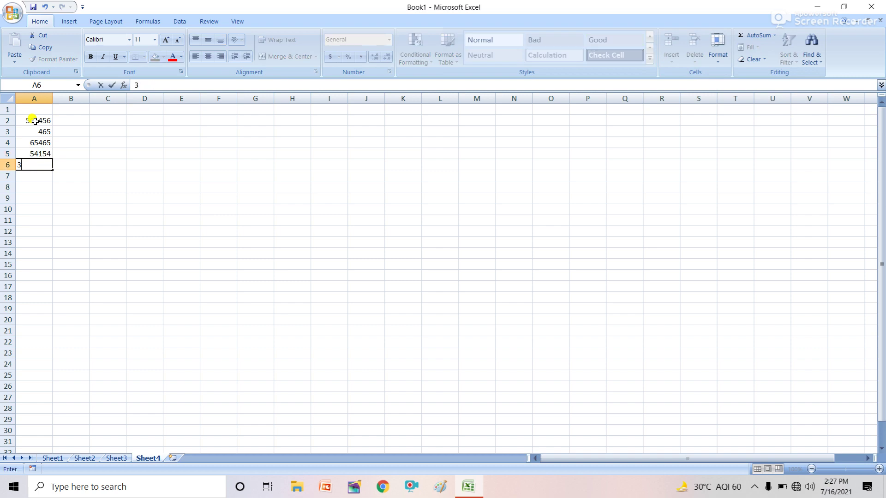
pyautogui.click(226, 217)
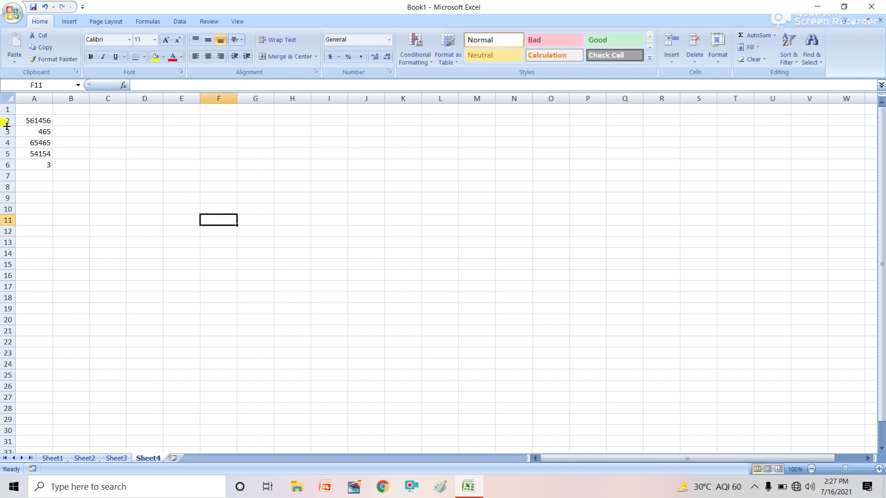
# - Delete sheet rows 1 to 6, which hold the entered numbers, from Sheet4
pyautogui.moveTo(6, 115); pyautogui.dragTo(10, 165)
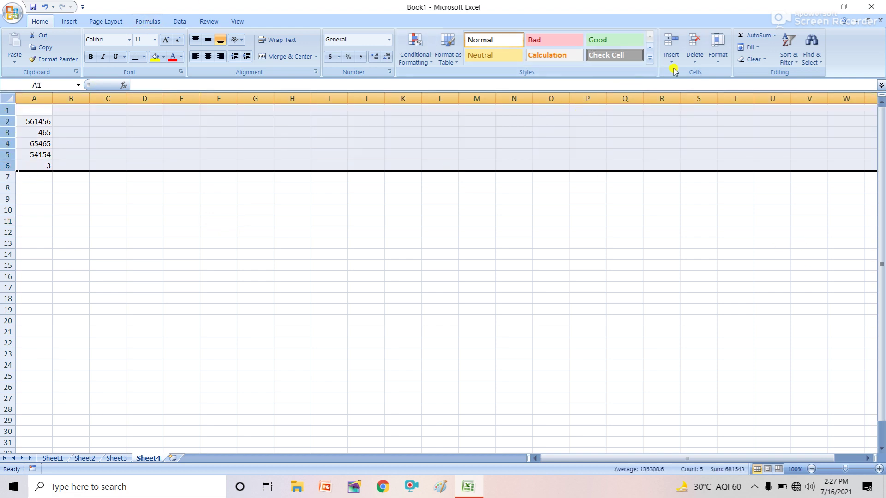
pyautogui.click(696, 59)
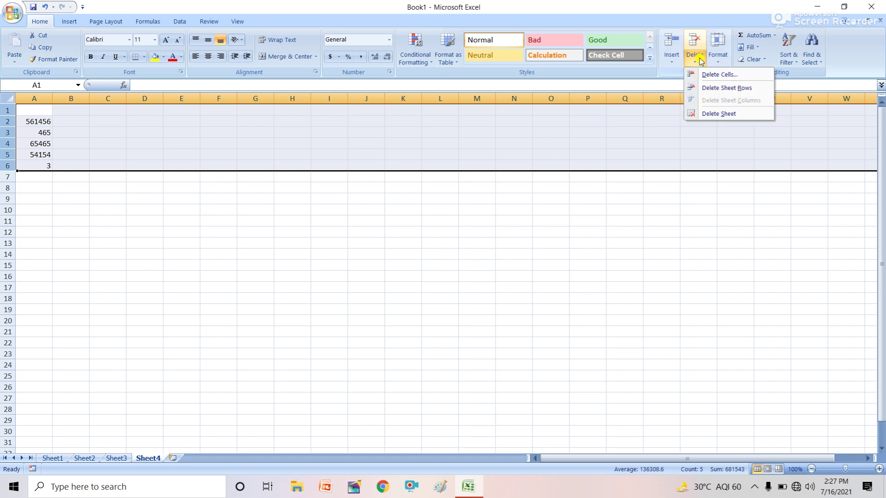
pyautogui.click(725, 89)
pyautogui.click(318, 275)
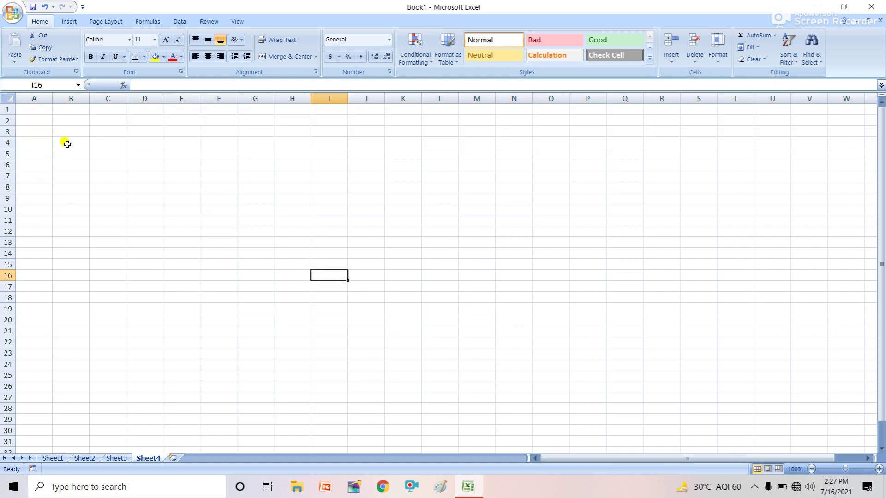
# - Select rows 1 to 14 and then columns A to J, and review the delete options available for whole columns
pyautogui.moveTo(8, 110); pyautogui.dragTo(6, 254)
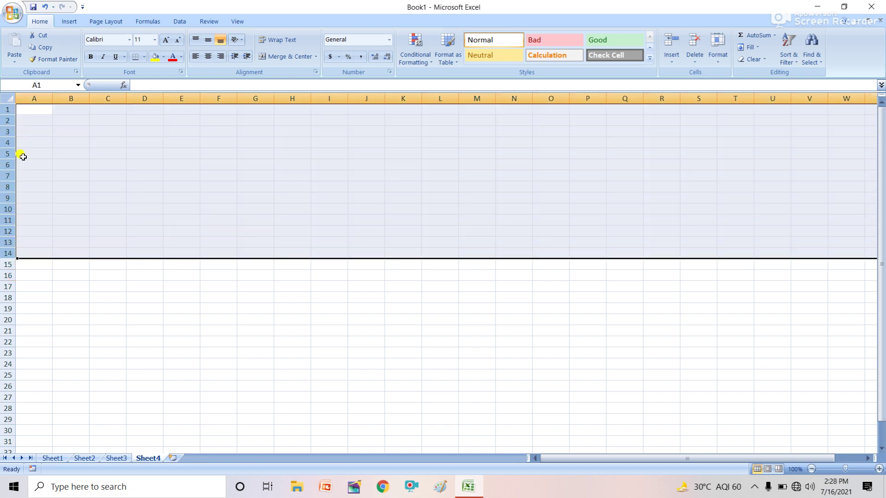
pyautogui.moveTo(27, 94); pyautogui.dragTo(349, 109)
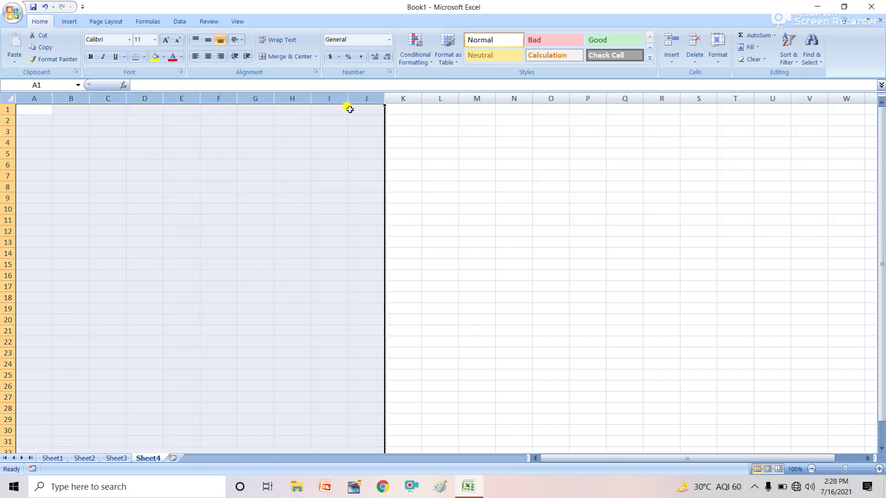
pyautogui.click(716, 58)
pyautogui.click(703, 60)
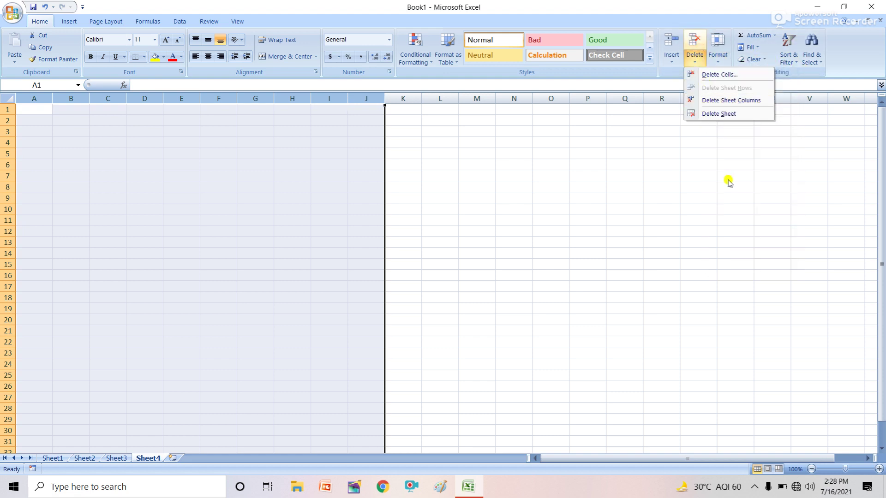
pyautogui.click(670, 167)
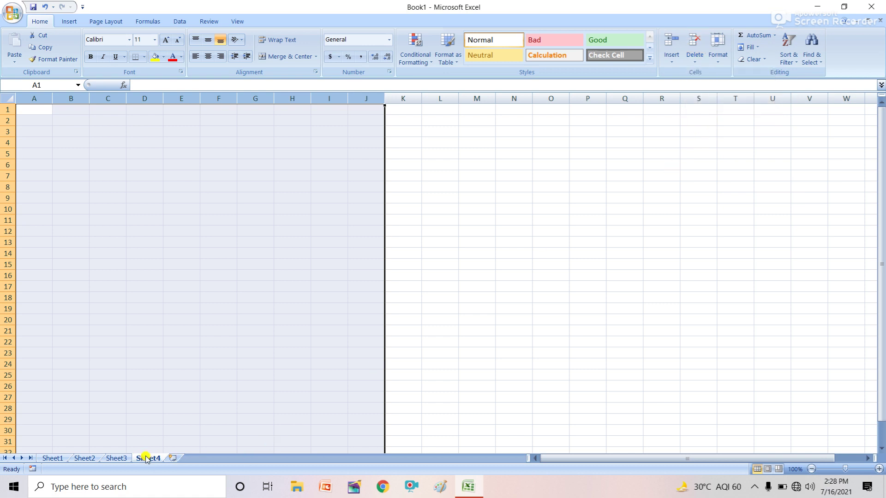
# - Delete Sheet4 from the workbook, accepting the permanent loss of its data
pyautogui.click(695, 58)
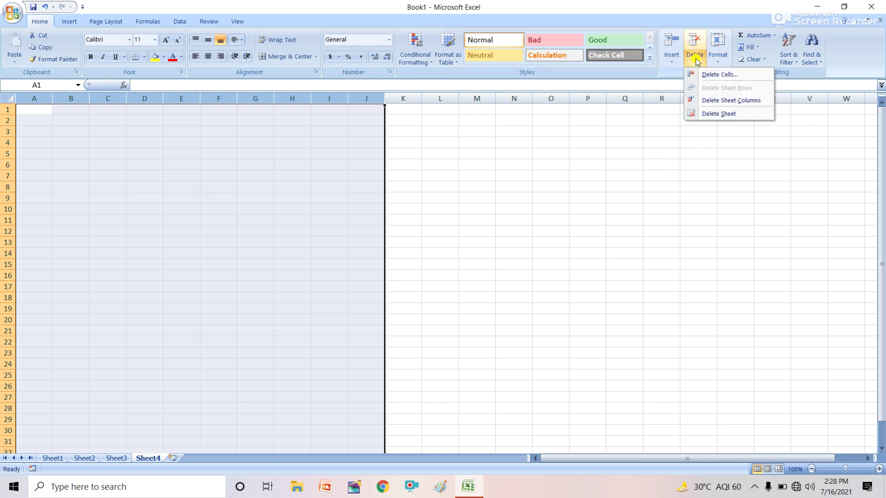
pyautogui.click(714, 113)
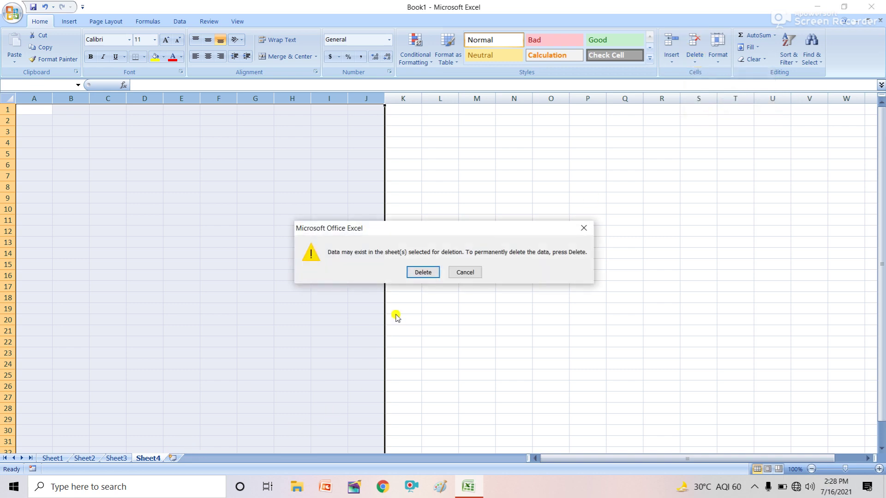
pyautogui.click(422, 272)
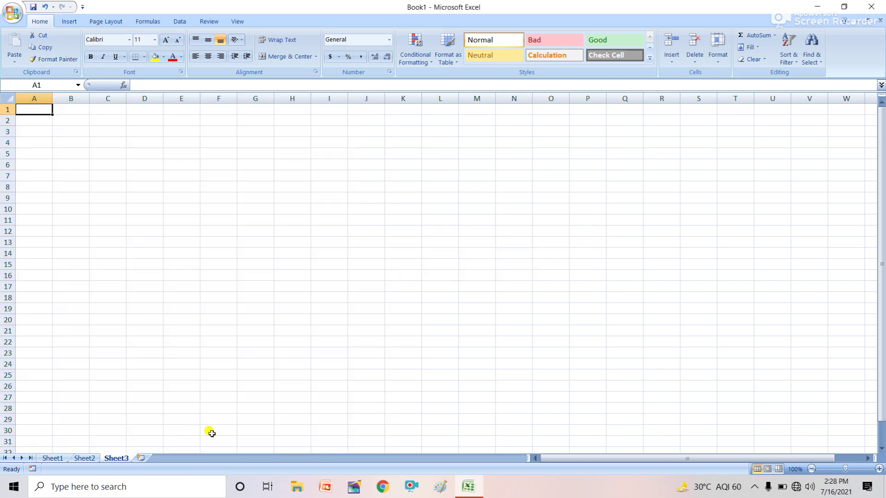
# - Review the delete and format options for cells on Sheet3, and slightly increase the height of row 1 by hand
pyautogui.click(357, 341)
pyautogui.click(691, 67)
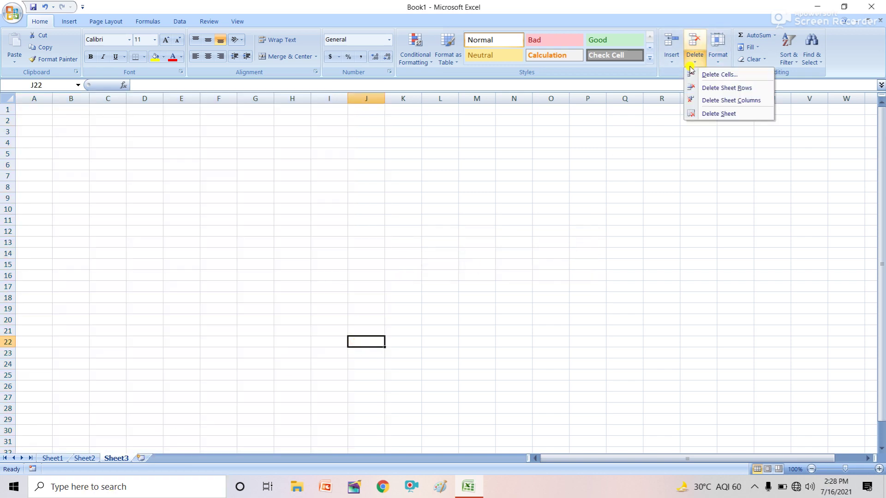
pyautogui.click(718, 60)
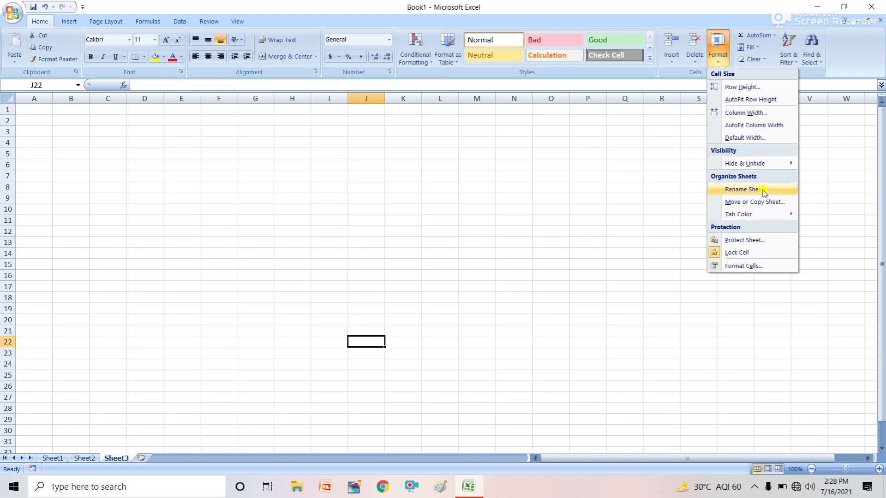
pyautogui.click(7, 114)
pyautogui.moveTo(8, 115)
pyautogui.mouseDown()
pyautogui.moveTo(8, 145)
pyautogui.moveTo(3, 118)
pyautogui.mouseUp()
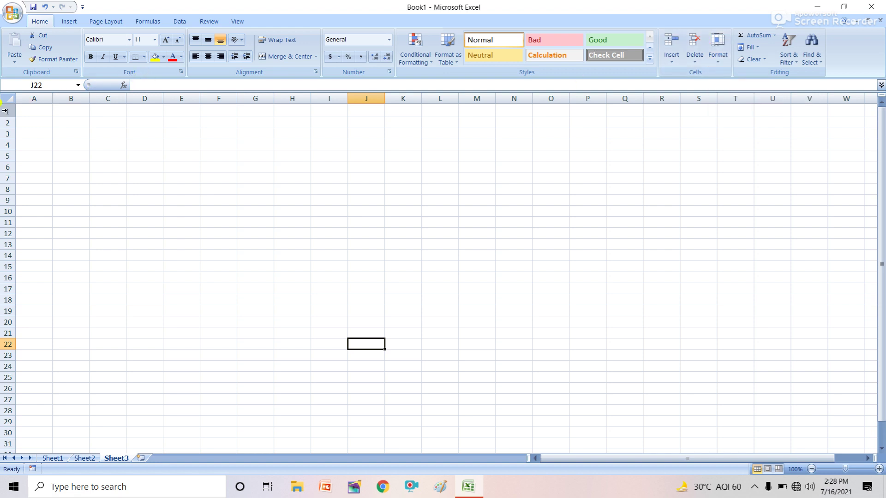
# - Select rows 1 to 5 of Sheet3 and give them a smaller row height
pyautogui.moveTo(6, 111); pyautogui.dragTo(372, 154)
pyautogui.click(718, 48)
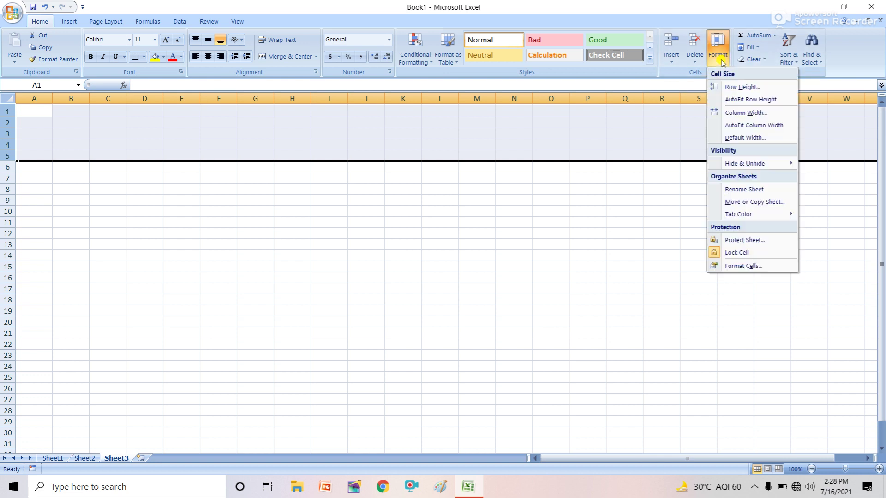
pyautogui.click(737, 88)
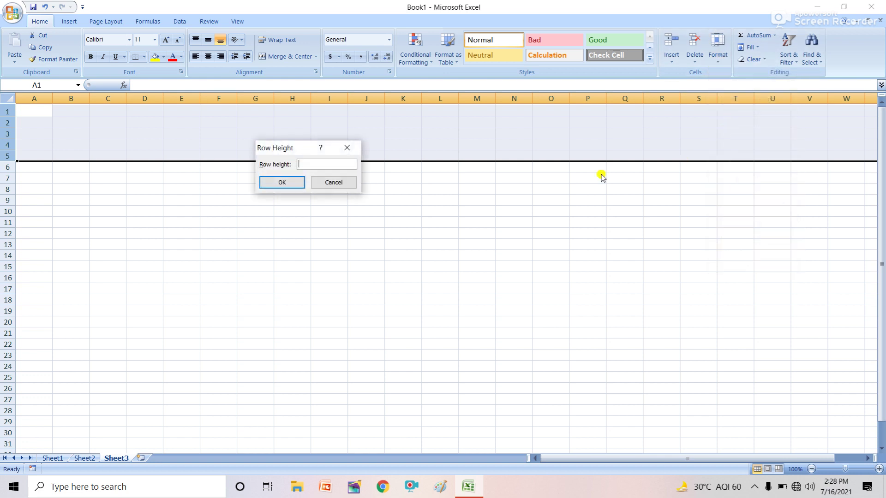
pyautogui.moveTo(288, 152); pyautogui.dragTo(697, 168)
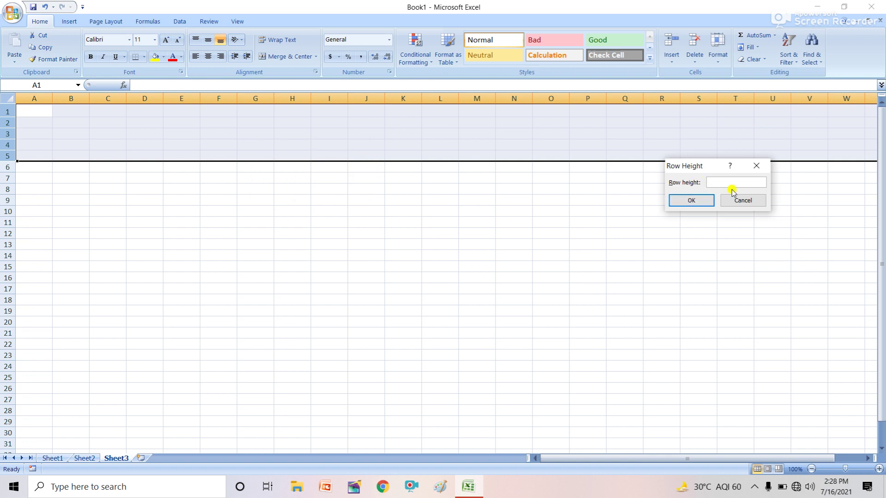
pyautogui.click(701, 199)
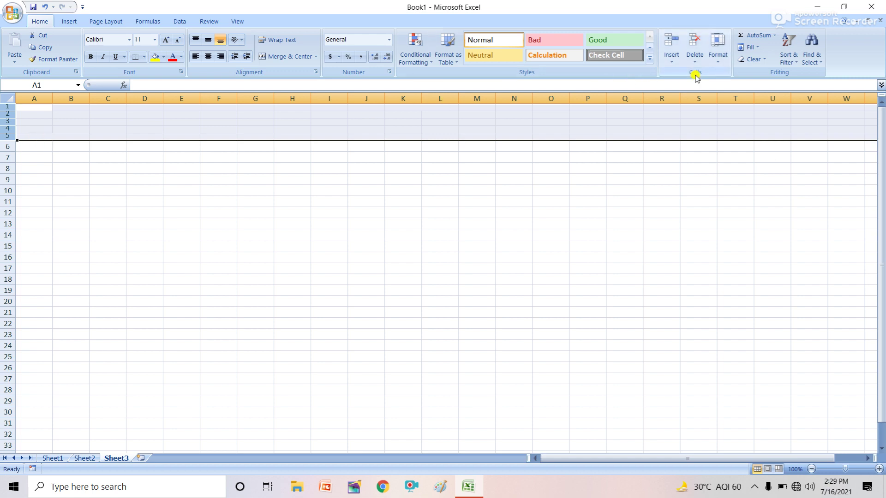
# - Set the row height of rows 1 to 5 to 100
pyautogui.click(719, 60)
pyautogui.click(731, 87)
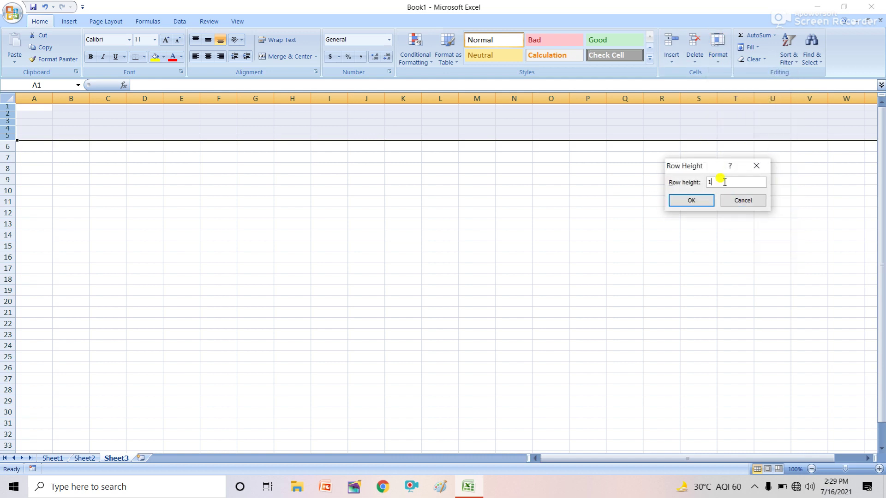
pyautogui.click(701, 199)
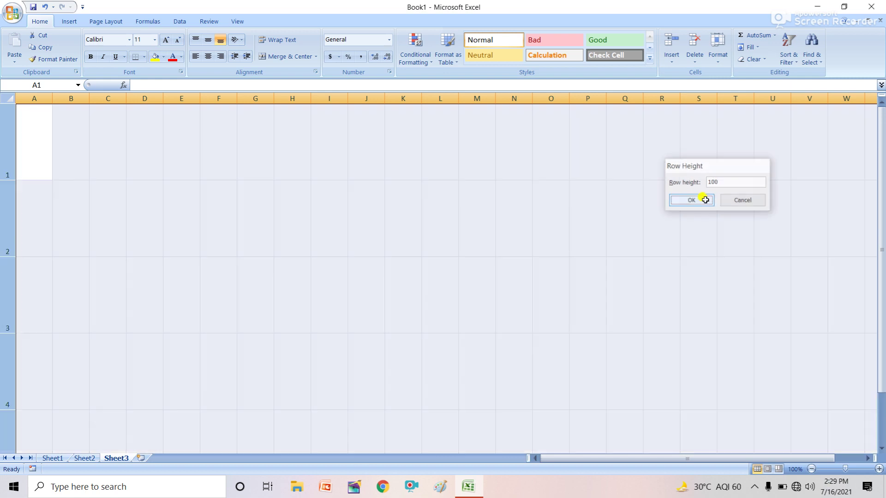
pyautogui.click(598, 244)
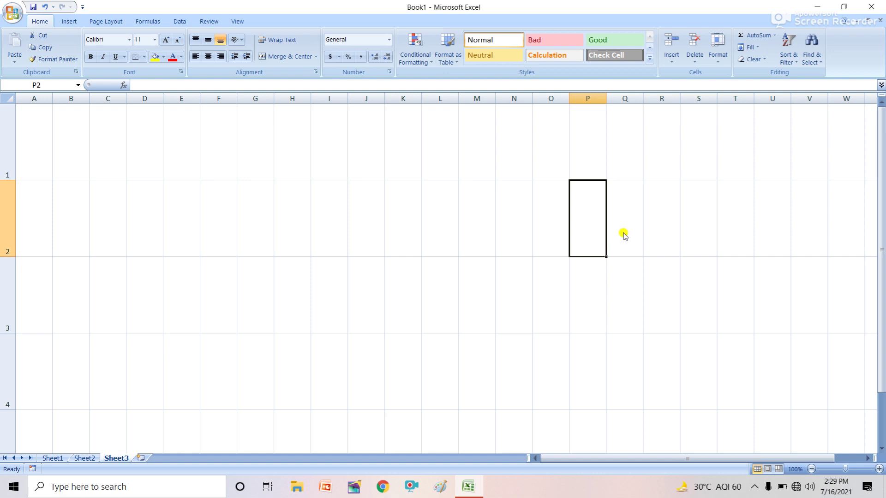
# - Set the column width of columns A to I on Sheet3 to 5
pyautogui.click(720, 59)
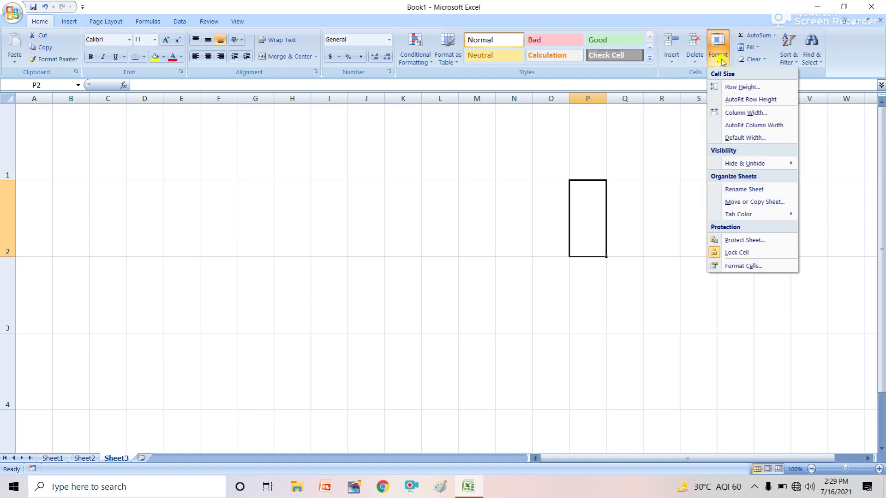
pyautogui.click(326, 148)
pyautogui.moveTo(27, 99); pyautogui.dragTo(336, 96)
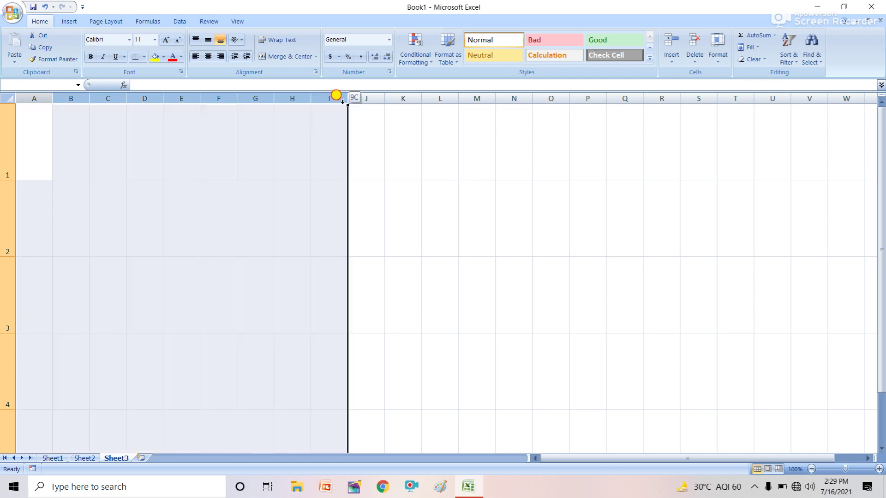
pyautogui.click(715, 59)
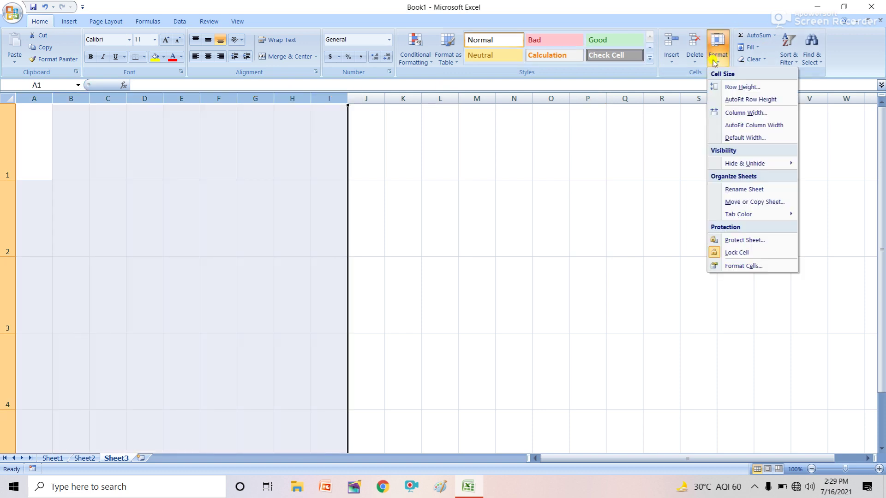
pyautogui.click(745, 113)
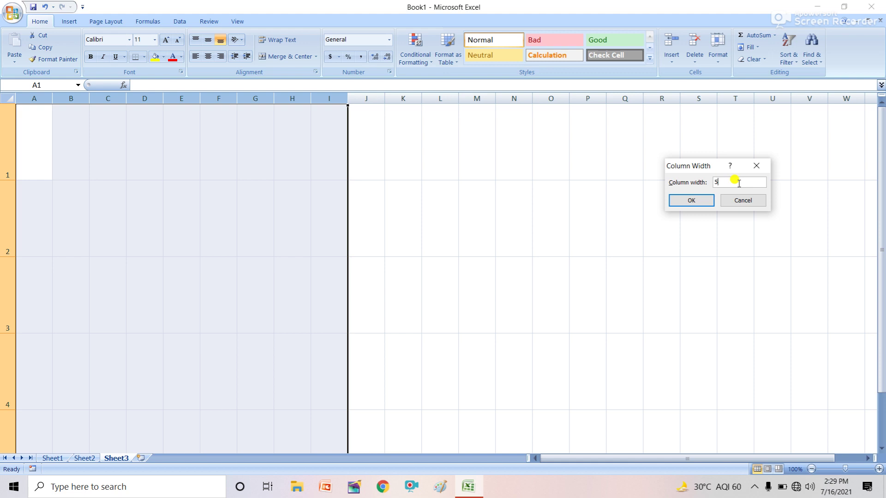
pyautogui.click(695, 200)
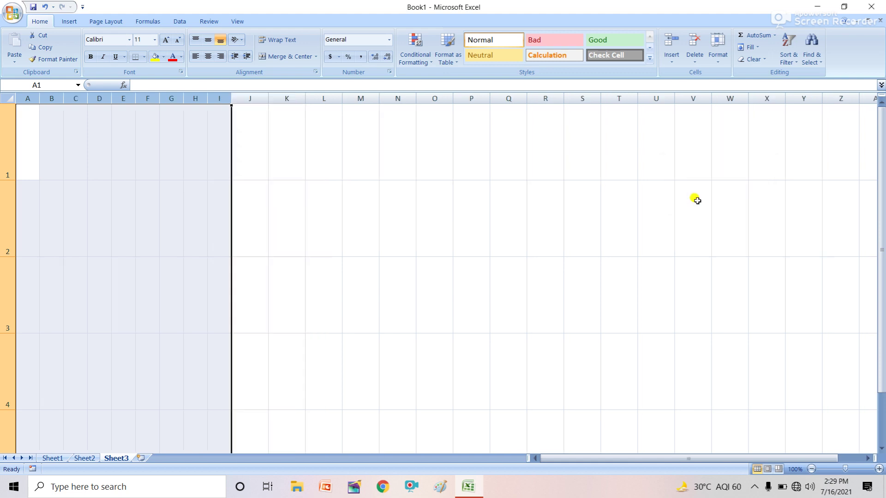
pyautogui.click(469, 178)
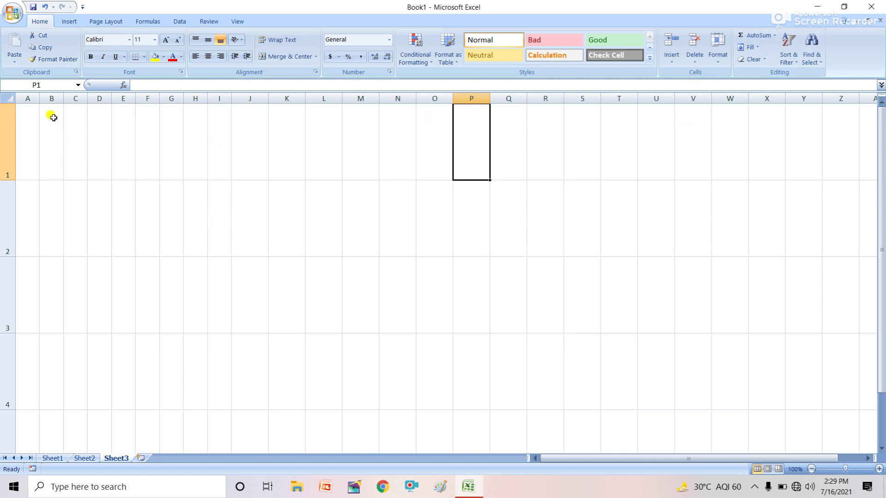
# - Look over the hide and unhide options, and insert a new worksheet after Sheet3
pyautogui.click(726, 60)
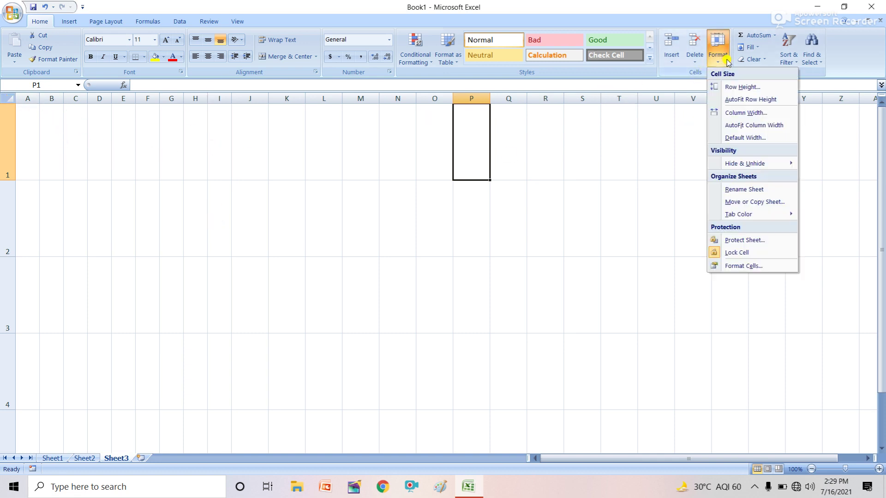
pyautogui.moveTo(741, 169)
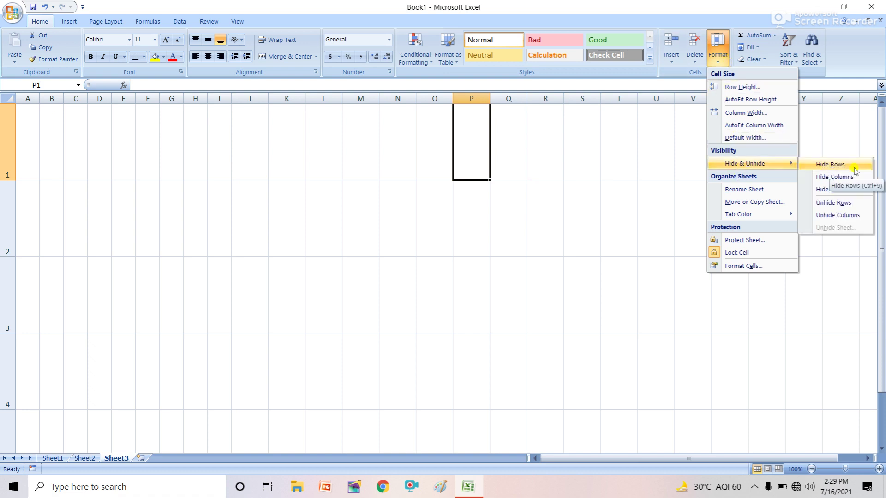
pyautogui.click(141, 457)
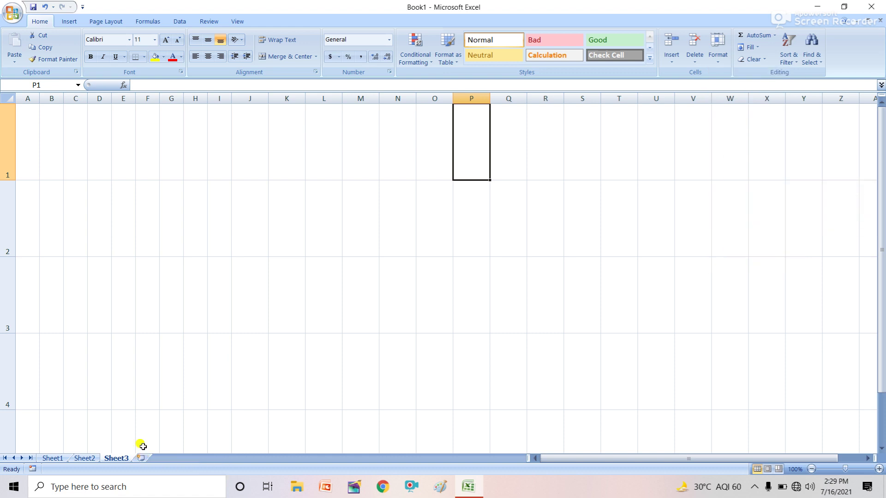
pyautogui.click(141, 458)
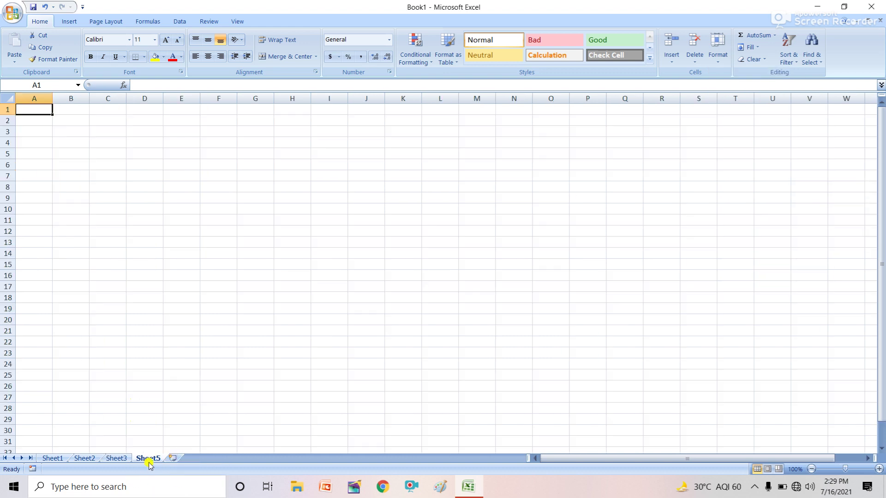
# - Hide column A on Sheet5
pyautogui.click(96, 185)
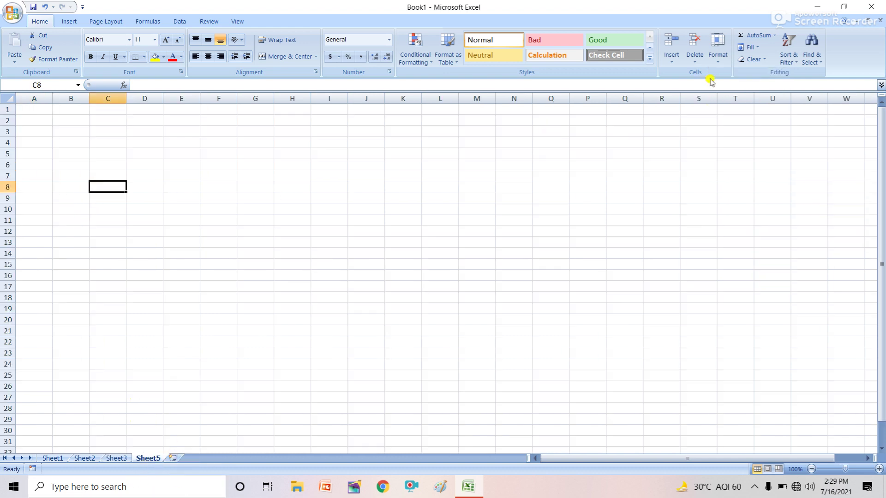
pyautogui.click(717, 46)
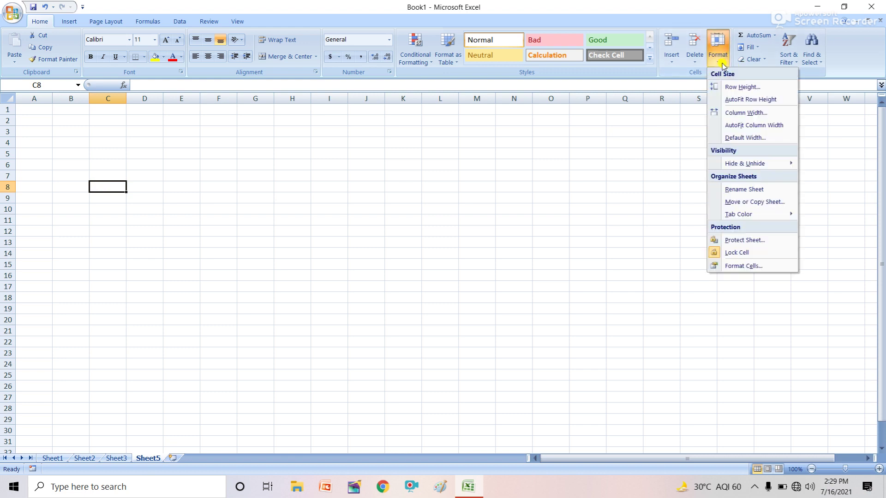
pyautogui.moveTo(756, 166)
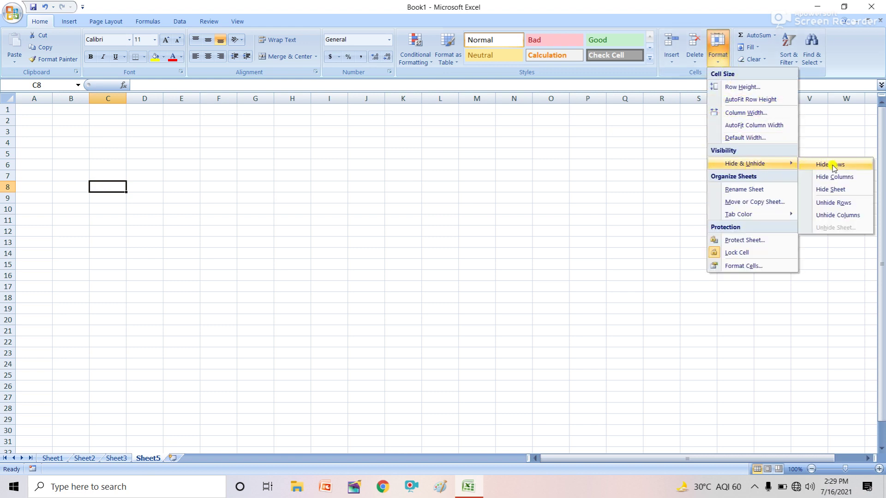
pyautogui.click(5, 98)
pyautogui.click(34, 99)
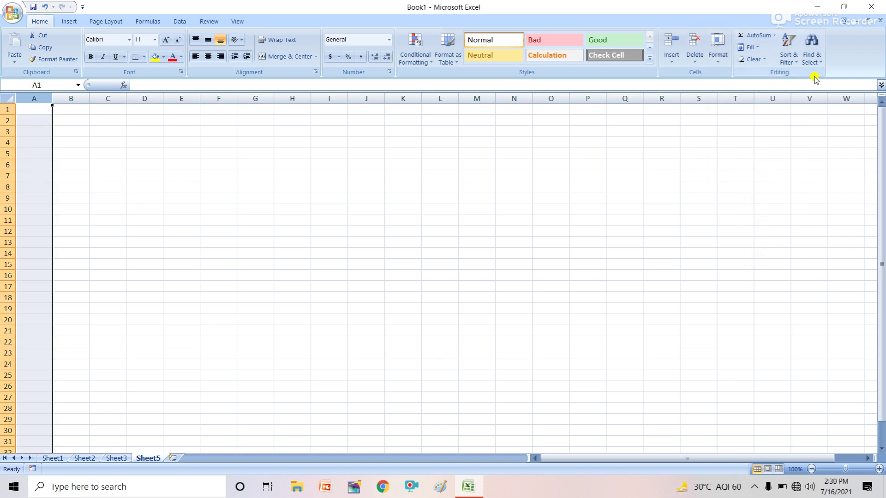
pyautogui.click(719, 60)
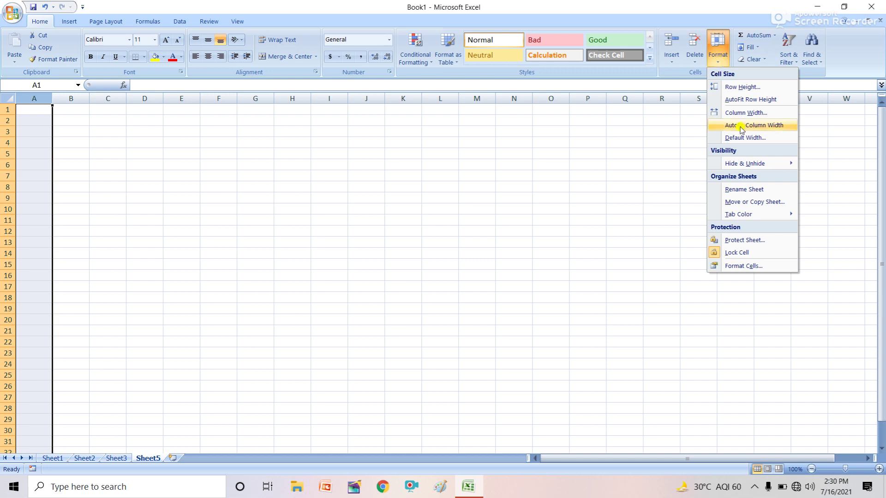
pyautogui.moveTo(757, 164)
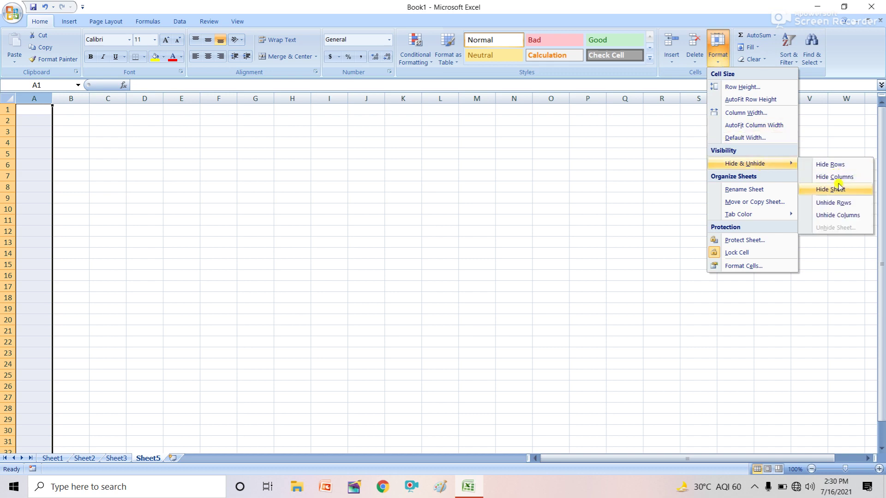
pyautogui.click(826, 178)
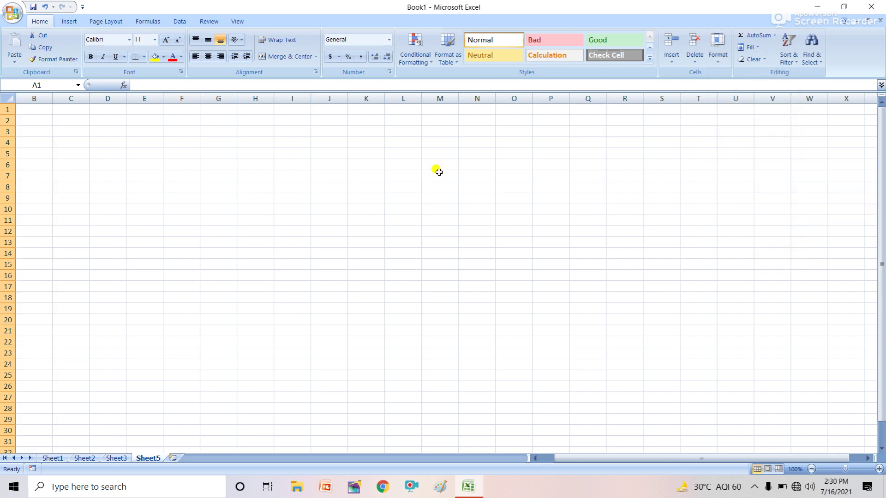
# - Select the entire Sheet5 worksheet and unhide its hidden column A
pyautogui.click(181, 143)
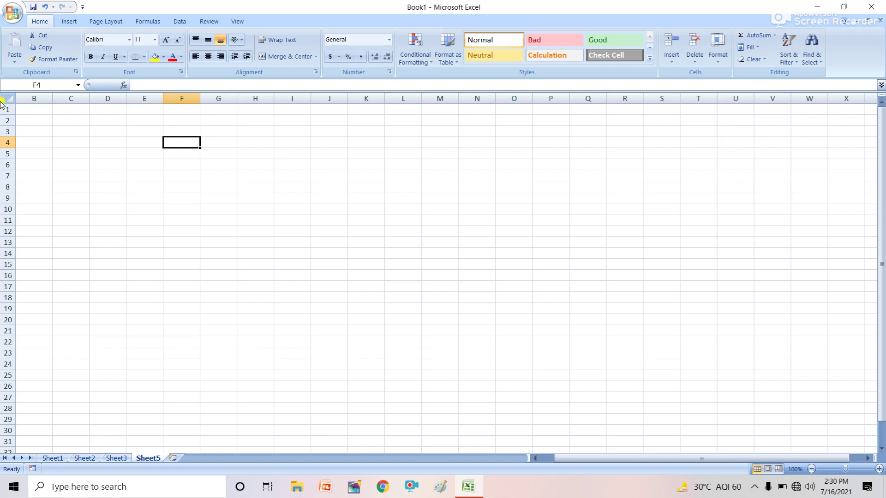
pyautogui.click(41, 113)
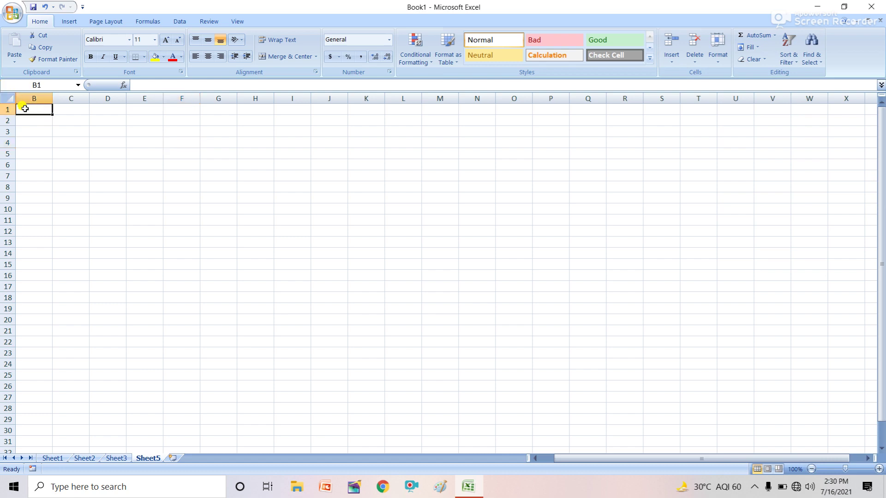
pyautogui.click(8, 98)
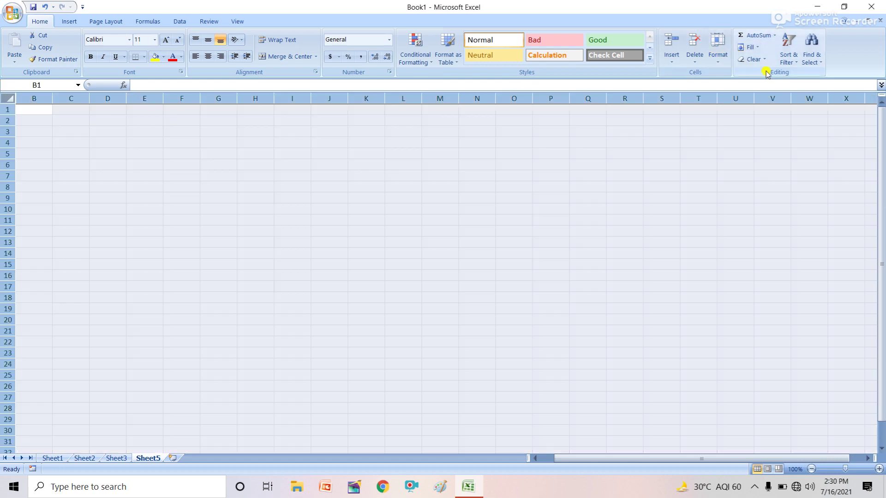
pyautogui.click(719, 57)
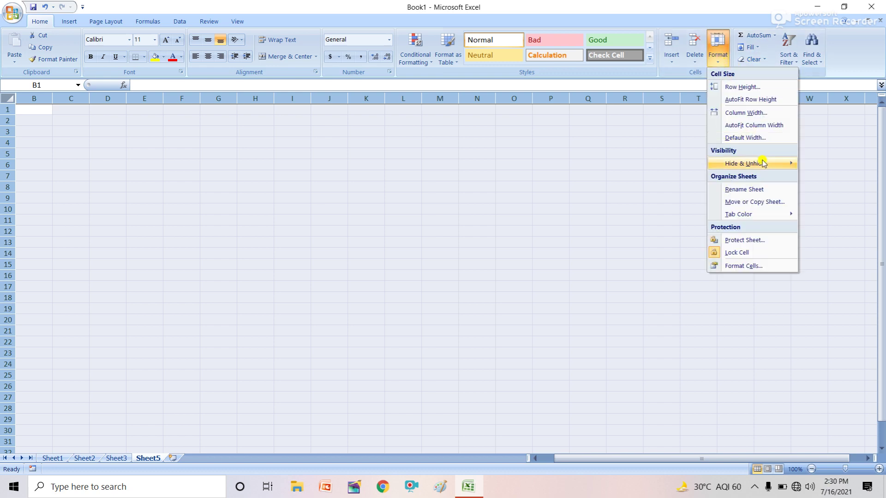
pyautogui.moveTo(761, 163)
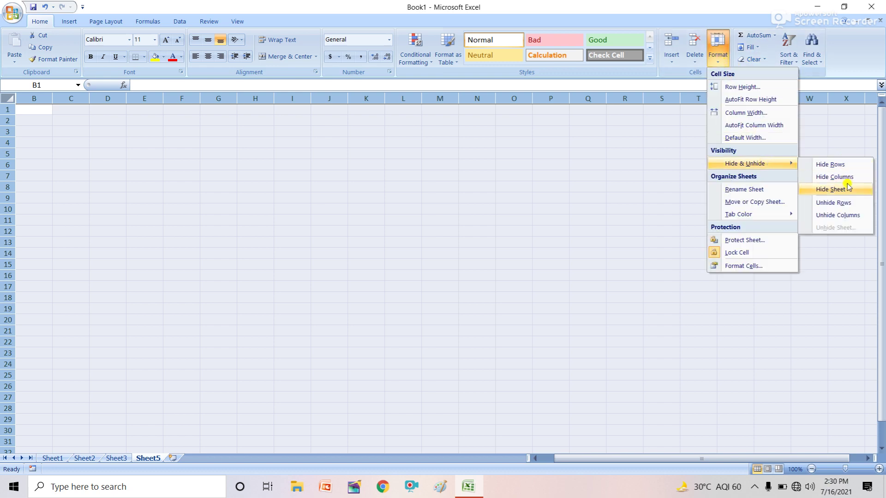
pyautogui.click(833, 216)
pyautogui.click(38, 119)
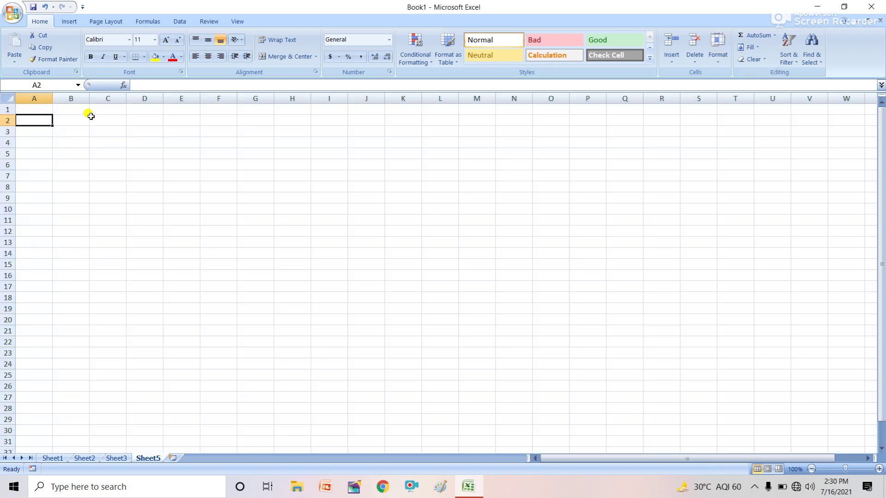
# - Hide rows 1 to 5 on Sheet5
pyautogui.click(45, 175)
pyautogui.click(6, 109)
pyautogui.moveTo(6, 109); pyautogui.dragTo(6, 154)
pyautogui.click(718, 48)
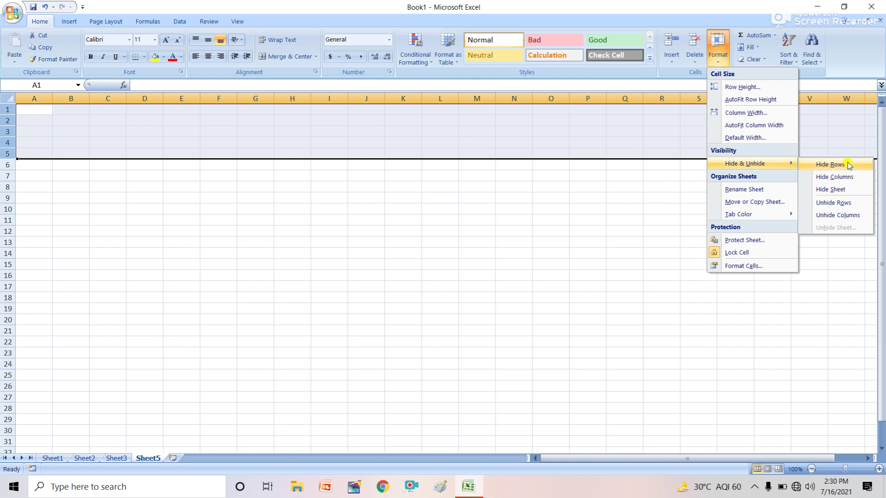
pyautogui.click(830, 165)
pyautogui.click(189, 162)
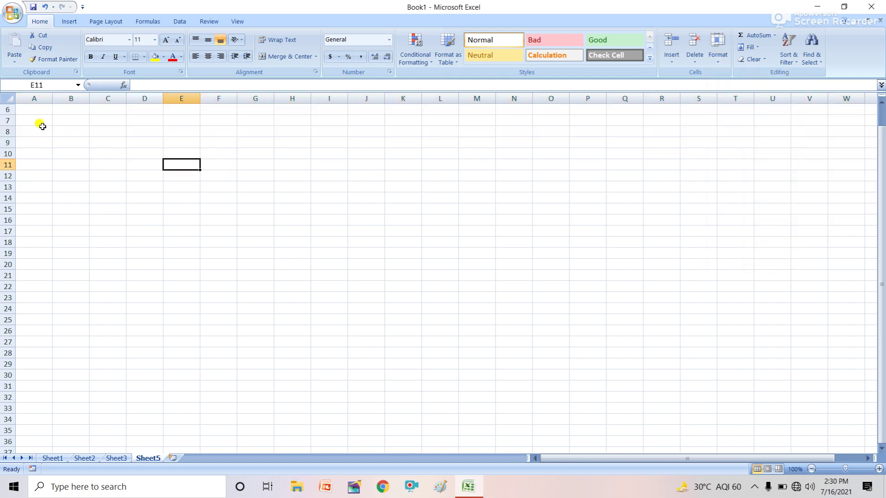
# - Select the whole worksheet and unhide rows 1 to 5
pyautogui.click(7, 98)
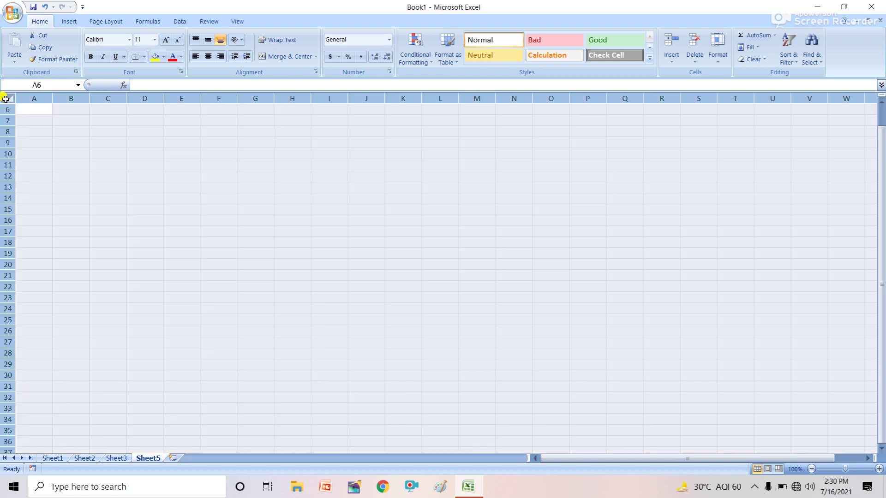
pyautogui.click(718, 52)
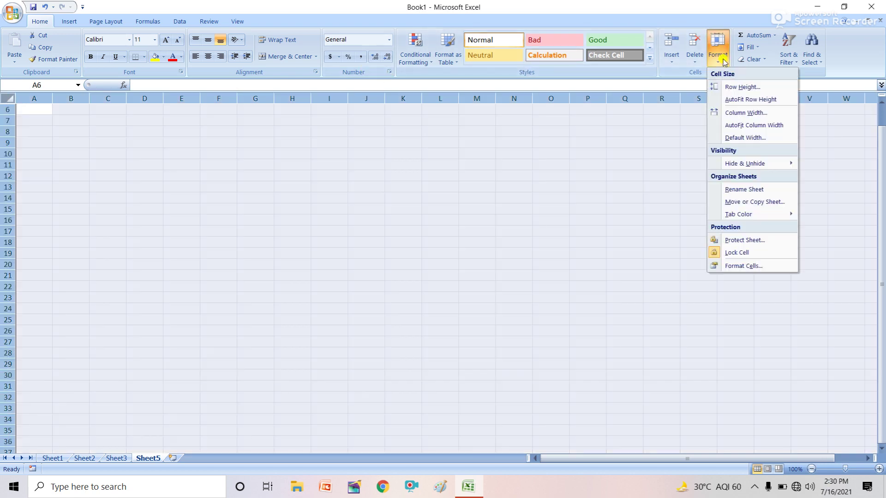
pyautogui.moveTo(762, 163)
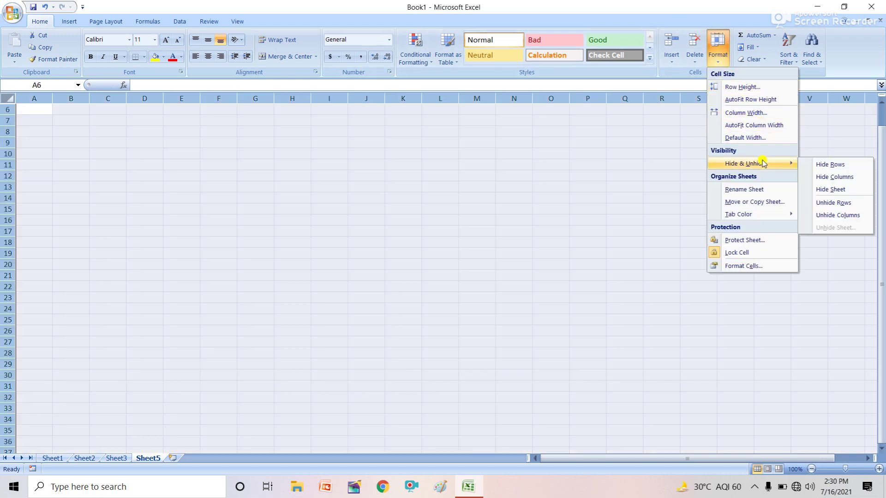
pyautogui.click(842, 206)
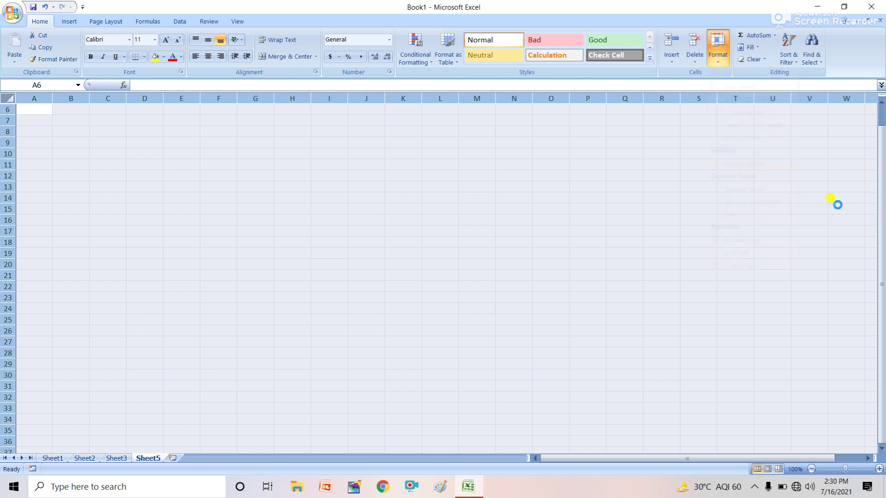
pyautogui.click(177, 165)
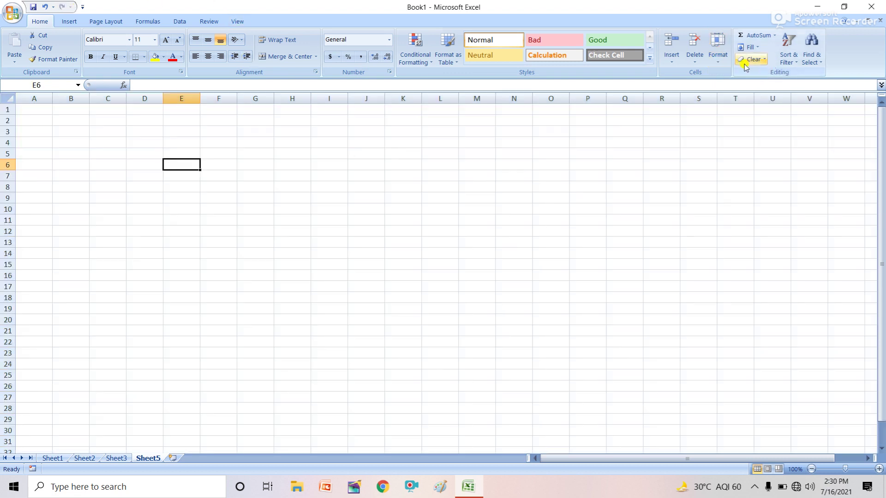
# - Rename Sheet5 with a person's first name
pyautogui.click(718, 48)
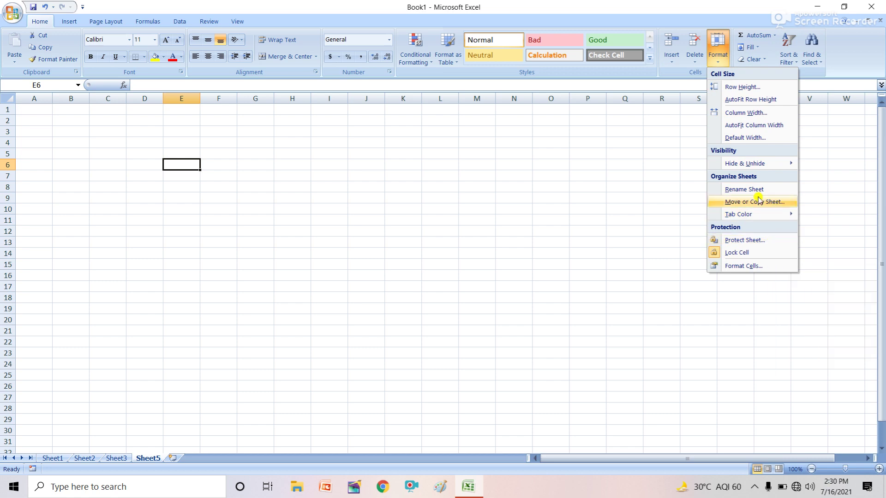
pyautogui.click(340, 344)
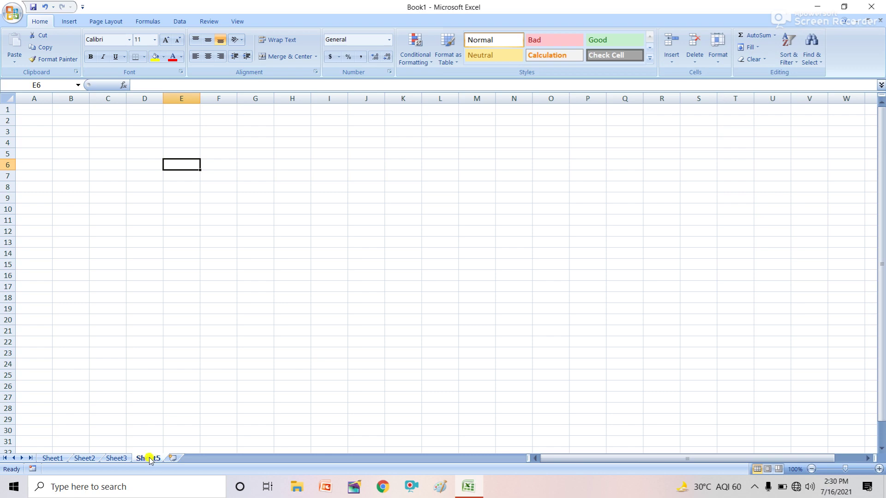
pyautogui.click(724, 61)
pyautogui.click(744, 189)
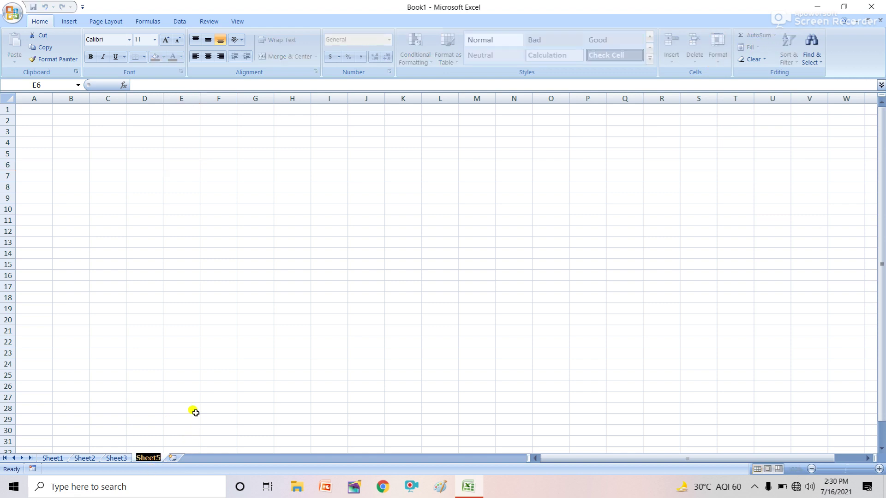
pyautogui.write('sura')
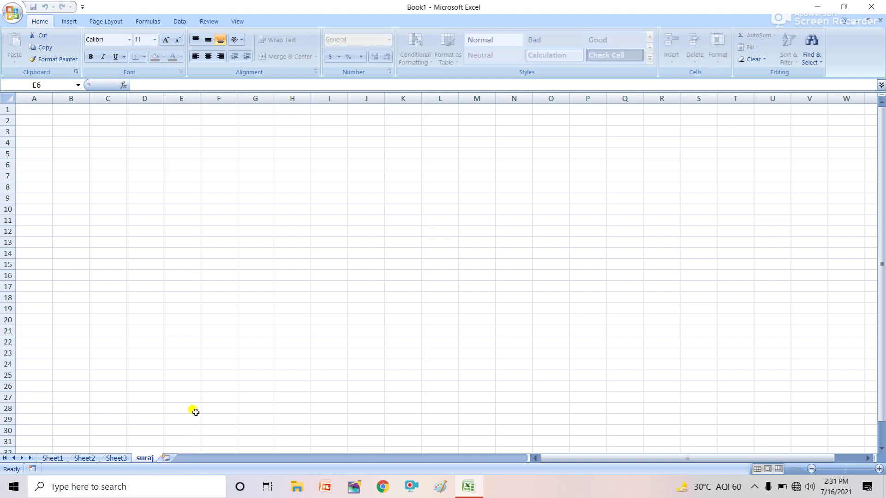
pyautogui.write('j')
pyautogui.click(196, 412)
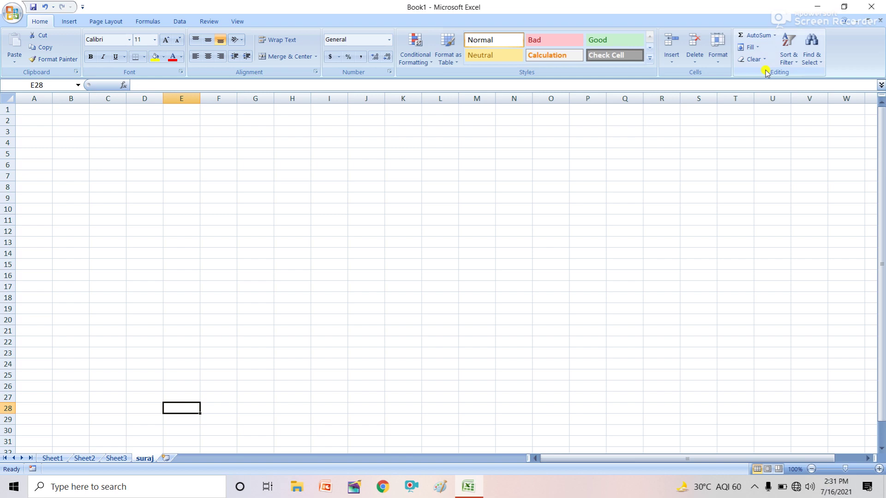
# - Examine the alignment, font and number settings for formatting cells, and the available number formats, without applying any
pyautogui.click(723, 59)
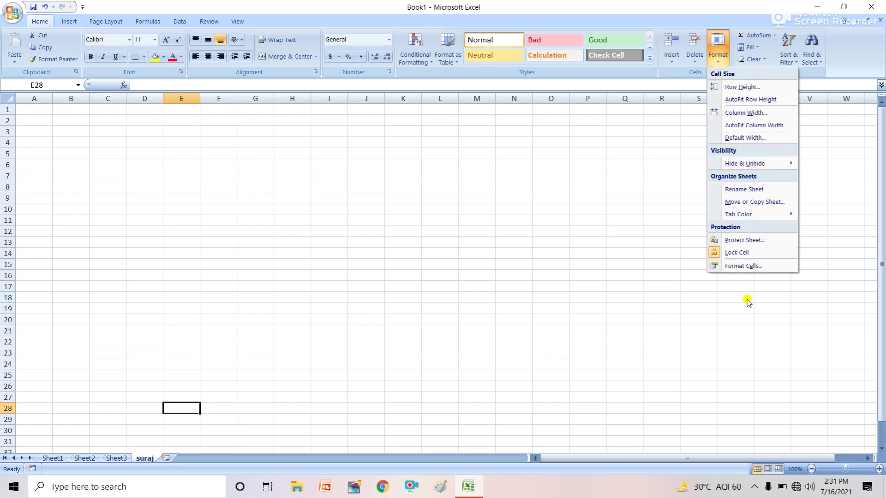
pyautogui.click(747, 265)
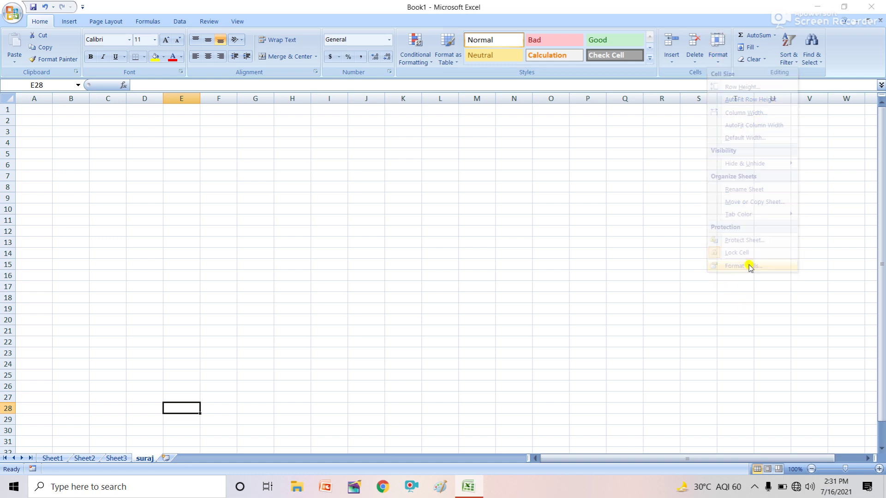
pyautogui.click(641, 79)
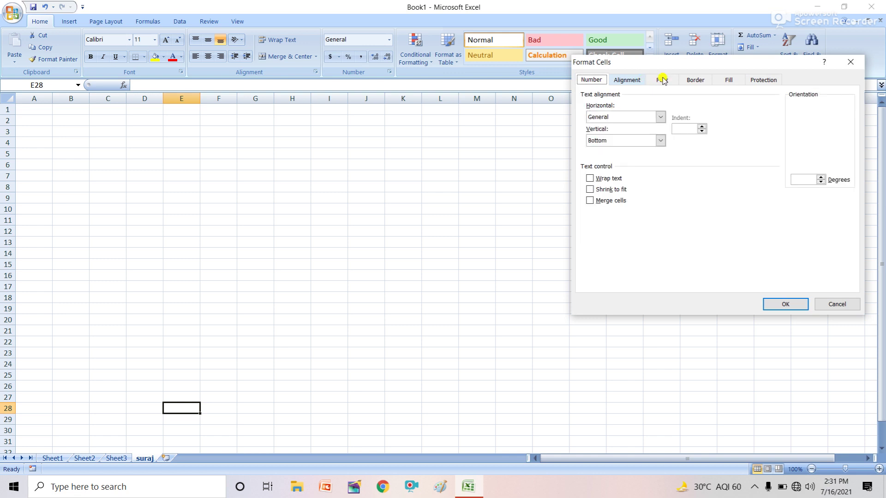
pyautogui.click(662, 80)
pyautogui.click(855, 66)
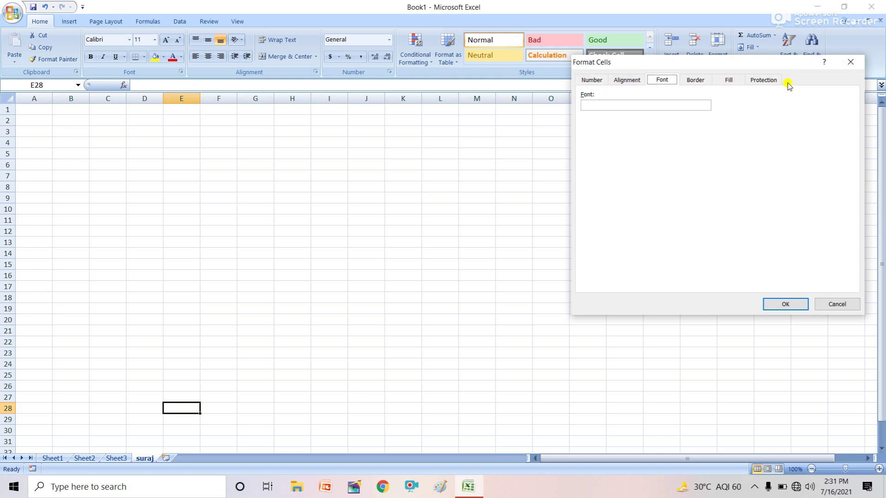
pyautogui.click(389, 72)
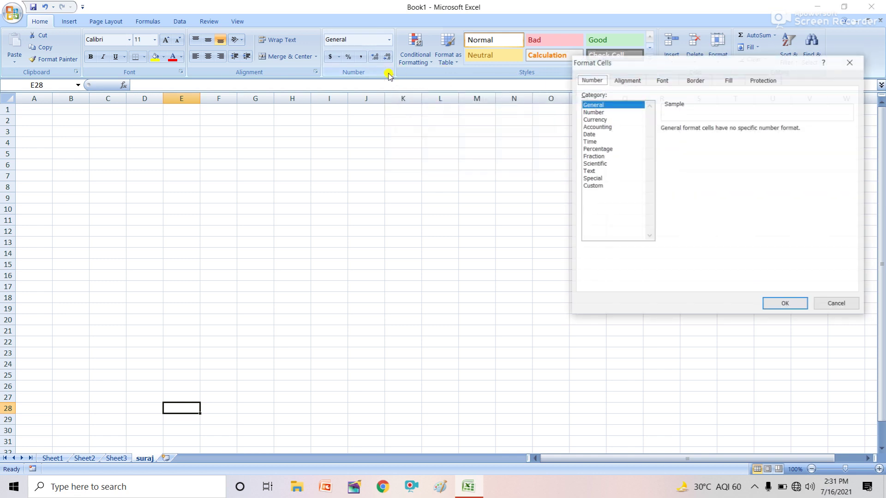
pyautogui.click(850, 62)
pyautogui.click(389, 42)
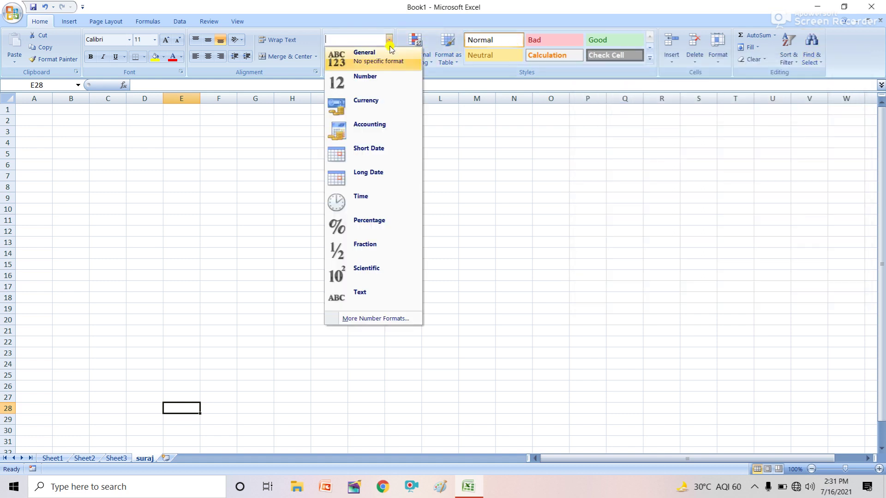
pyautogui.click(373, 318)
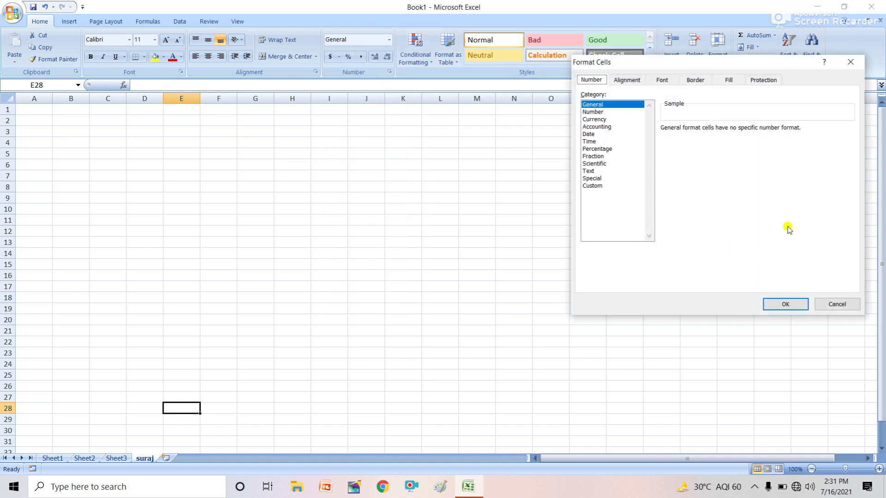
pyautogui.click(844, 306)
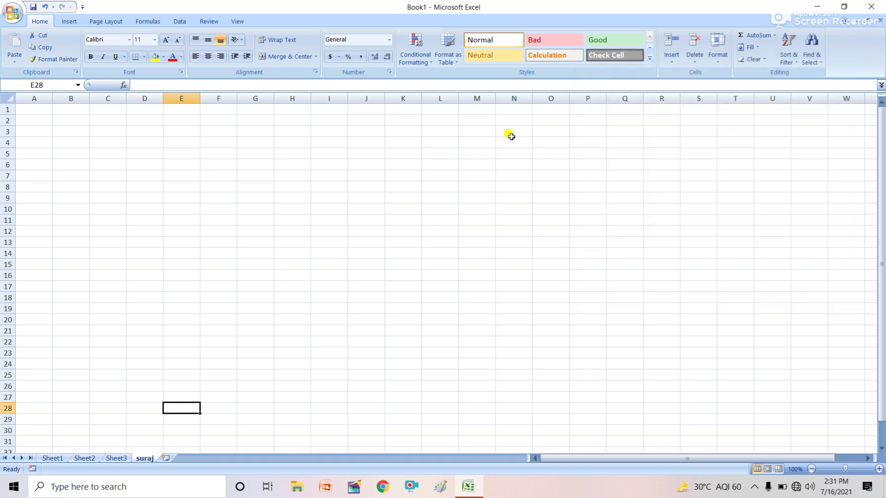
# - Look over the row, column and sheet format options, the AutoSum functions and the Fill options
pyautogui.click(718, 55)
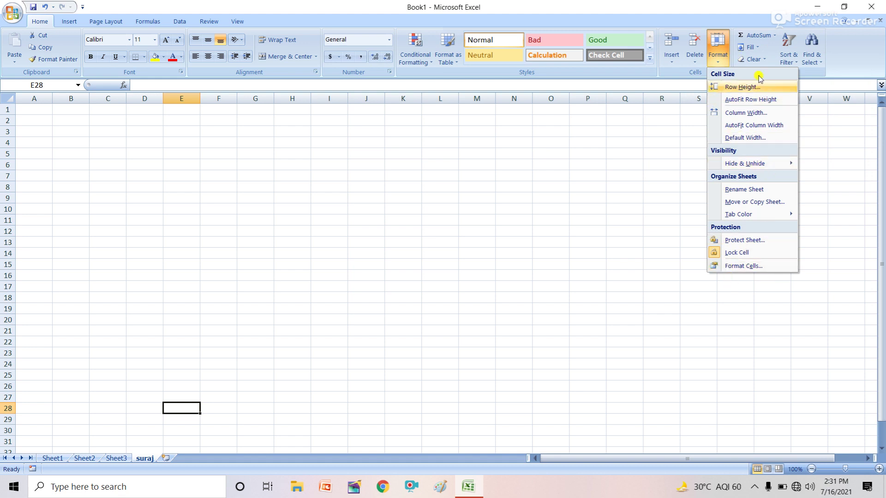
pyautogui.click(774, 37)
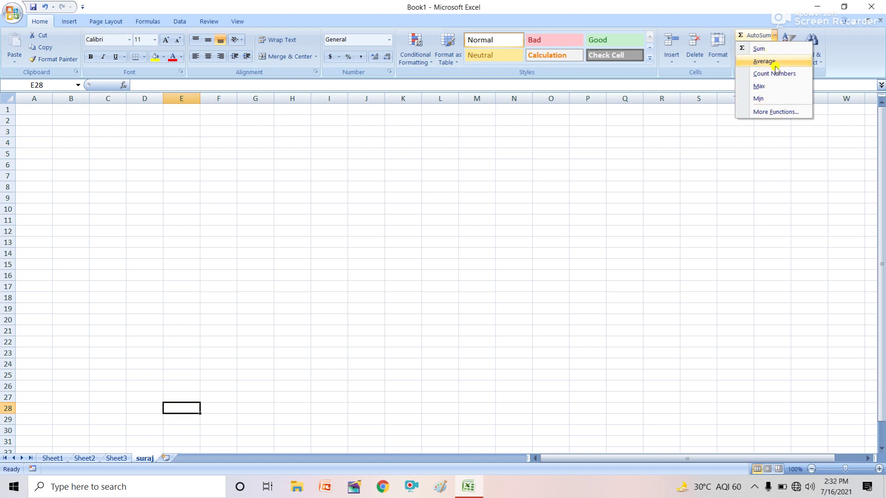
pyautogui.click(751, 169)
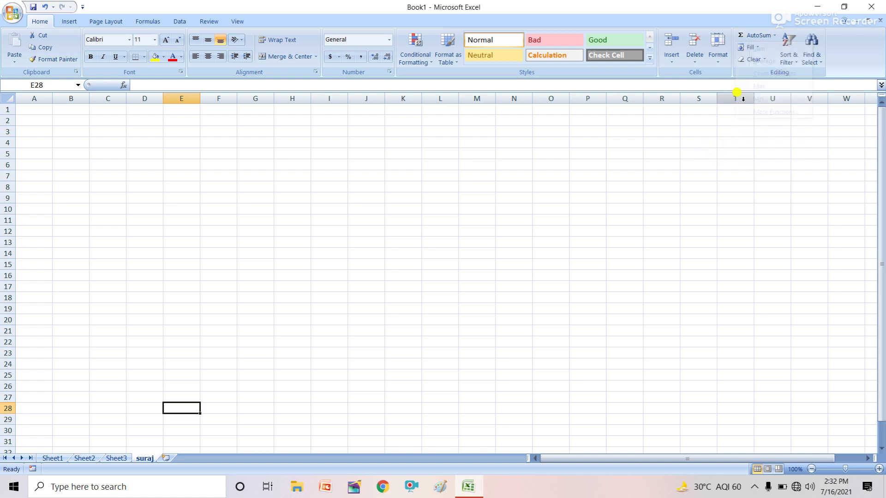
pyautogui.click(774, 37)
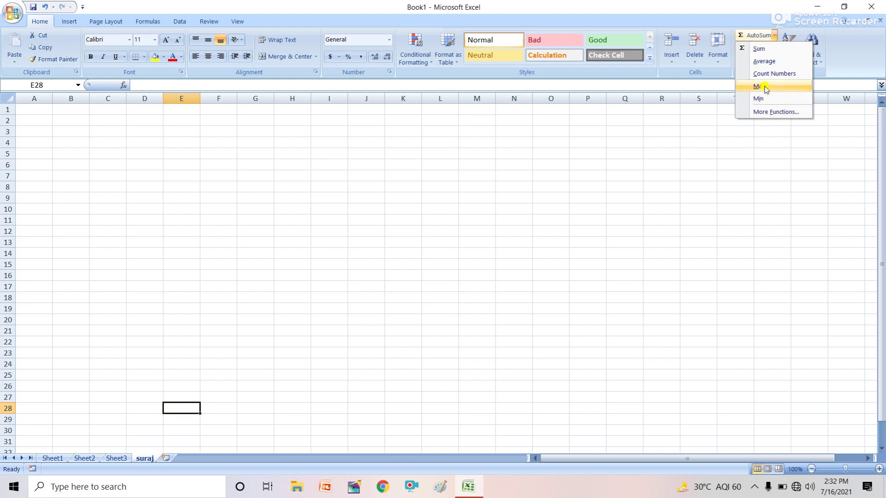
pyautogui.click(680, 173)
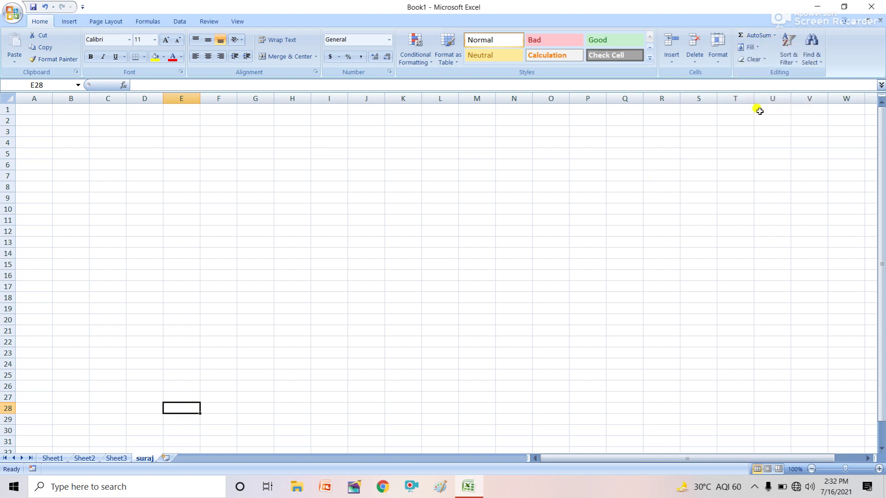
pyautogui.click(759, 54)
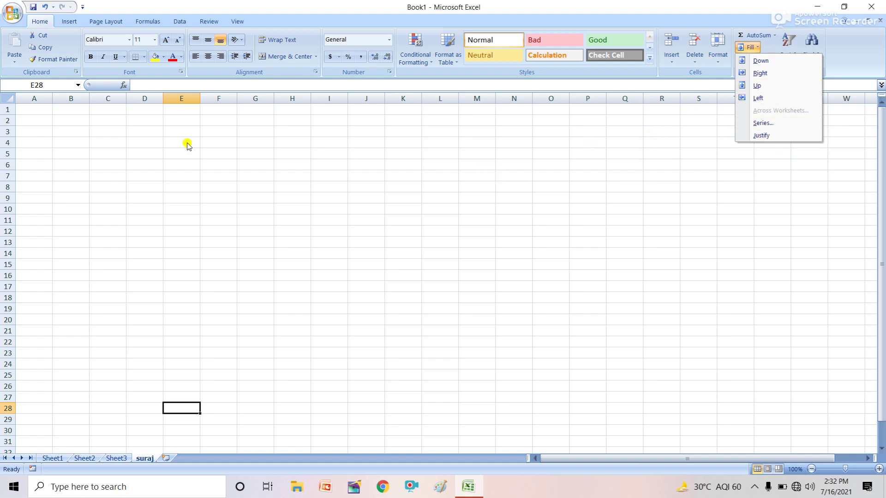
pyautogui.click(71, 131)
# - Enter 1 in cell B3 and reselect that cell
pyautogui.click(72, 129)
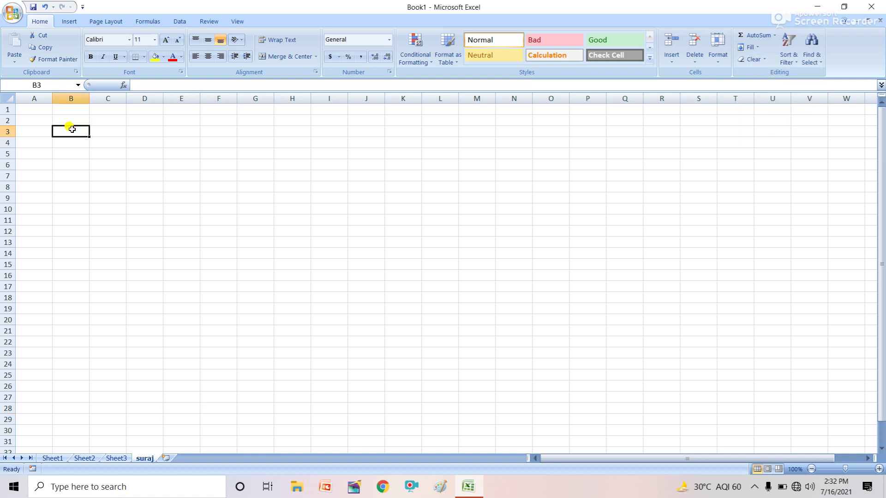
pyautogui.write('1')
pyautogui.press('Right')
pyautogui.press('Right')
pyautogui.press('Down')
pyautogui.press('Down')
pyautogui.press('Down')
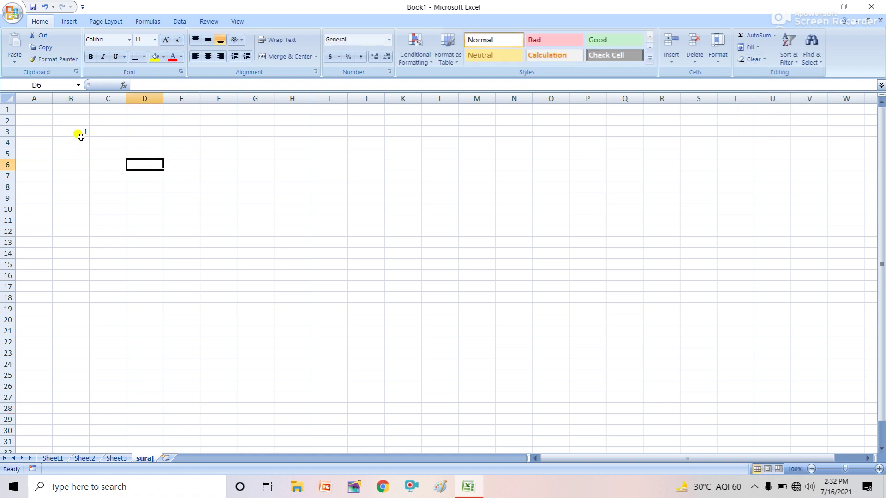
pyautogui.click(83, 135)
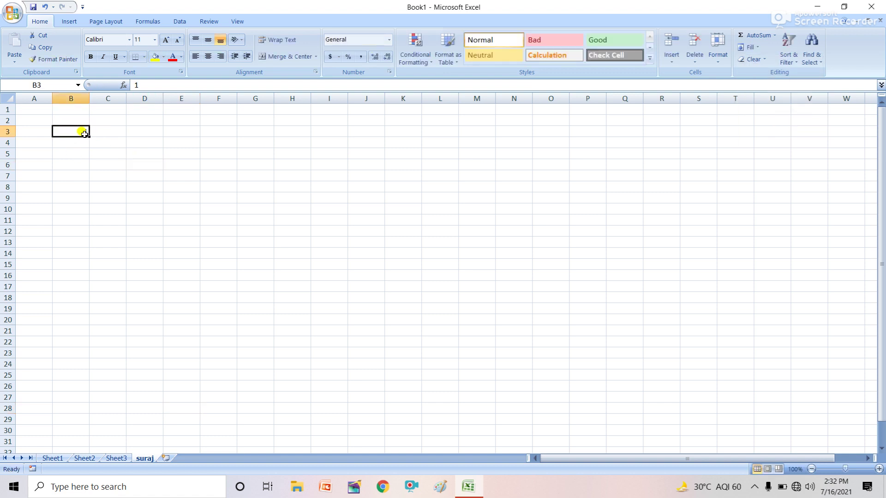
# - Fill a linear series across row 3 from cell B3 with step value 1 and stop value 20
pyautogui.click(747, 47)
pyautogui.click(772, 128)
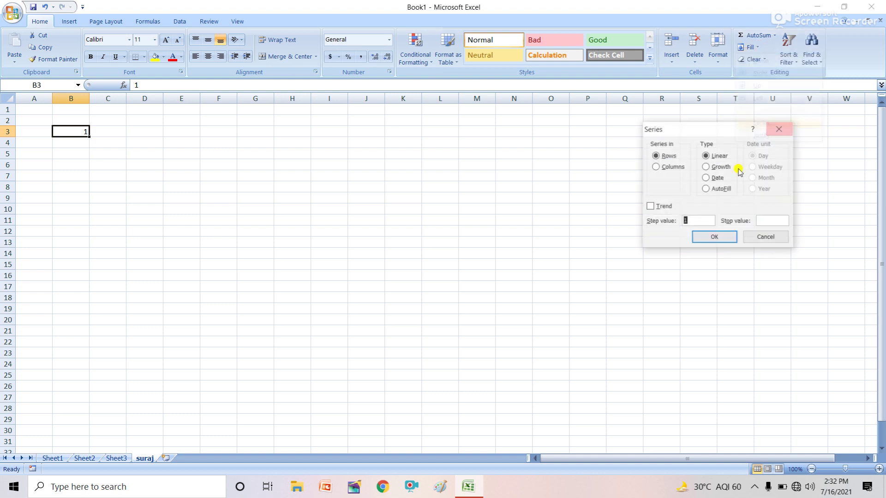
pyautogui.click(762, 221)
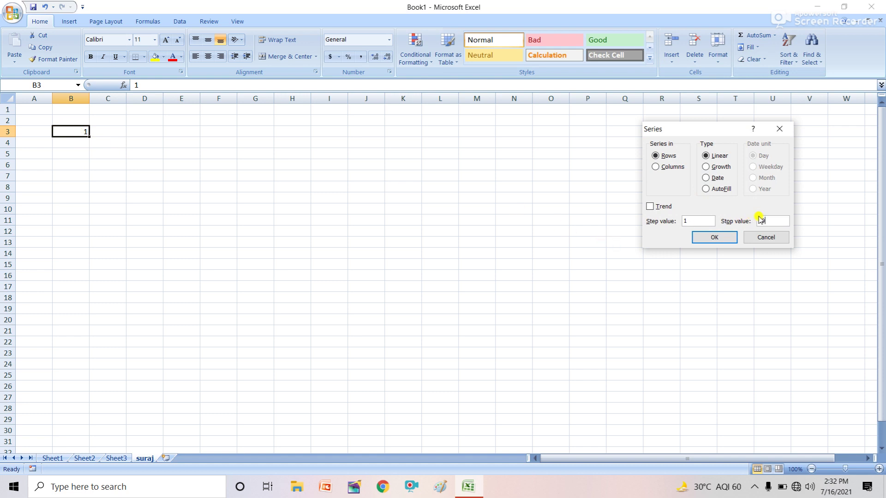
pyautogui.write('20')
pyautogui.click(715, 237)
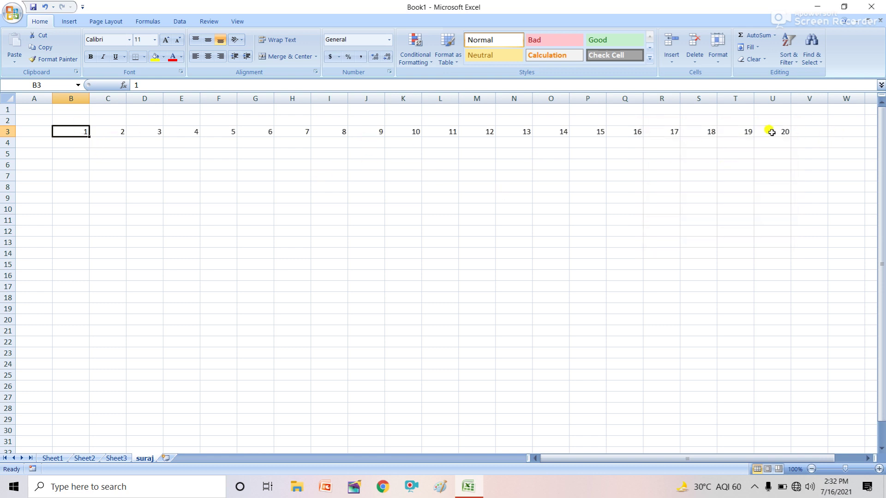
pyautogui.click(754, 47)
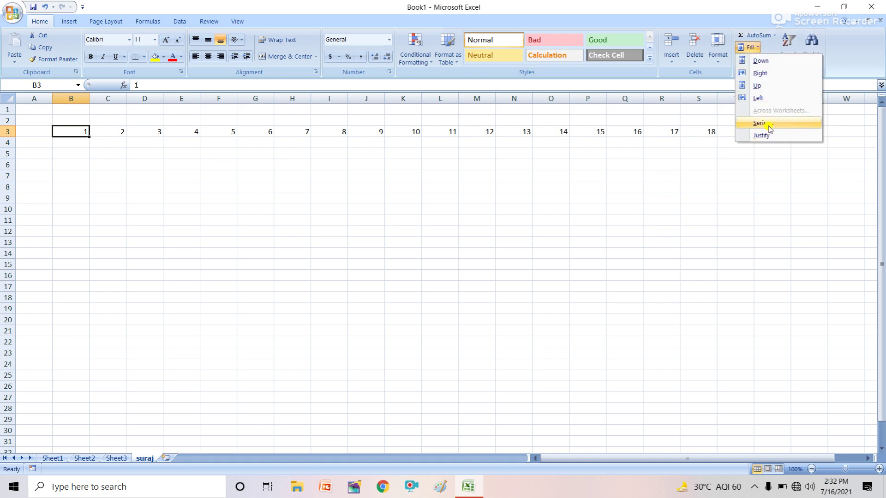
pyautogui.click(634, 268)
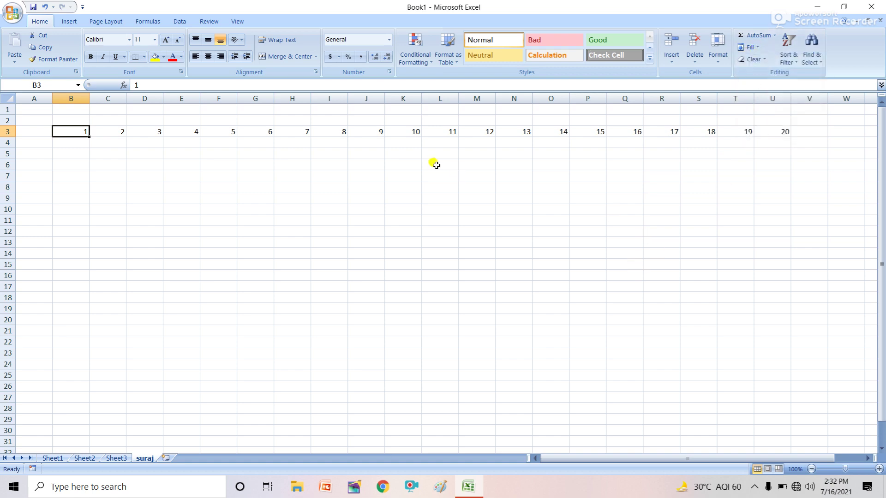
# - Clear all contents and formatting from the entire worksheet
pyautogui.click(754, 59)
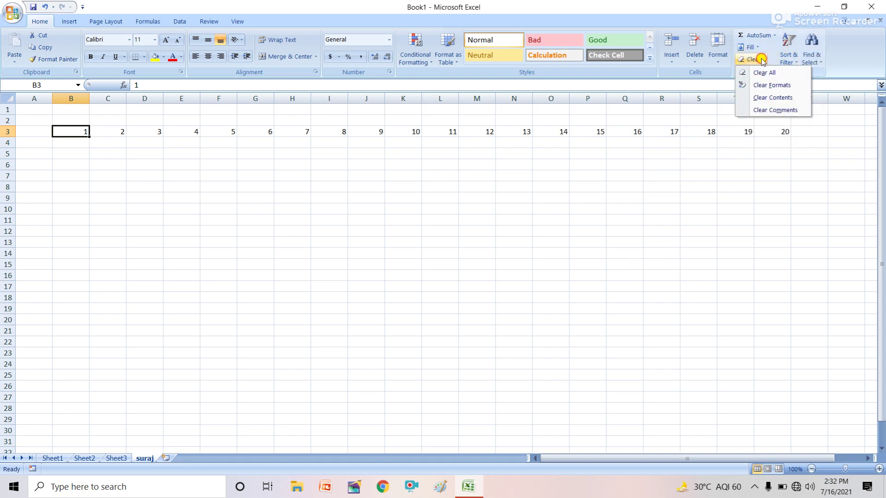
pyautogui.click(731, 250)
pyautogui.click(8, 98)
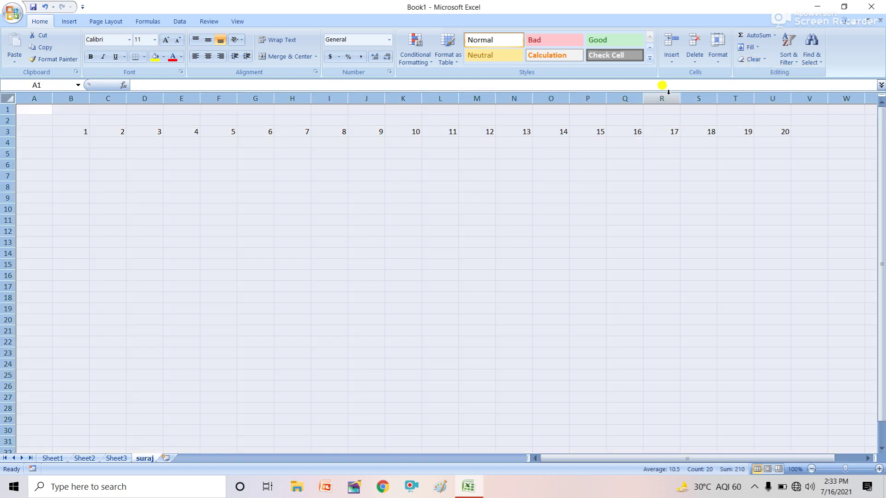
pyautogui.click(753, 59)
pyautogui.click(764, 72)
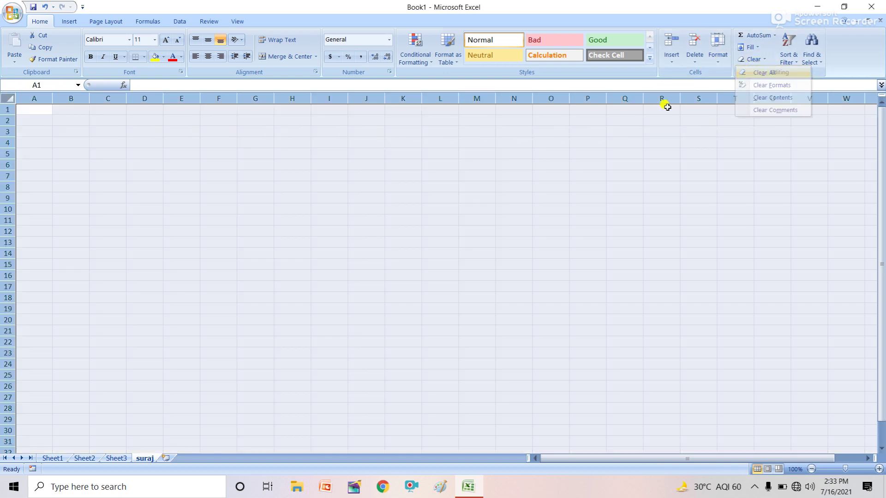
pyautogui.click(568, 153)
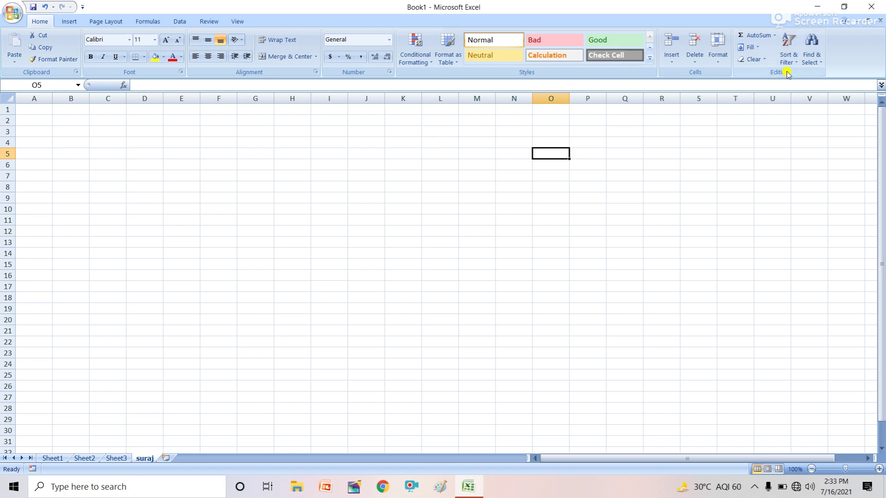
# - Enter the numbers 2, 3, 5, 6, 1, 2 and 6 down column Q in cells Q3 to Q9
pyautogui.click(790, 56)
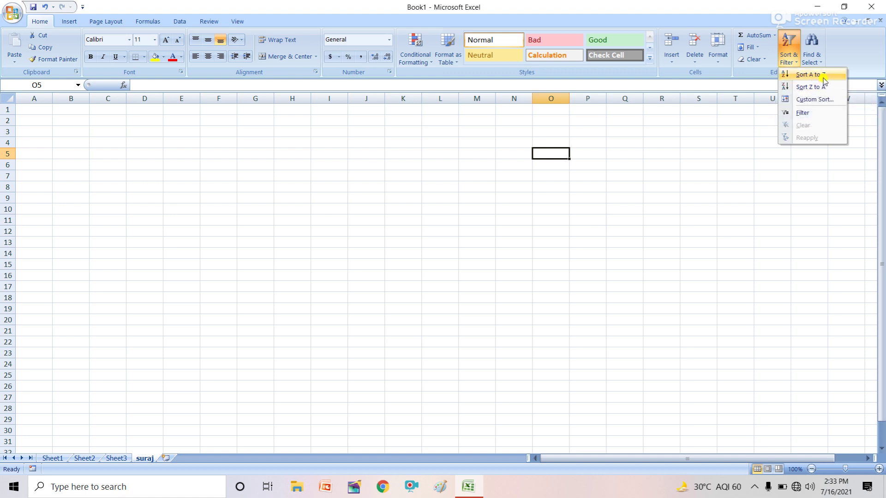
pyautogui.click(619, 133)
pyautogui.click(619, 133)
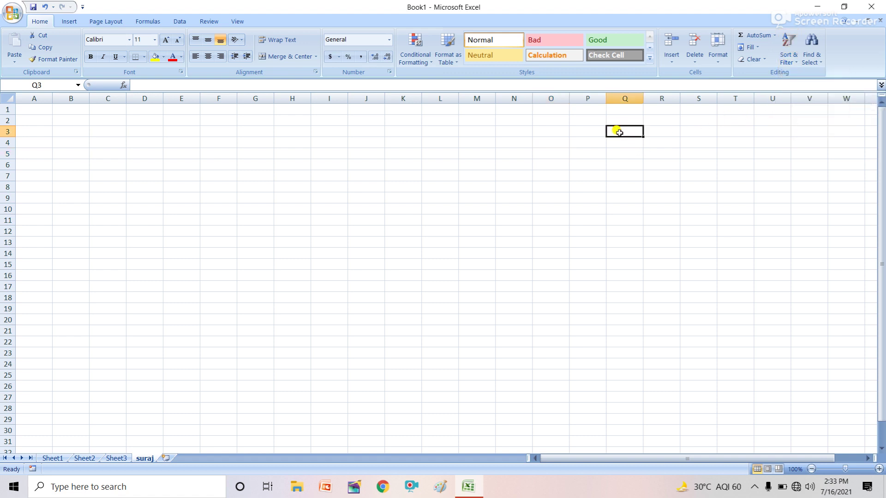
pyautogui.write('2')
pyautogui.press('Return')
pyautogui.write('3')
pyautogui.press('Return')
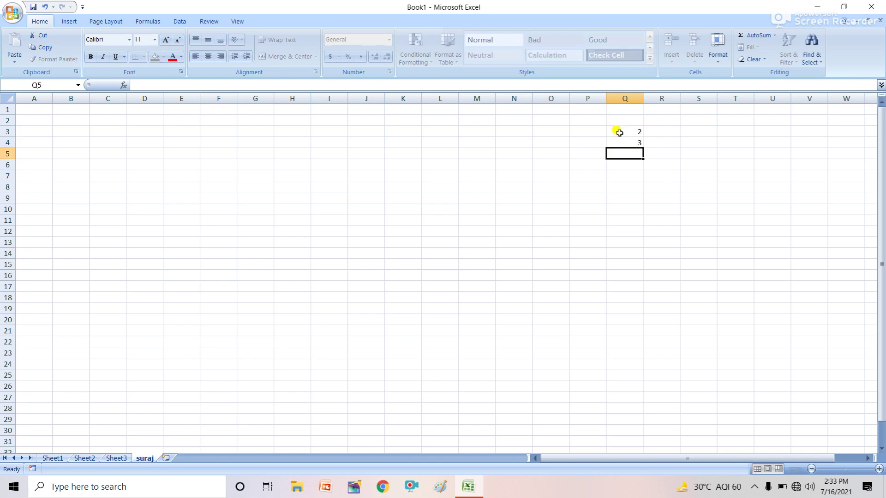
pyautogui.write('5')
pyautogui.press('Return')
pyautogui.write('6')
pyautogui.press('Return')
pyautogui.write('1')
pyautogui.press('Return')
pyautogui.write('2')
pyautogui.press('Return')
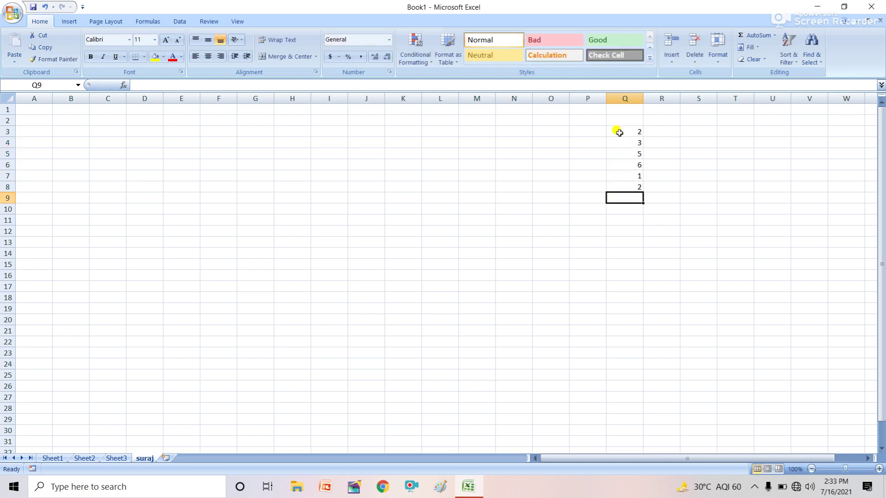
pyautogui.write('6')
pyautogui.click(720, 177)
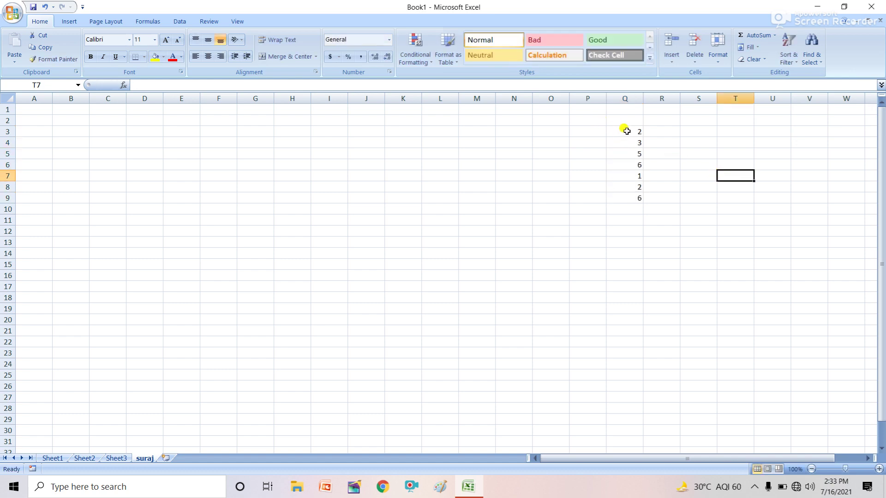
# - Sort the numbers in Q3:Q9 from smallest to largest
pyautogui.moveTo(624, 129); pyautogui.dragTo(633, 198)
pyautogui.click(790, 59)
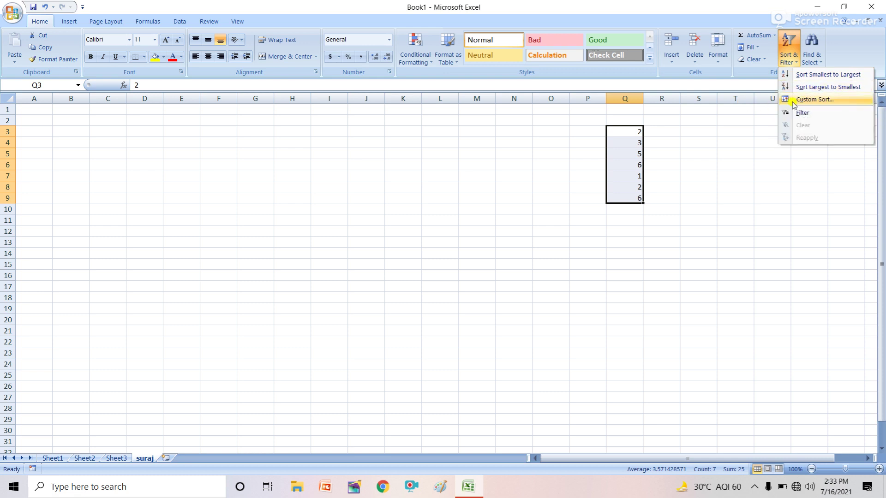
pyautogui.click(823, 76)
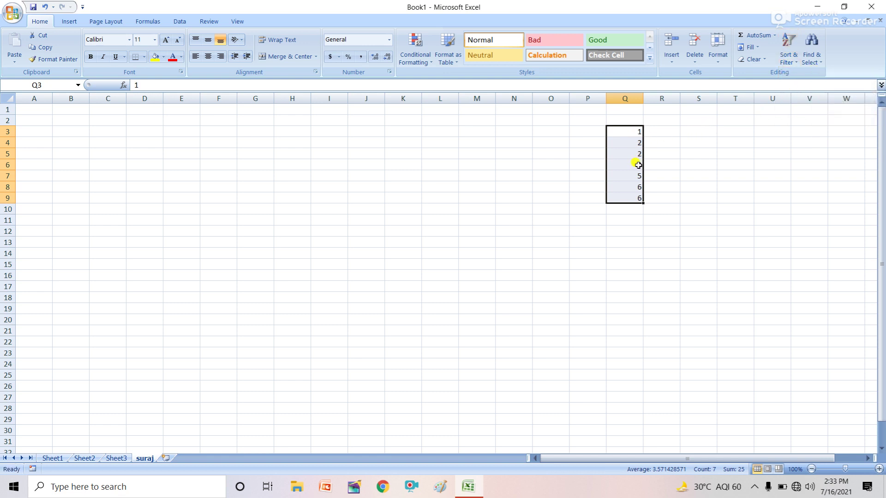
# - Sort the selected numbers in column Q from largest to smallest
pyautogui.click(788, 49)
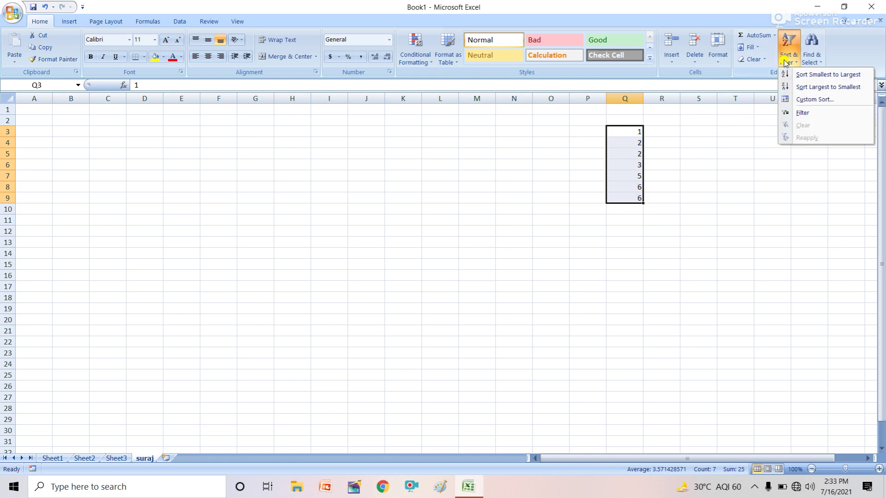
pyautogui.click(836, 88)
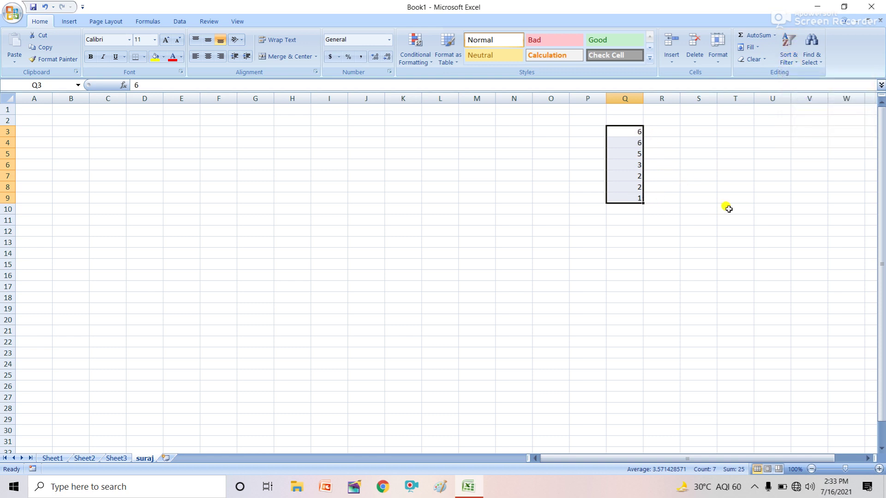
pyautogui.click(788, 48)
pyautogui.click(792, 216)
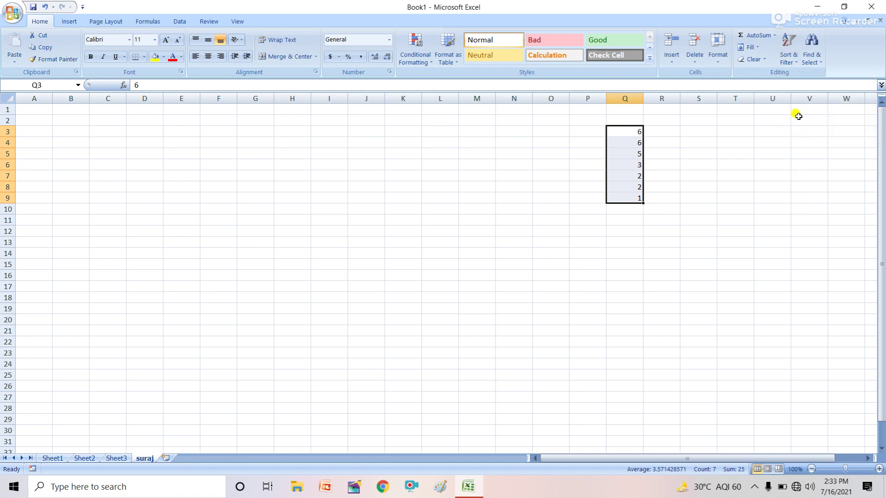
# - Search the selected numbers in column Q for the value 6, stepping through two matches
pyautogui.click(811, 54)
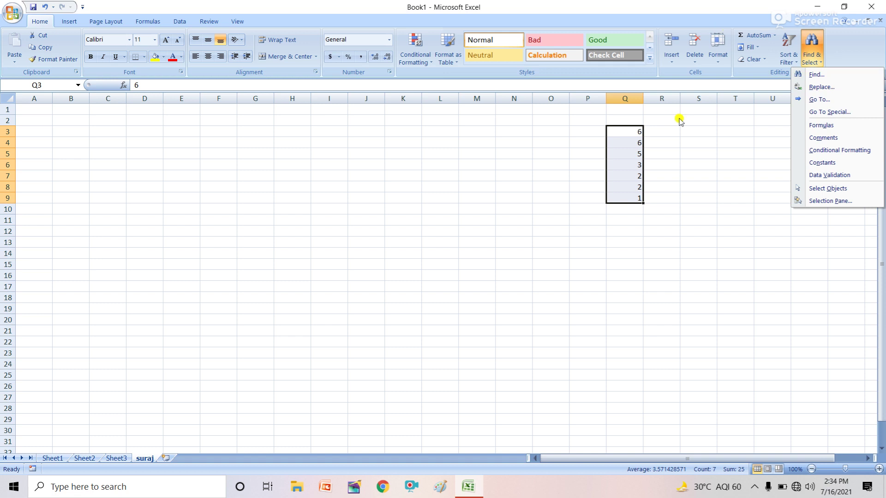
pyautogui.click(692, 260)
pyautogui.click(811, 60)
pyautogui.click(824, 76)
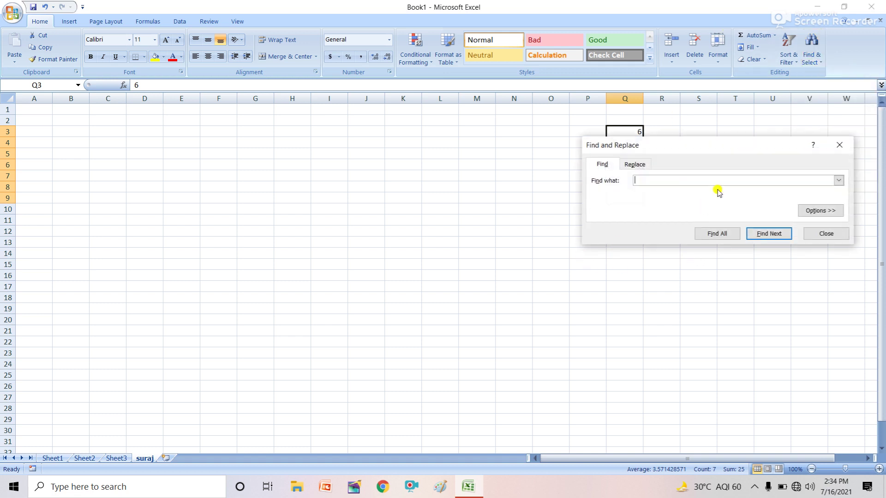
pyautogui.moveTo(699, 147); pyautogui.dragTo(480, 319)
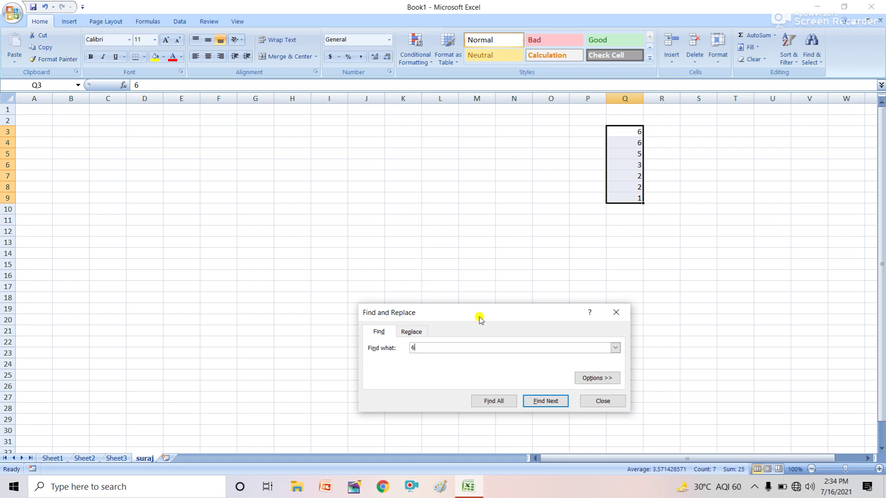
pyautogui.click(536, 401)
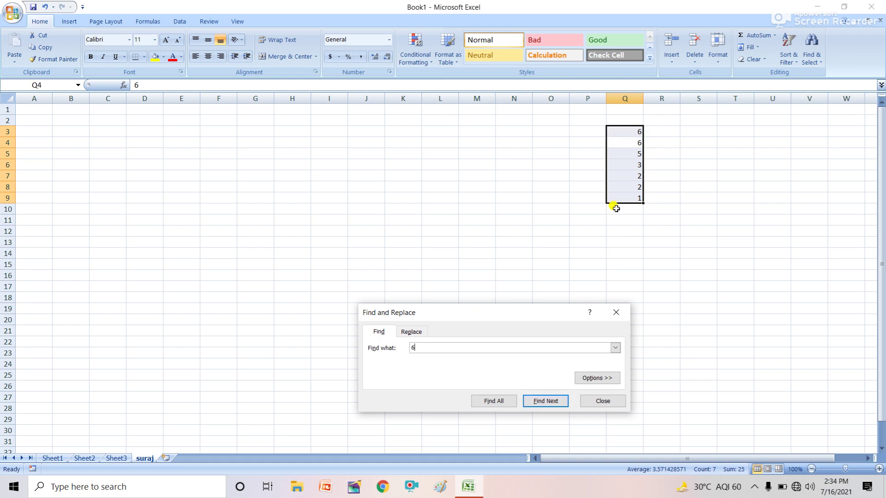
pyautogui.click(545, 402)
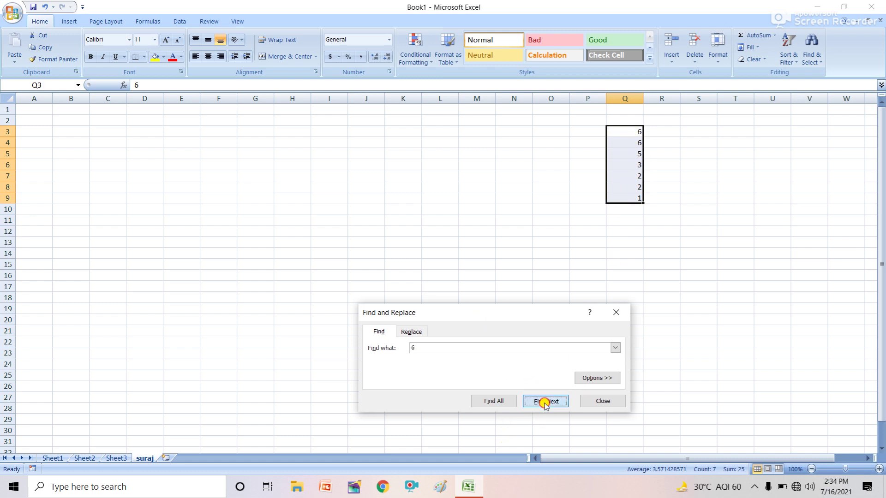
pyautogui.click(591, 401)
pyautogui.click(719, 287)
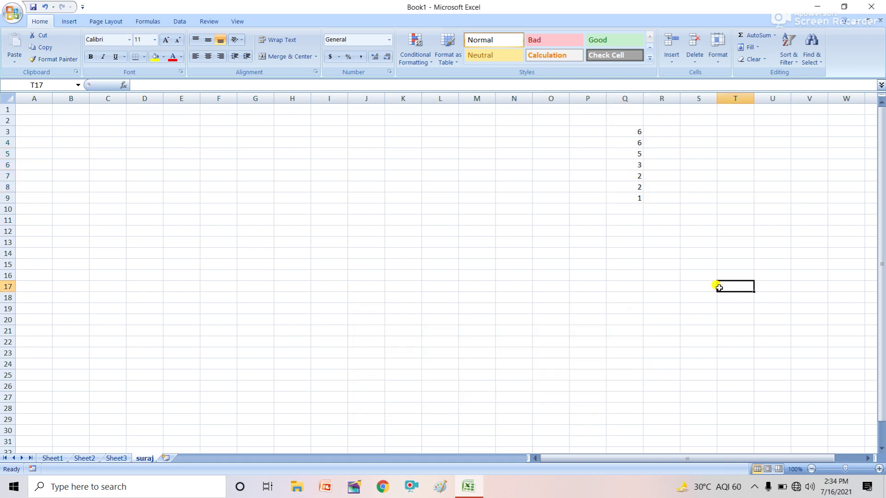
# - Replace every 6 in the worksheet with 10
pyautogui.click(812, 52)
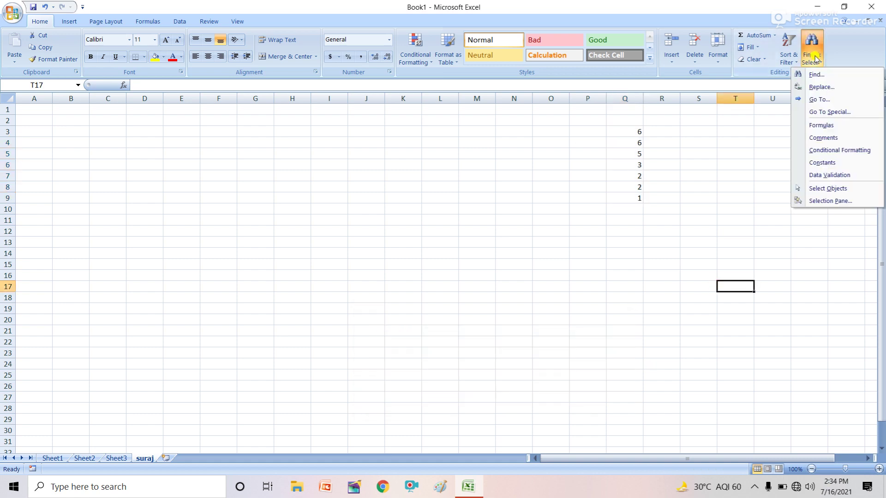
pyautogui.click(824, 87)
pyautogui.click(423, 358)
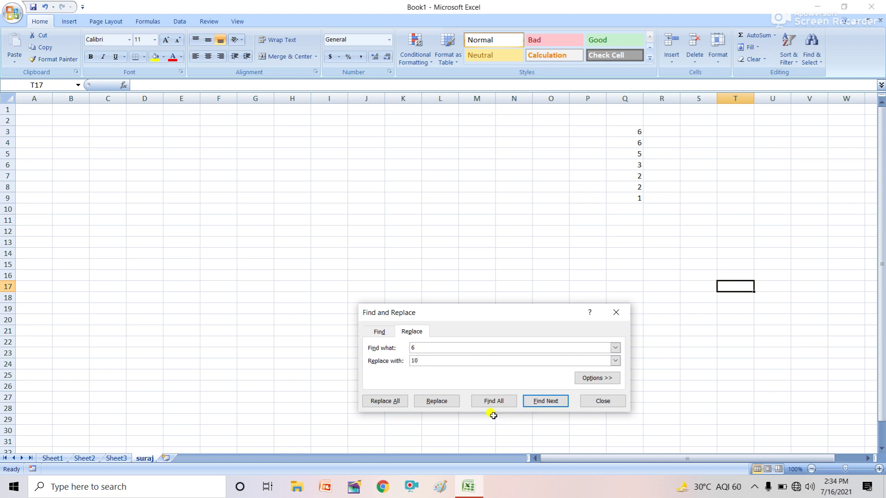
pyautogui.click(395, 403)
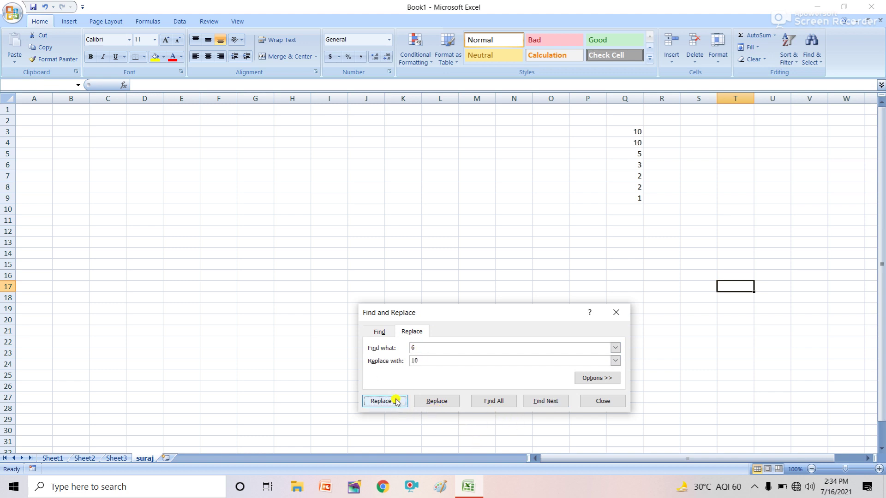
pyautogui.click(445, 271)
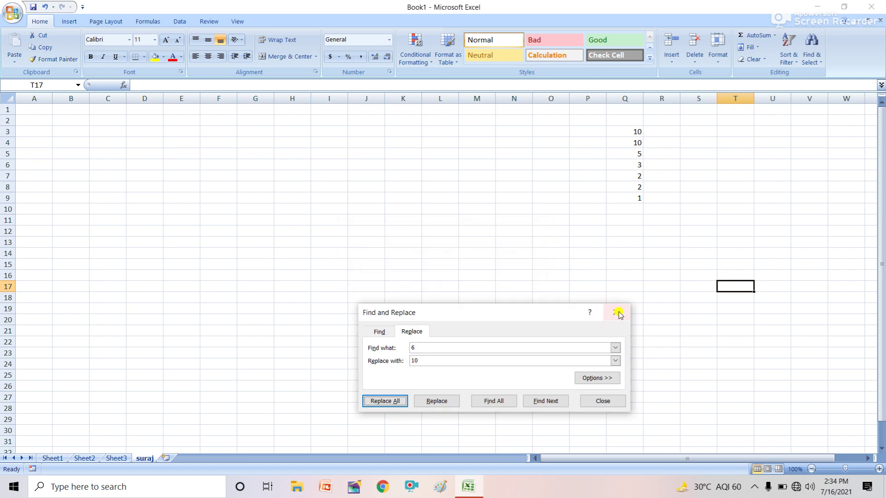
pyautogui.click(615, 312)
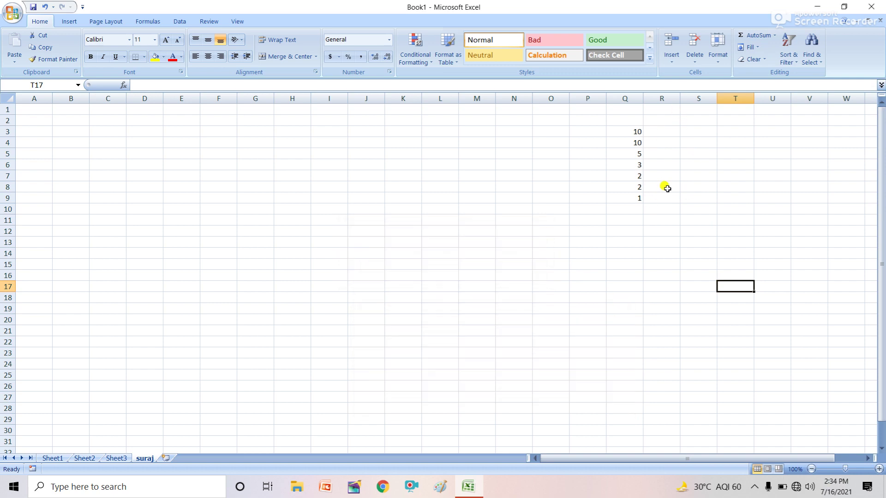
pyautogui.click(812, 54)
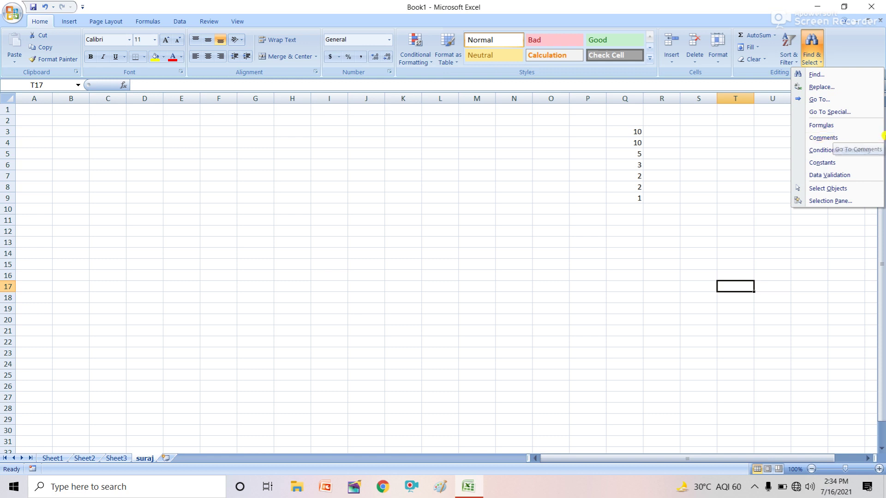
pyautogui.click(651, 231)
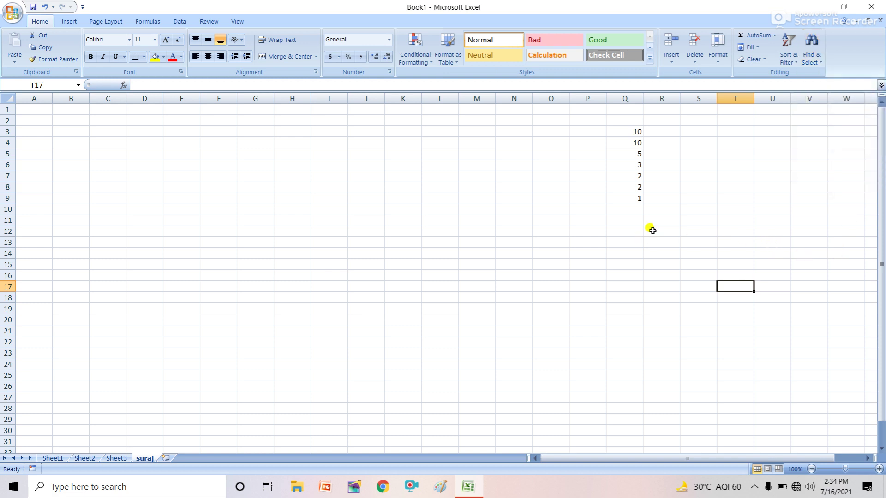
pyautogui.click(813, 64)
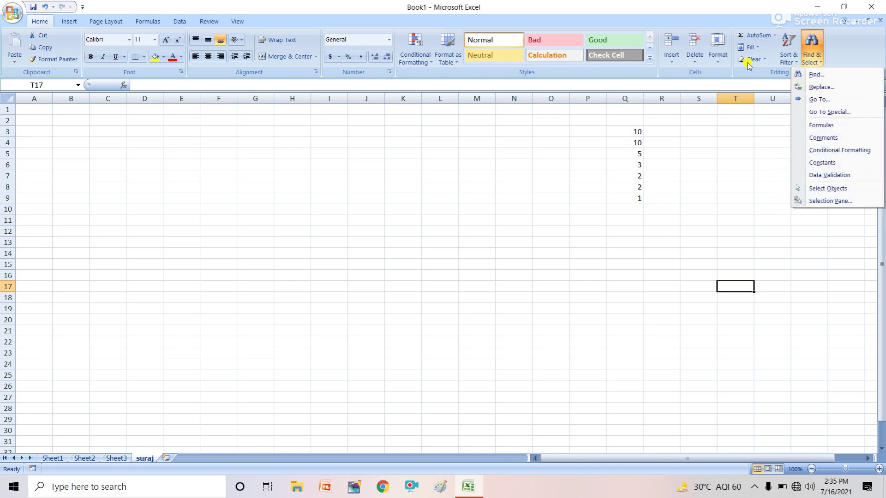
pyautogui.click(223, 172)
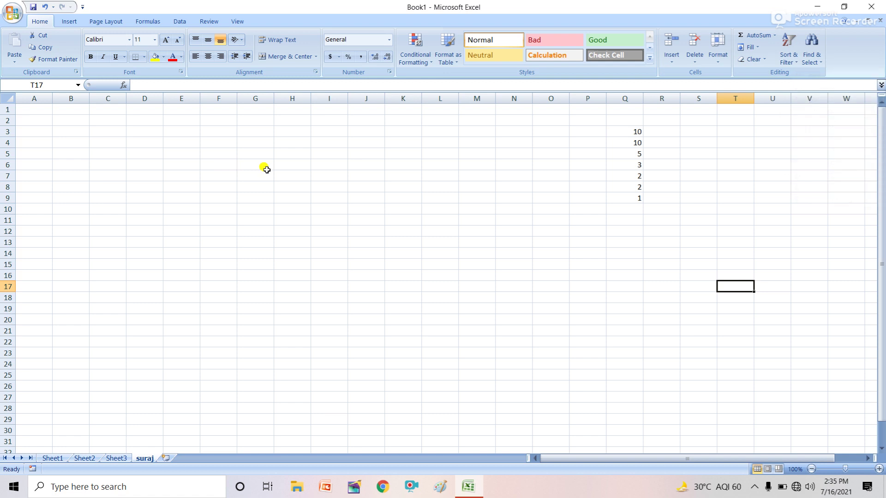